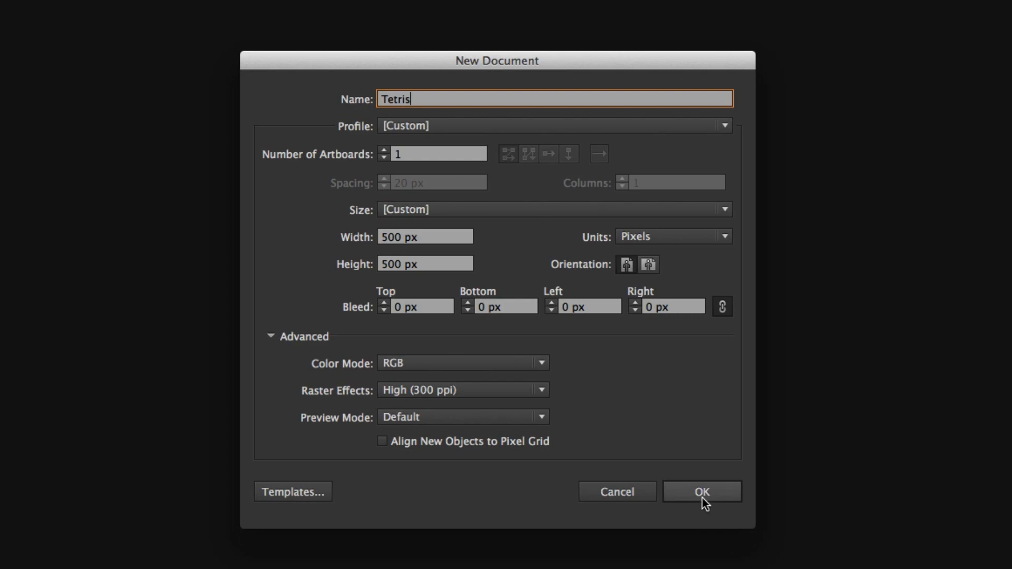
Create the 500 × 500 px RGB document Tetris and add a 30 × 30 px square to its artboard.
{"action": "left_click", "coordinate": [703, 496]}
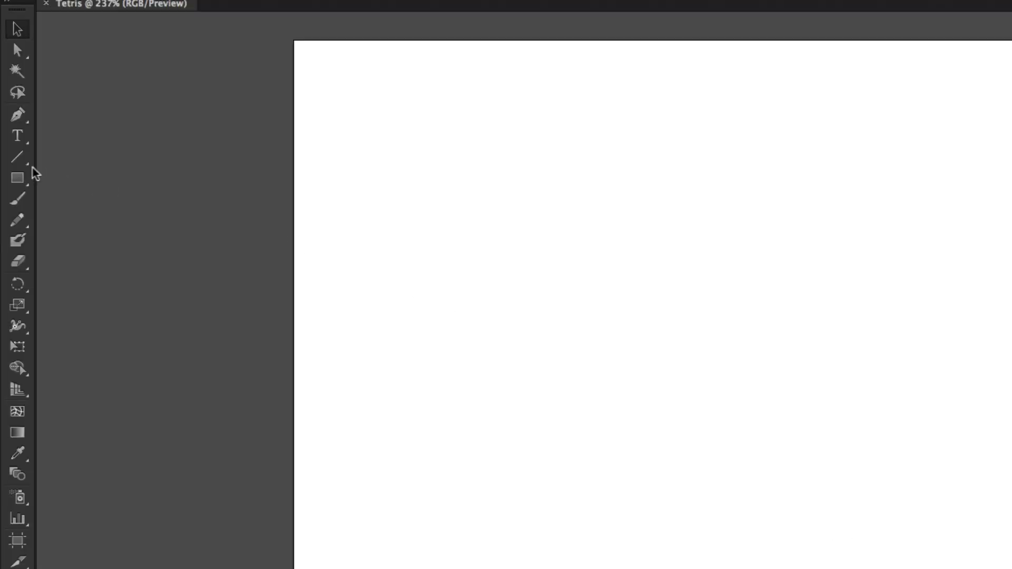
{"action": "left_click", "coordinate": [18, 178]}
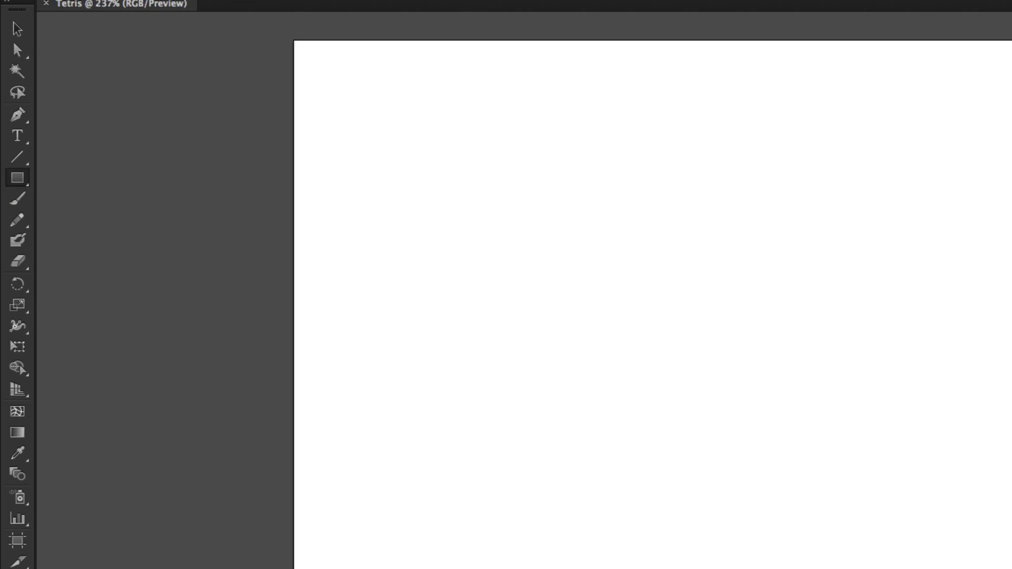
{"action": "key", "text": "super+="}
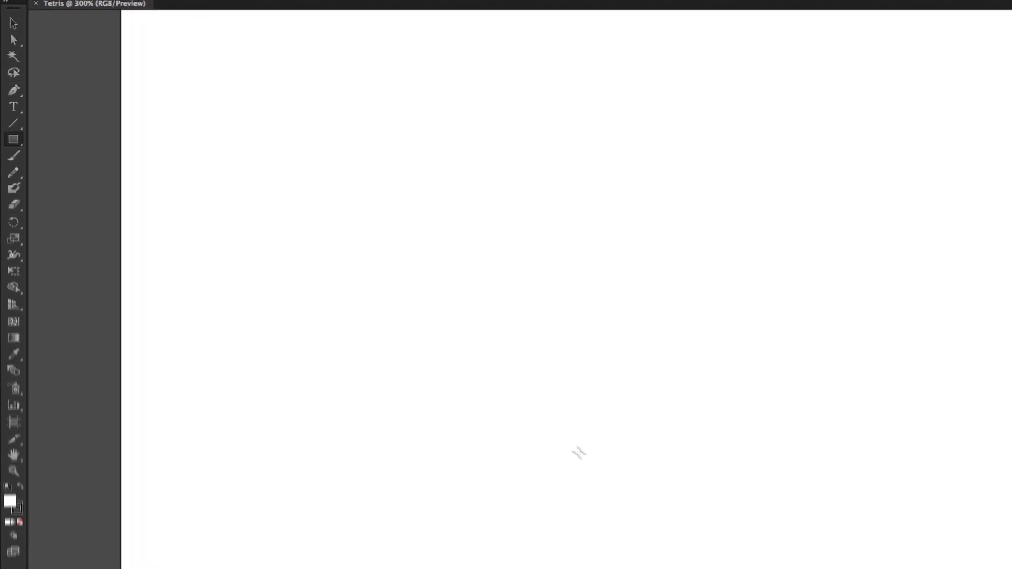
{"action": "left_click", "coordinate": [440, 274]}
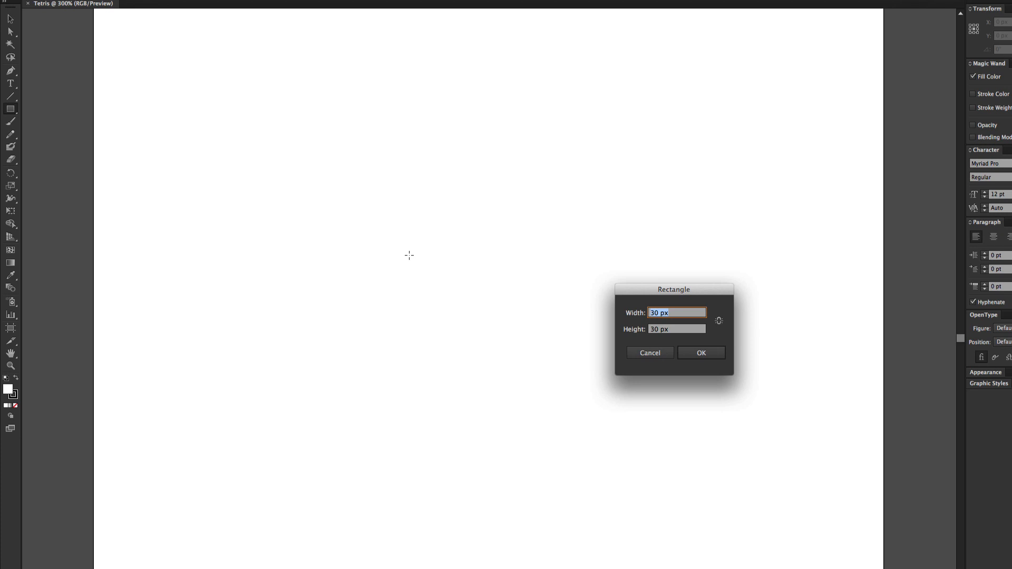
{"action": "key", "text": "Return"}
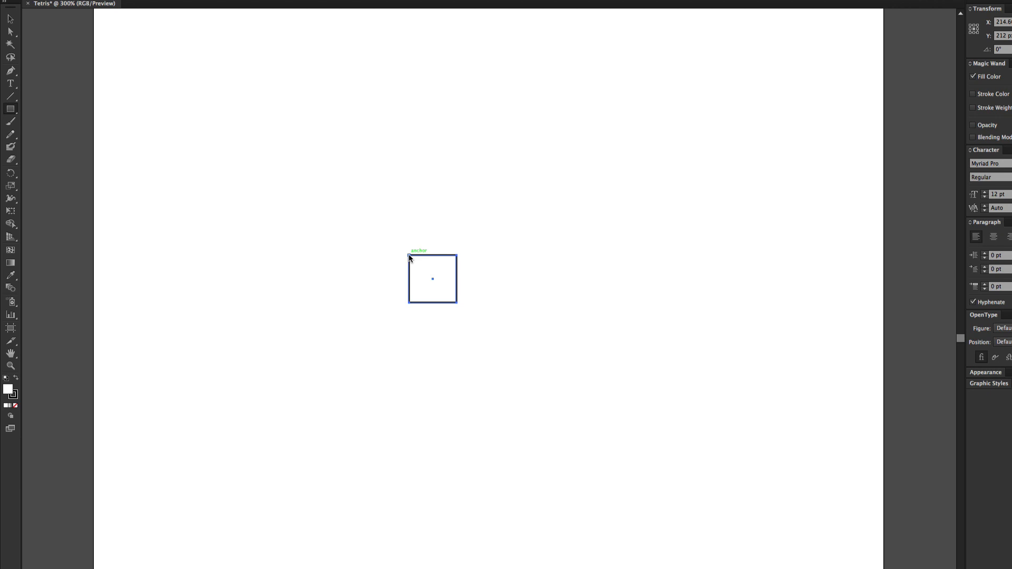
Add a 10 × 10 px square starting at the large square's upper-left anchor point.
{"action": "left_click", "coordinate": [409, 257]}
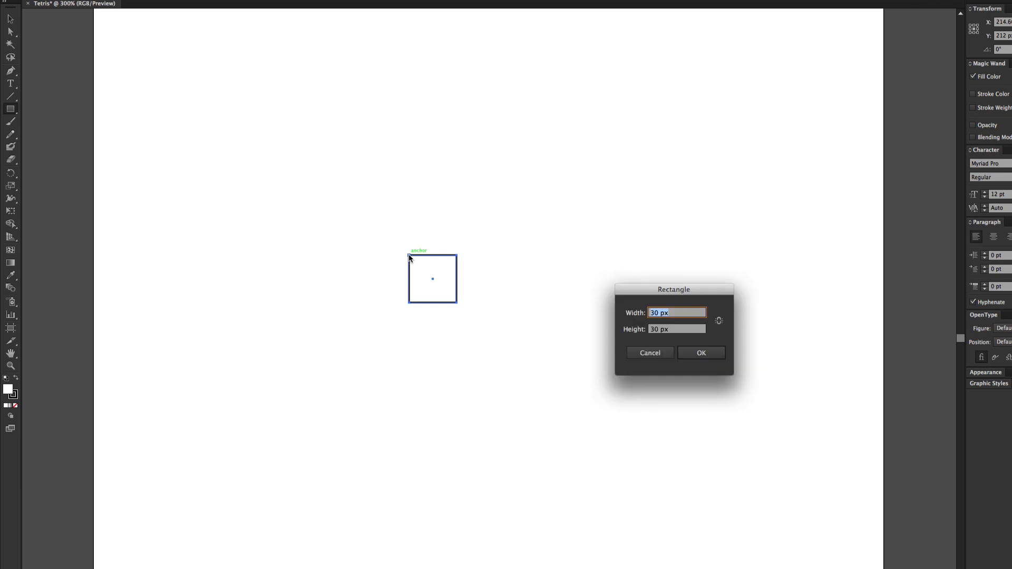
{"action": "type", "text": "10"}
{"action": "key", "text": "Tab"}
{"action": "type", "text": "10"}
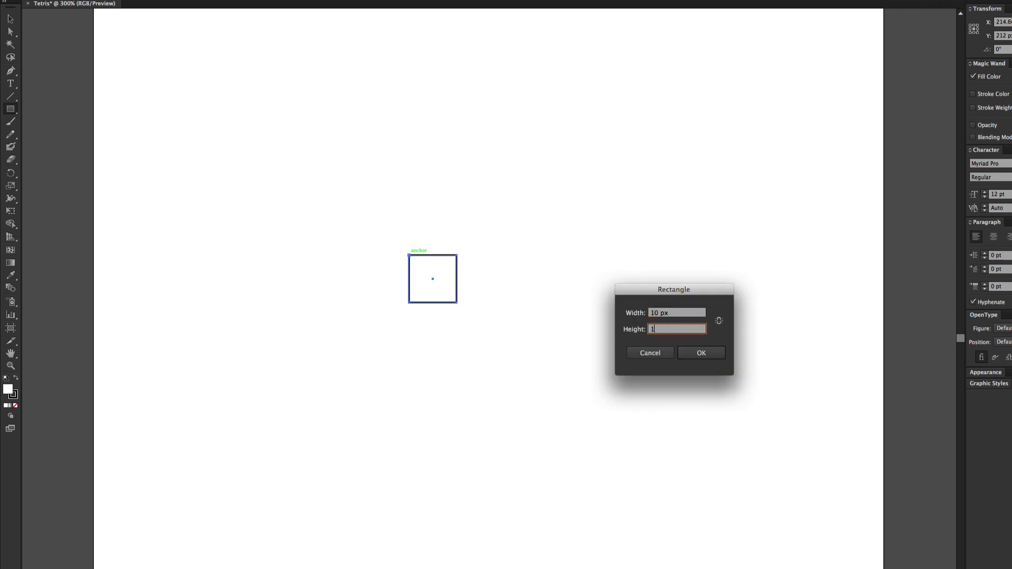
{"action": "key", "text": "Return"}
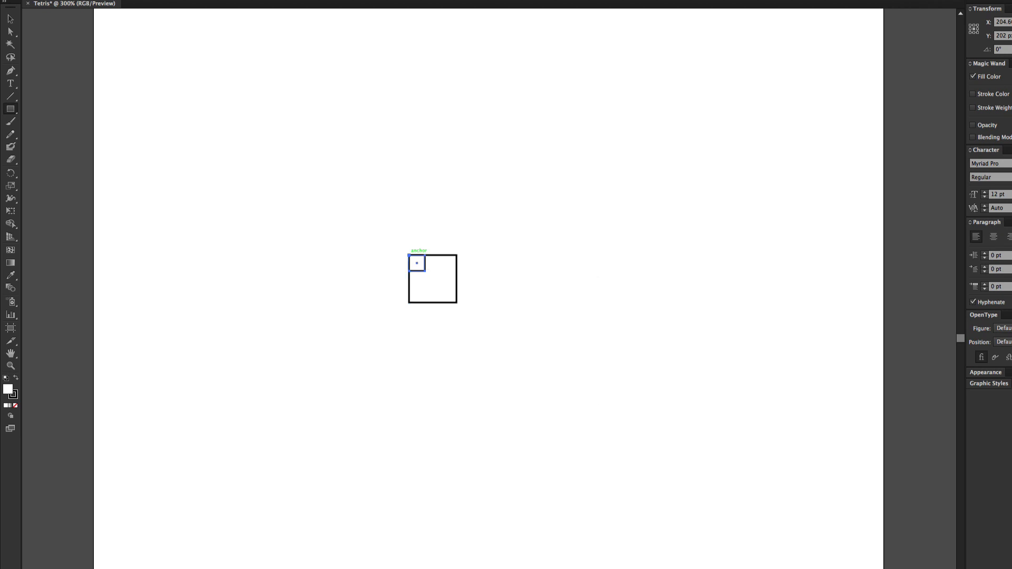
Center the two squares on each other and move them together near the middle of the artboard.
{"action": "left_click", "coordinate": [19, 20]}
{"action": "key", "text": "ctrl+equal"}
{"action": "key", "text": "ctrl+equal"}
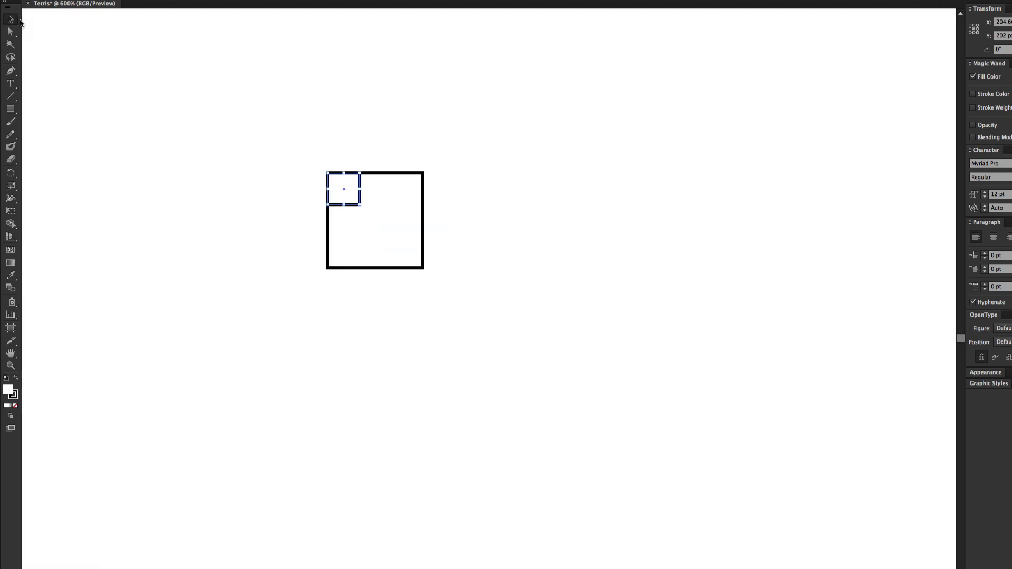
{"action": "left_click_drag", "start_coordinate": [511, 134], "coordinate": [274, 319]}
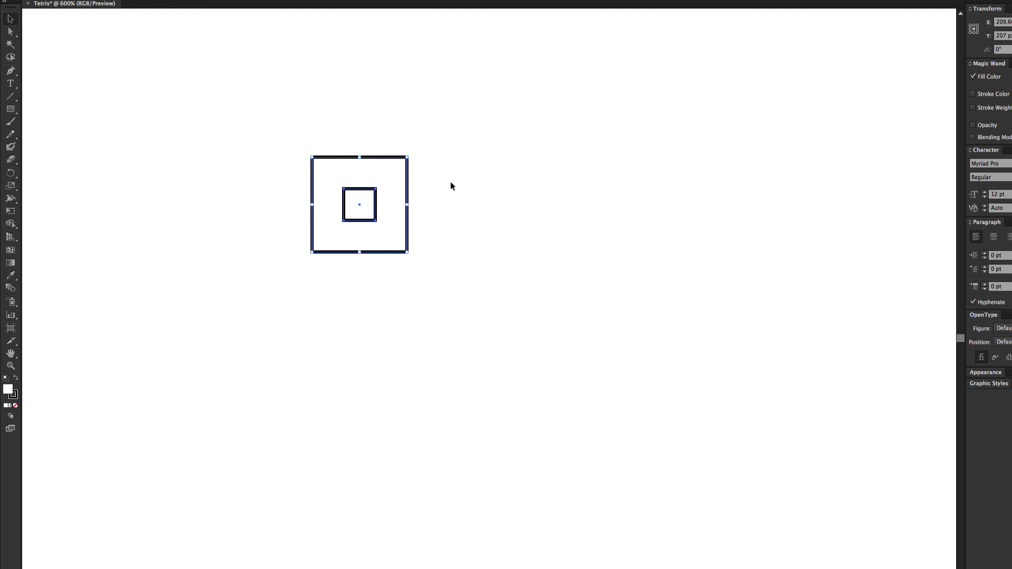
{"action": "left_click_drag", "start_coordinate": [387, 182], "coordinate": [499, 264]}
{"action": "left_click", "coordinate": [574, 226]}
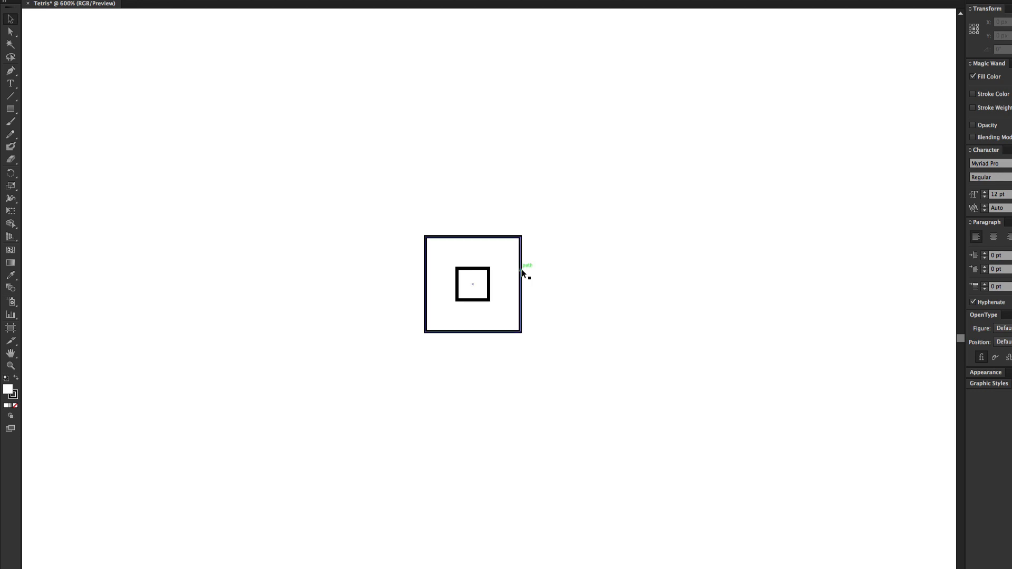
{"action": "left_click", "coordinate": [481, 283]}
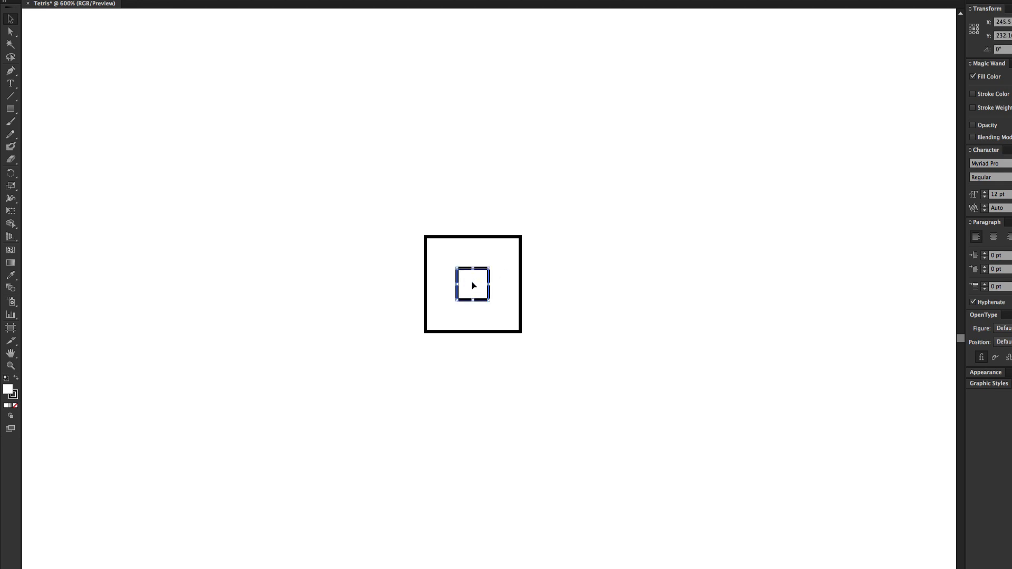
{"action": "left_click", "coordinate": [472, 281]}
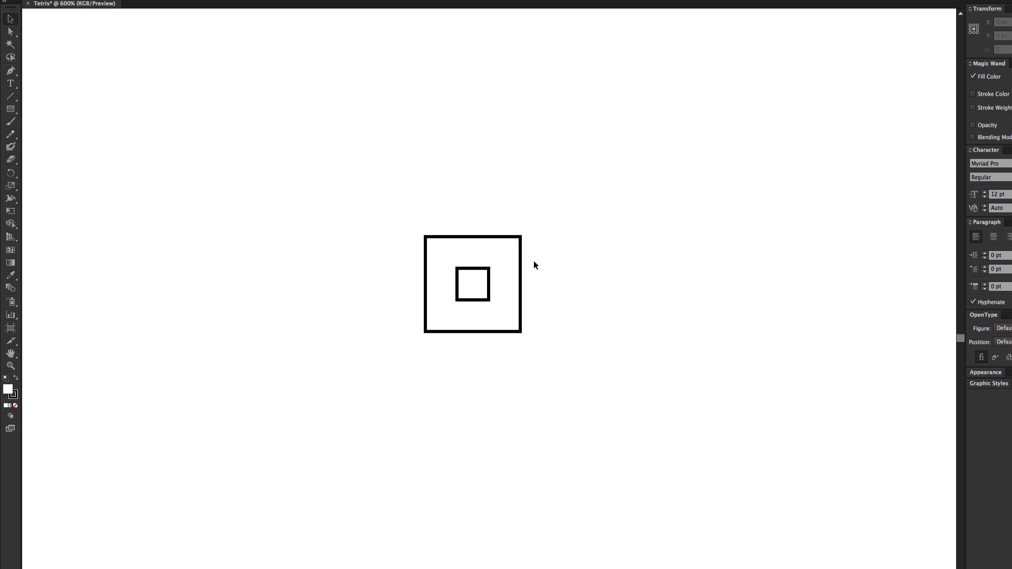
Duplicate the large square's top edge downward by 20 px to form a 30 × 10 px rectangle along its bottom.
{"action": "key", "text": "ctrl+equal"}
{"action": "key", "text": "ctrl+equal"}
{"action": "key", "text": "ctrl+equal"}
{"action": "key", "text": "ctrl+equal"}
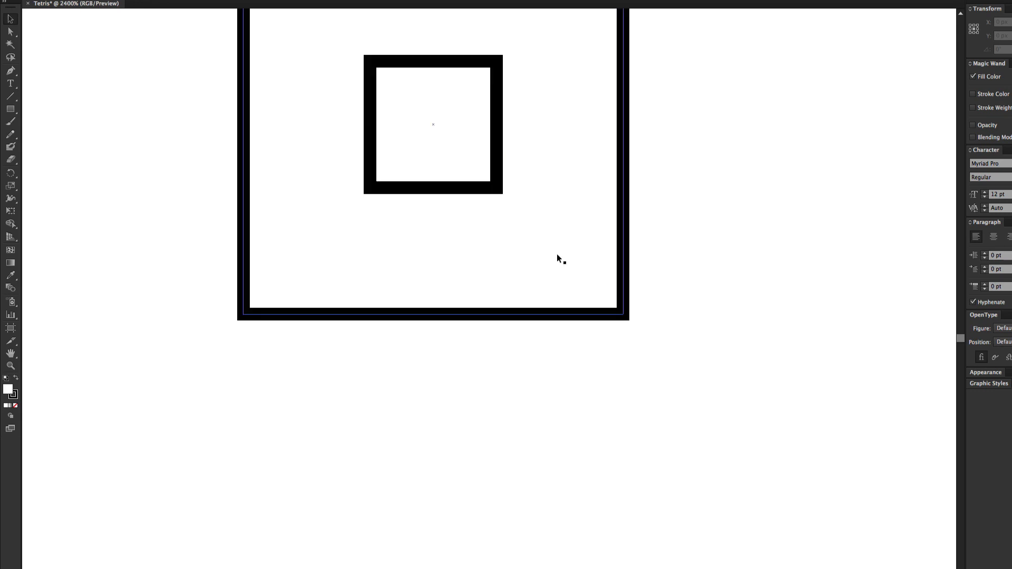
{"action": "scroll", "coordinate": [557, 255], "scroll_direction": "up", "scroll_amount": 5}
{"action": "scroll", "coordinate": [558, 255], "scroll_direction": "left", "scroll_amount": 1}
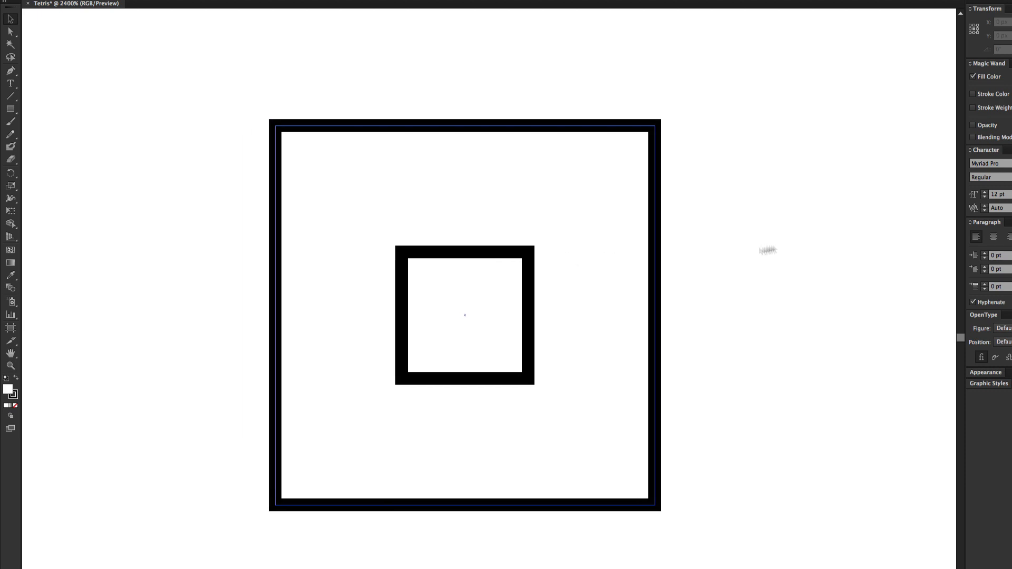
{"action": "left_click", "coordinate": [642, 215]}
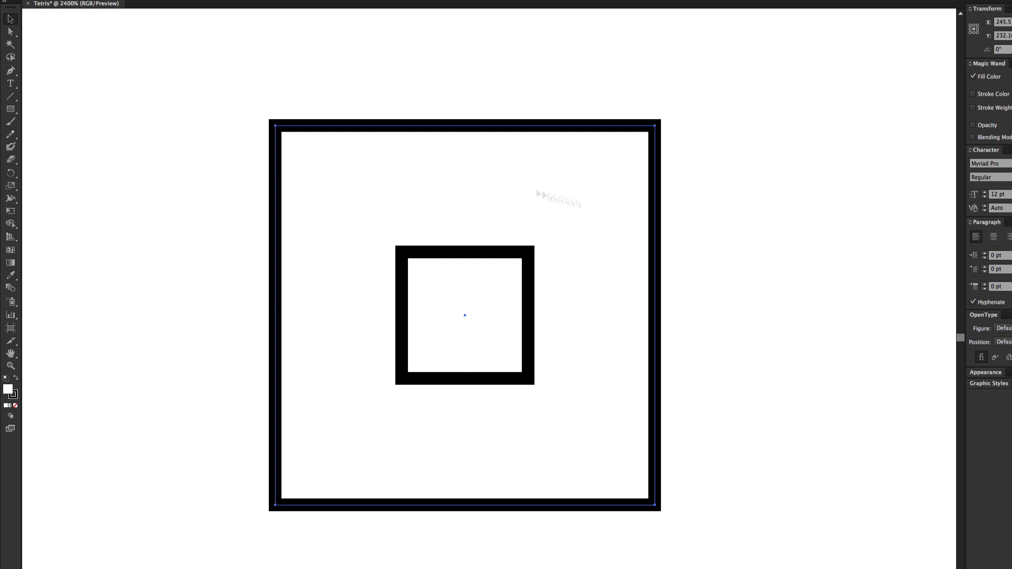
{"action": "left_click", "coordinate": [178, 107]}
{"action": "left_click", "coordinate": [11, 32]}
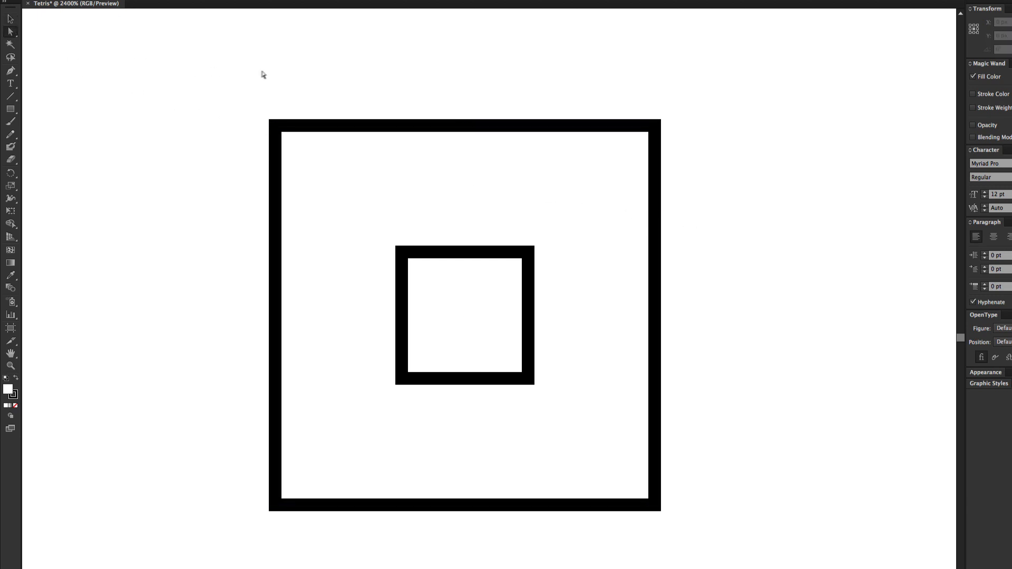
{"action": "left_click", "coordinate": [392, 124]}
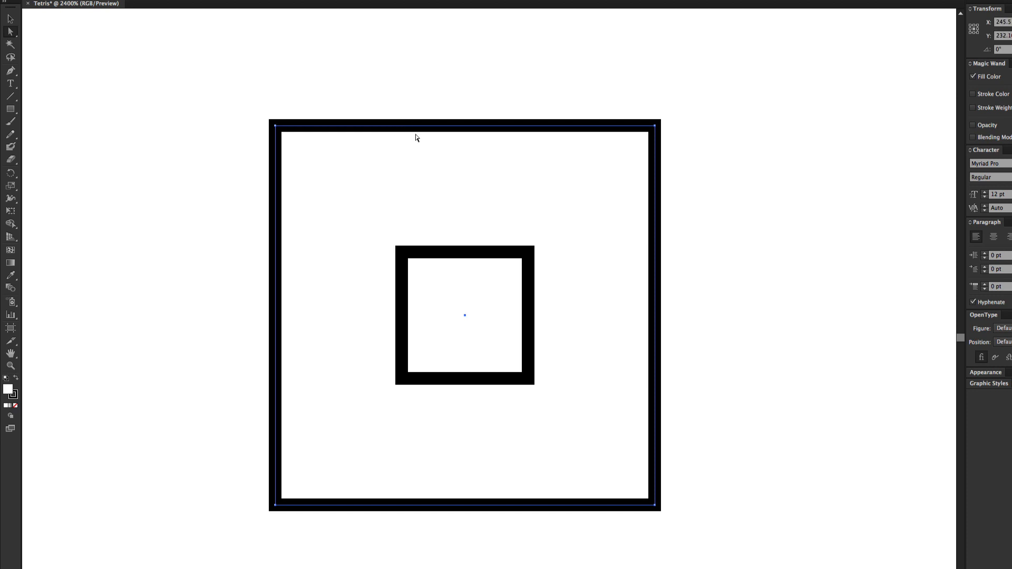
{"action": "key", "text": "alt+shift+Down"}
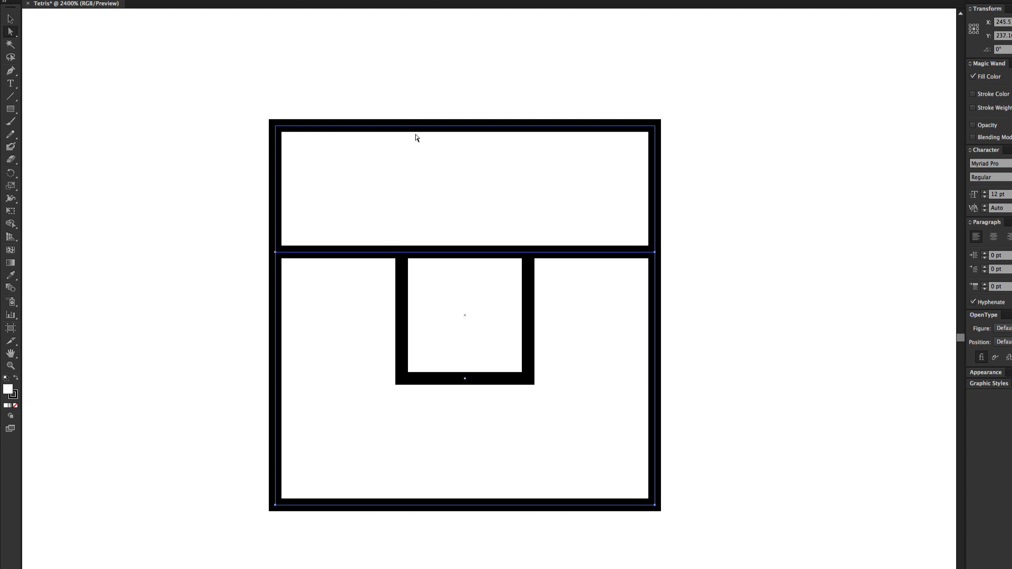
{"action": "key", "text": "shift+Down"}
{"action": "key", "text": "shift+Up"}
{"action": "key", "text": "shift+Up"}
{"action": "key", "text": "shift+Down"}
{"action": "key", "text": "shift+Down"}
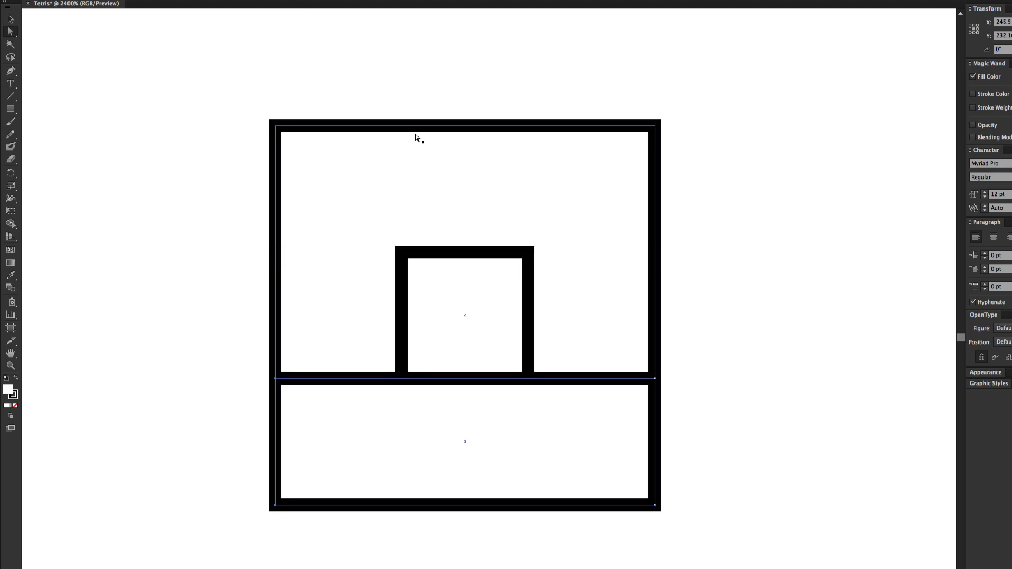
Nudge the copied rectangle's upper edge up and down in 10 px increments.
{"action": "key", "text": "shift+Up"}
{"action": "key", "text": "shift+Down"}
{"action": "key", "text": "shift+Up"}
{"action": "key", "text": "shift+Up"}
{"action": "key", "text": "shift+Down"}
{"action": "key", "text": "shift+Down"}
{"action": "key", "text": "shift+Up"}
{"action": "key", "text": "shift+Up"}
{"action": "key", "text": "shift+Down"}
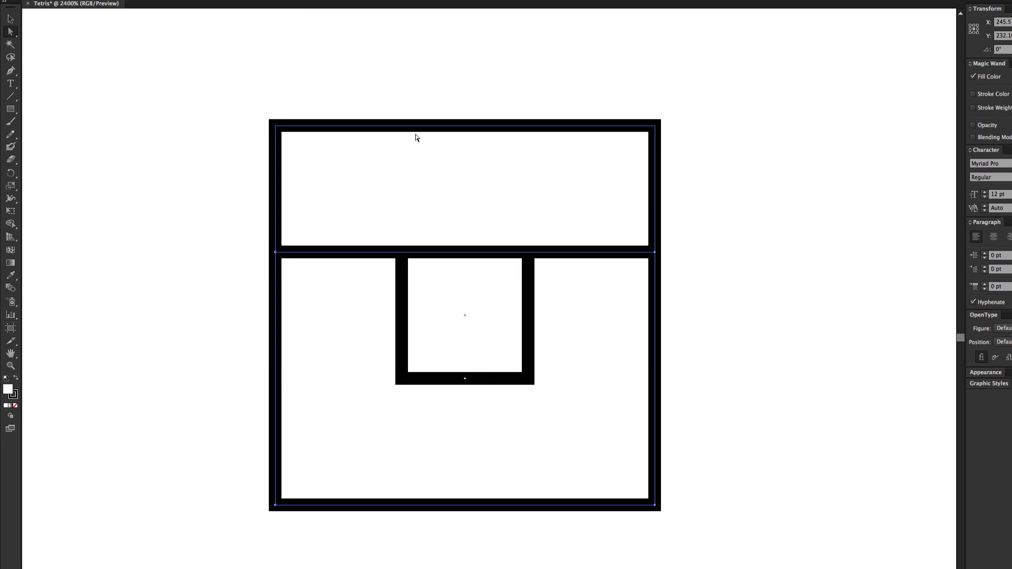
{"action": "key", "text": "shift+Down"}
{"action": "key", "text": "shift+Down"}
{"action": "key", "text": "shift+Up"}
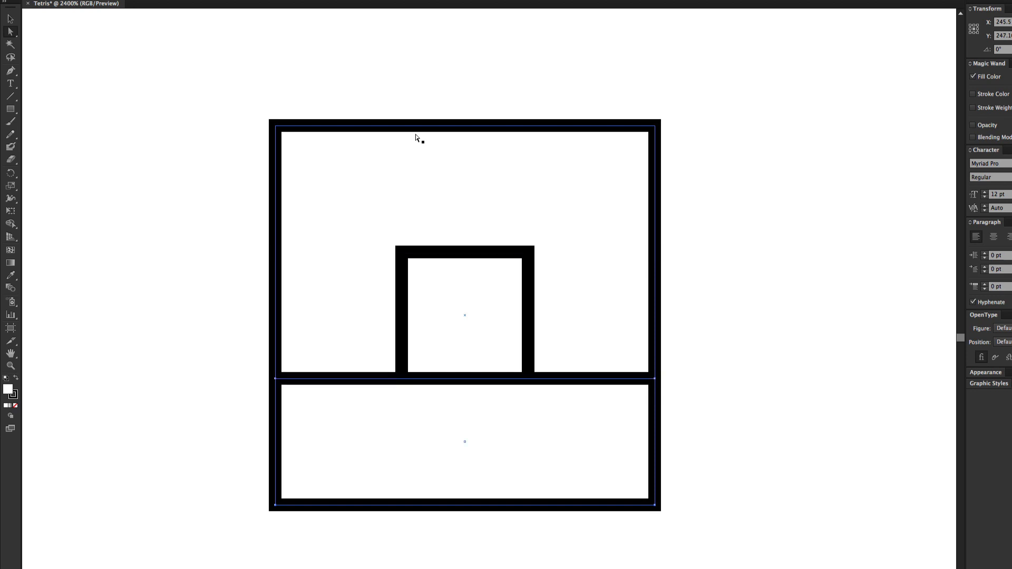
{"action": "key", "text": "shift+Up"}
{"action": "key", "text": "shift+Up"}
{"action": "key", "text": "shift+Down"}
{"action": "key", "text": "shift+Down"}
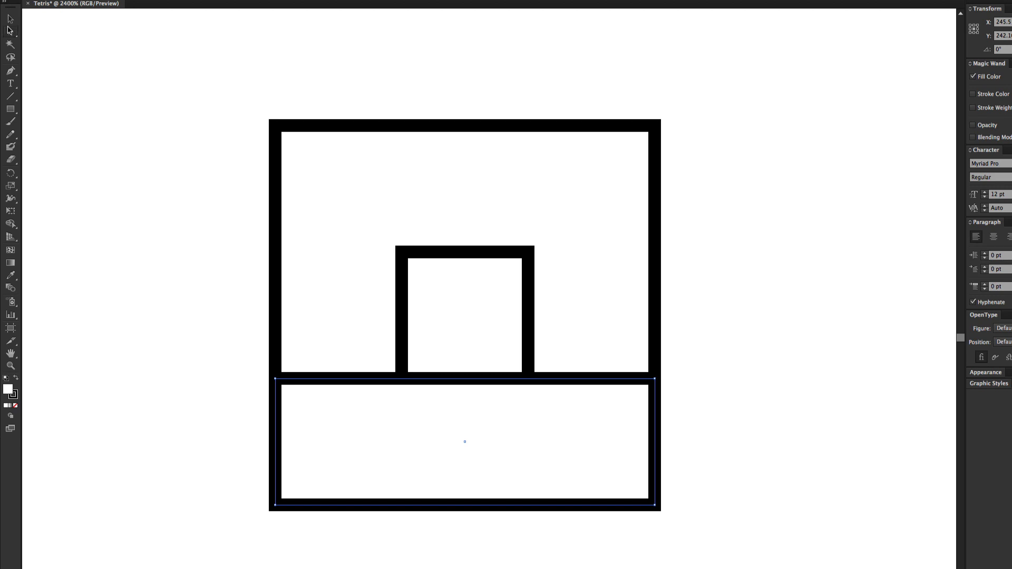
Shift both upper corners of the bottom rectangle inward by 10 px to meet the small square's lower corners, forming a trapezoid.
{"action": "left_click", "coordinate": [10, 20]}
{"action": "left_click", "coordinate": [10, 32]}
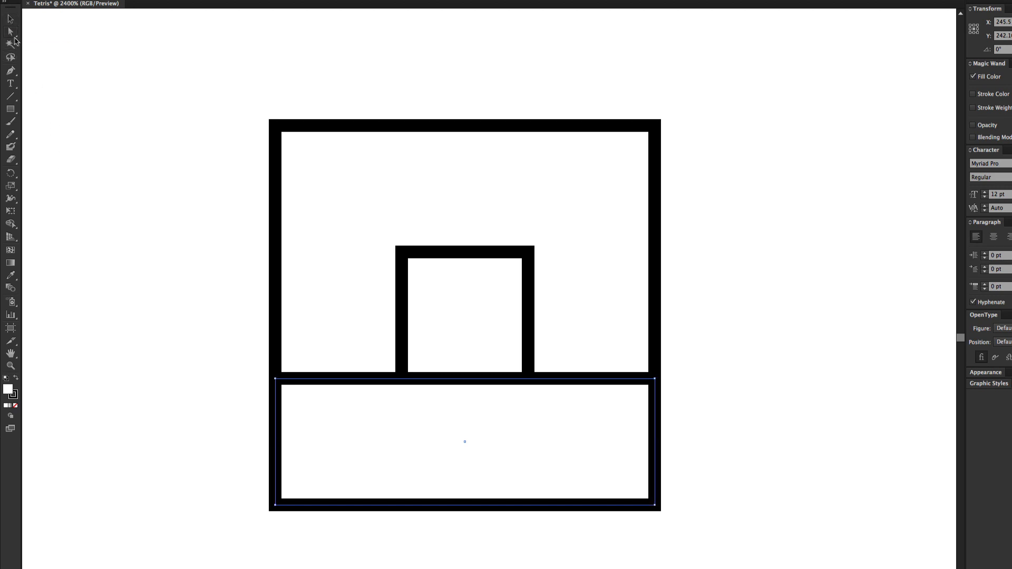
{"action": "left_click", "coordinate": [276, 380]}
{"action": "key", "text": "shift+Right"}
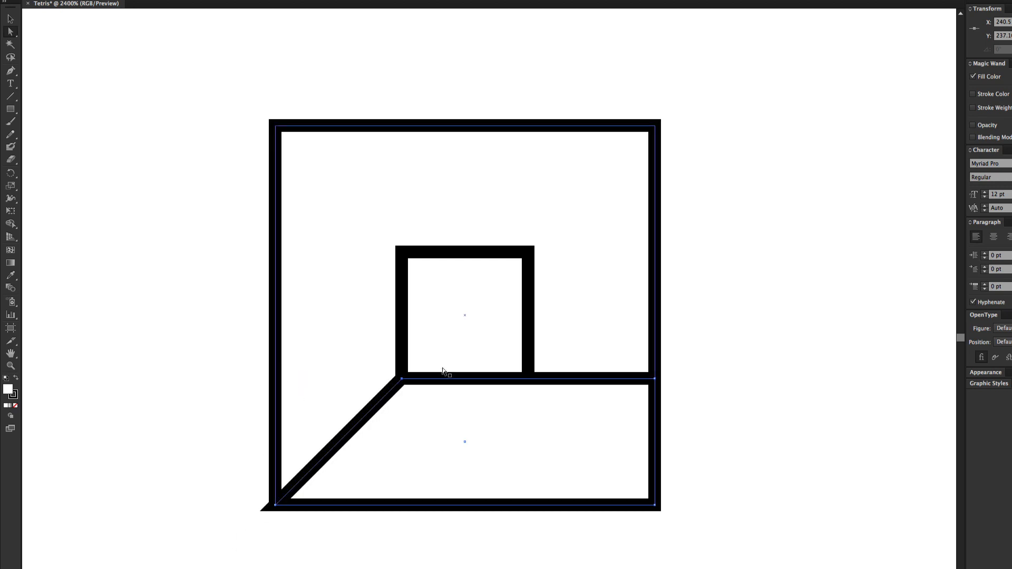
{"action": "left_click", "coordinate": [654, 379]}
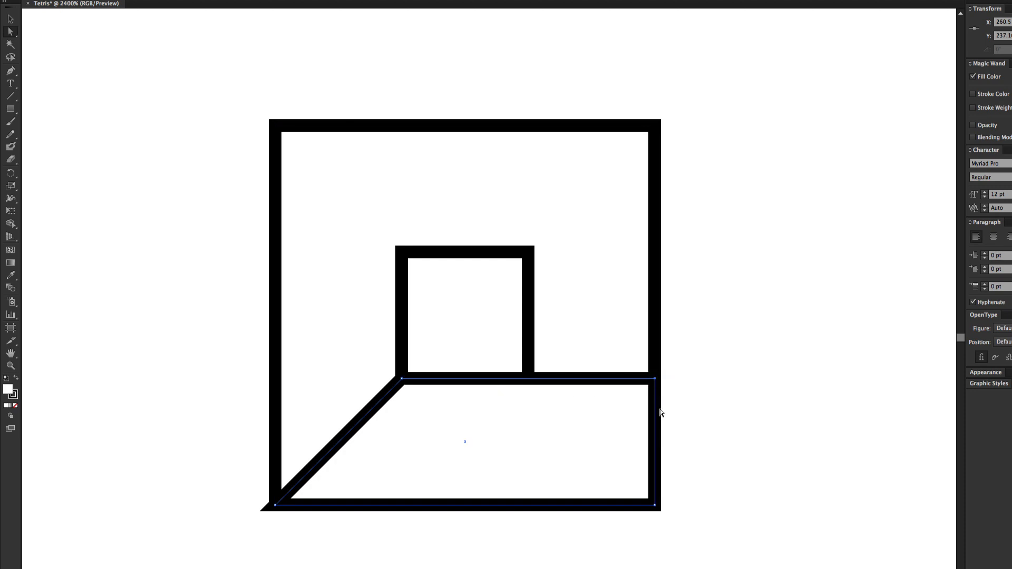
{"action": "key", "text": "shift+Left"}
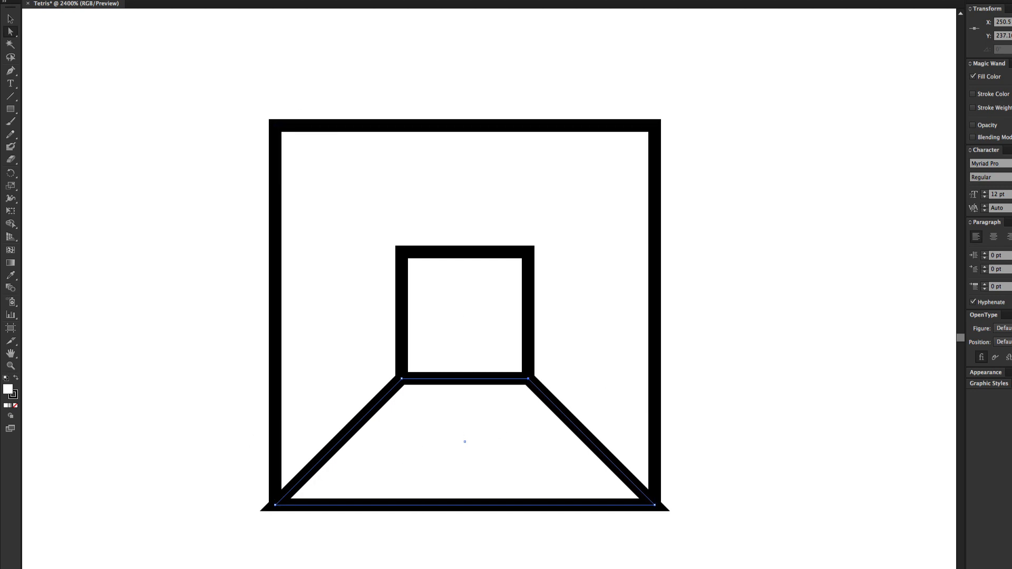
Check that Smart Guides are enabled and deselect the trapezoid.
{"action": "left_click", "coordinate": [248, 0]}
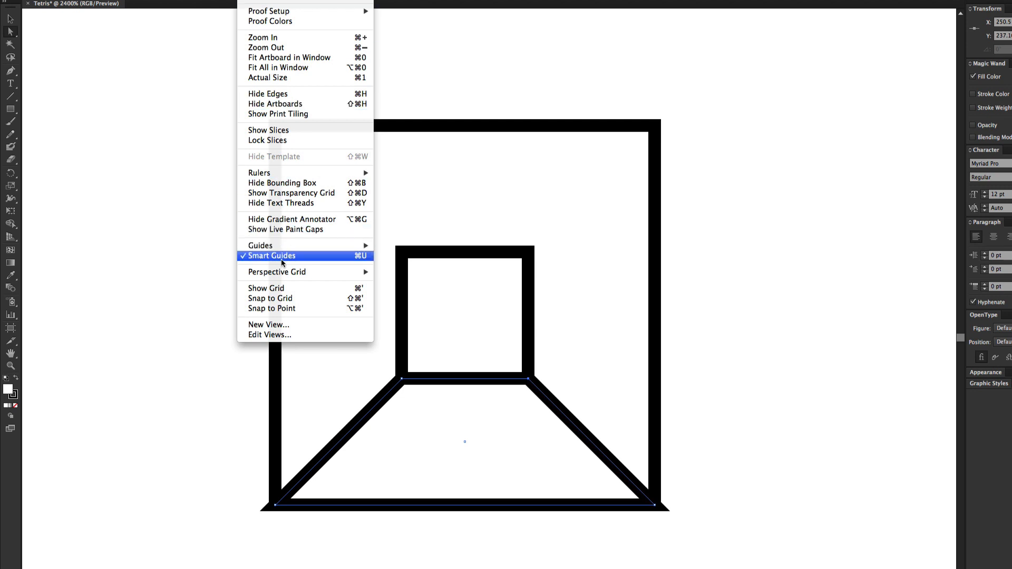
{"action": "left_click", "coordinate": [788, 360]}
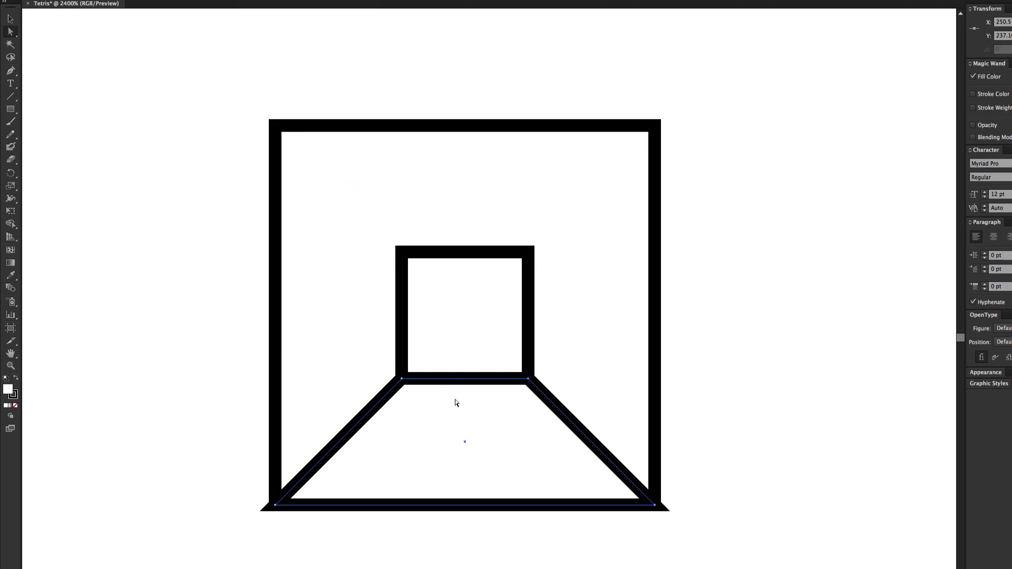
{"action": "key", "text": "v"}
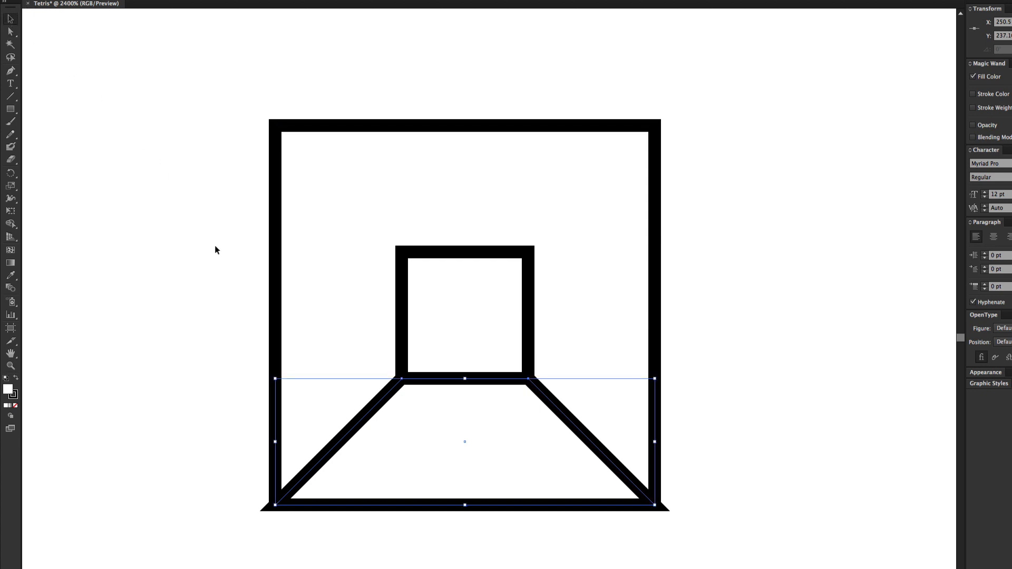
{"action": "left_click", "coordinate": [216, 250]}
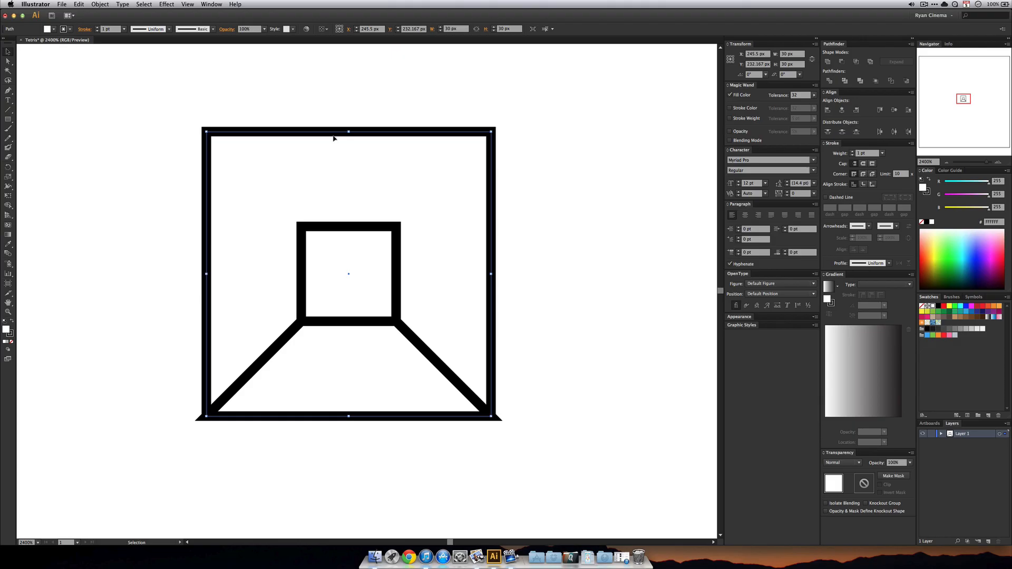
{"action": "key", "text": "a"}
{"action": "key", "text": "v"}
{"action": "key", "text": "a"}
{"action": "key", "text": "v"}
Duplicate the large square's top edge downward by 20 px again, making another 30 × 10 px rectangle over the trapezoid.
{"action": "left_click", "coordinate": [119, 73]}
{"action": "left_click", "coordinate": [7, 61]}
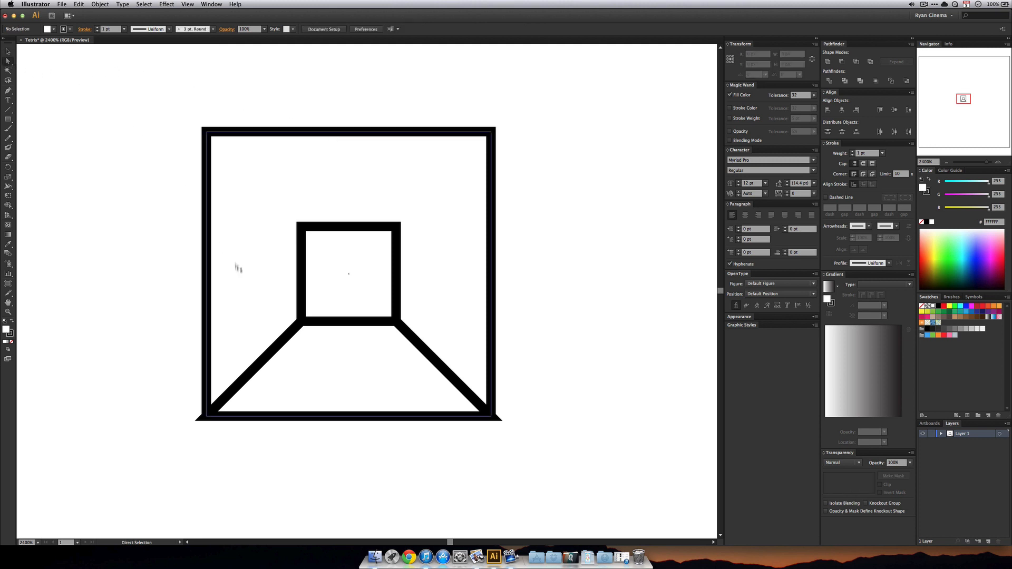
{"action": "left_click", "coordinate": [356, 133]}
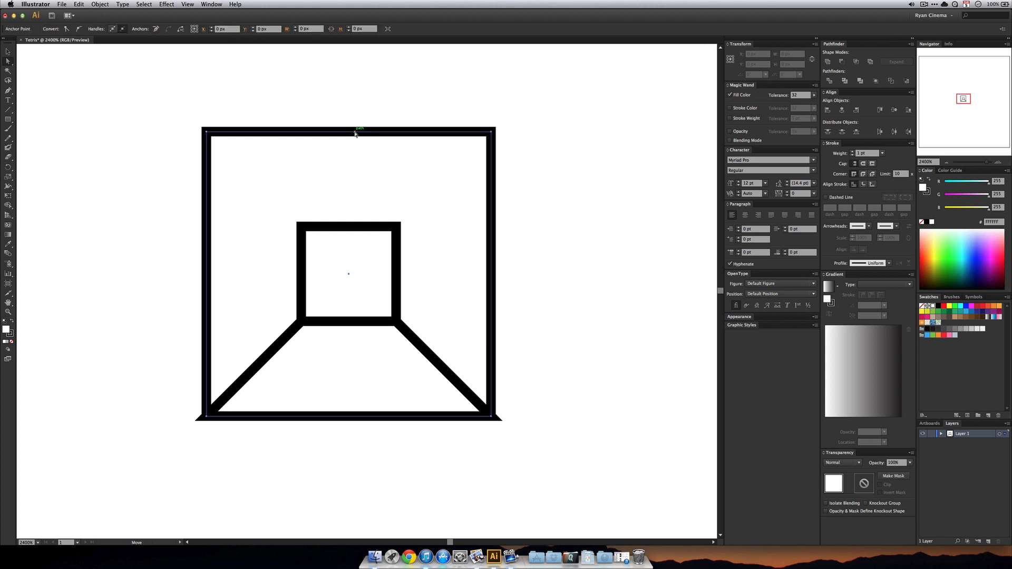
{"action": "key", "text": "shift+Down"}
{"action": "key", "text": "shift+Down"}
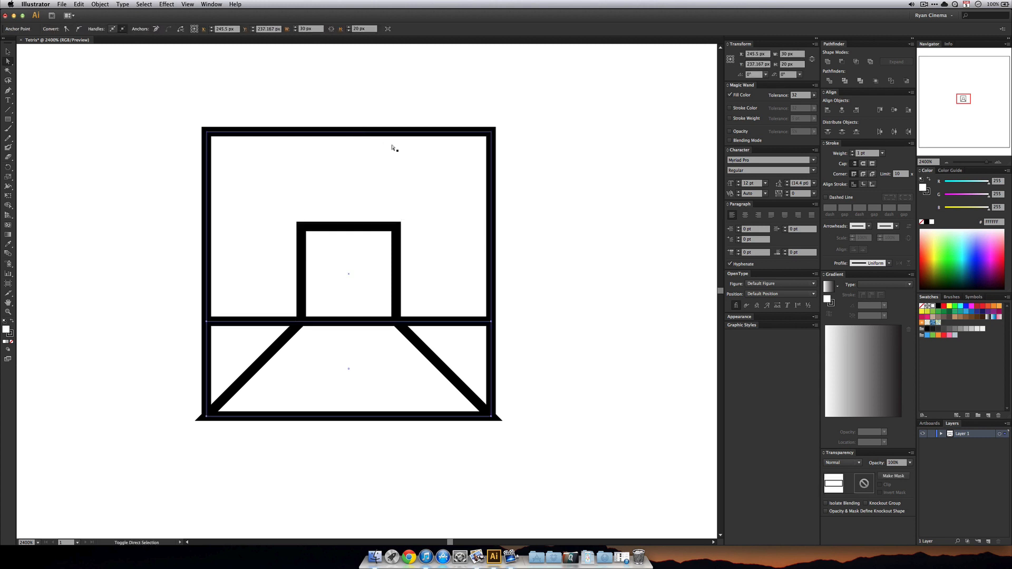
{"action": "left_click", "coordinate": [8, 51]}
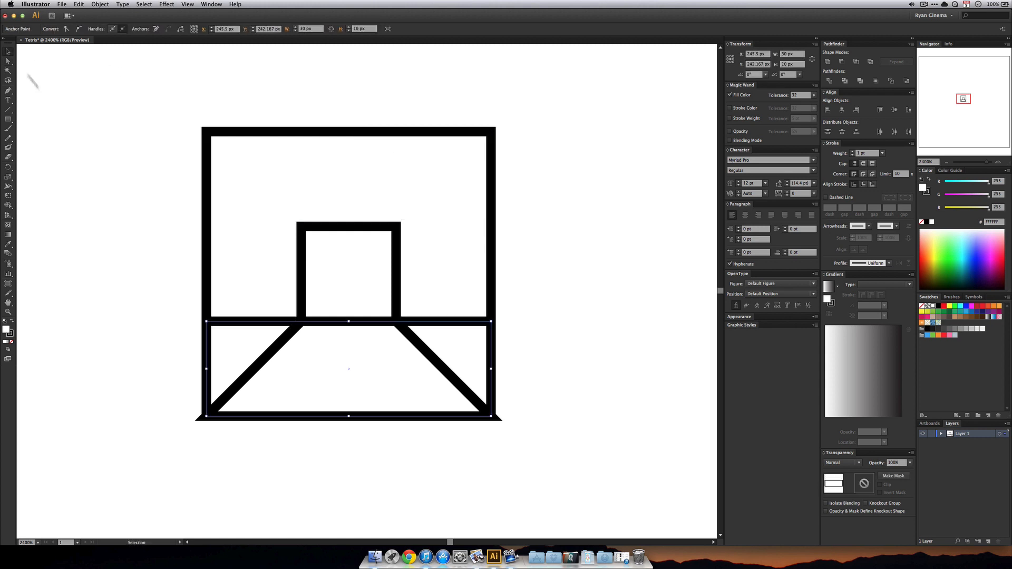
Move the new 30 × 10 px rectangle up by 20 px so it sits along the large square's top edge.
{"action": "left_click", "coordinate": [199, 284]}
{"action": "left_click", "coordinate": [231, 344]}
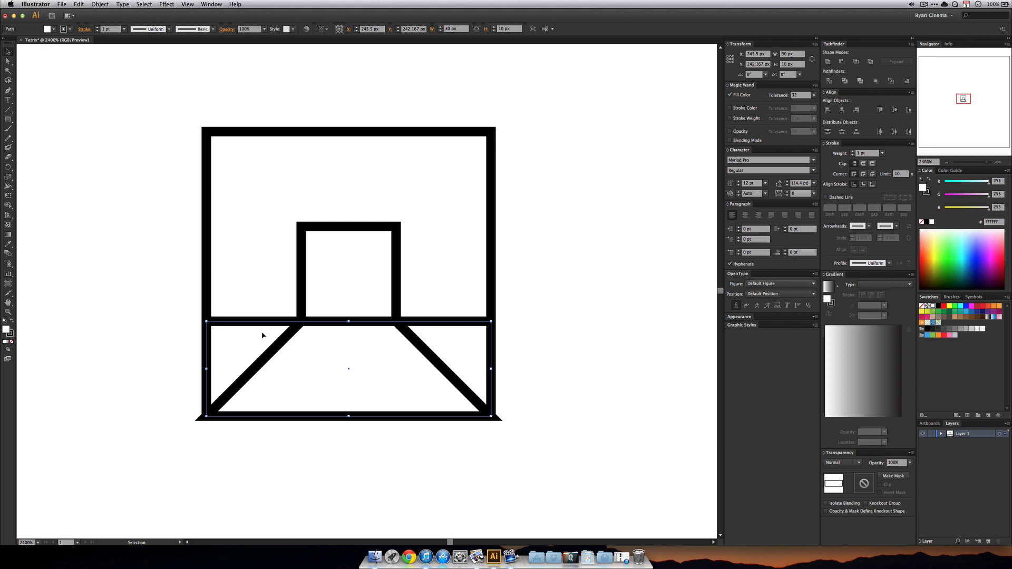
{"action": "key", "text": "shift"}
{"action": "key", "text": "shift+Up"}
{"action": "key", "text": "shift+Up"}
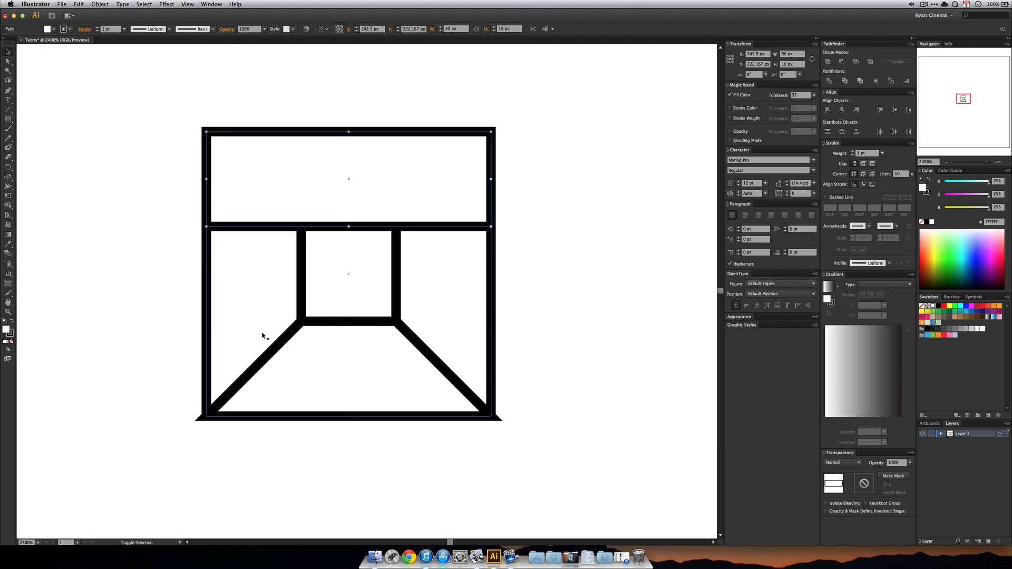
{"action": "left_click", "coordinate": [113, 181]}
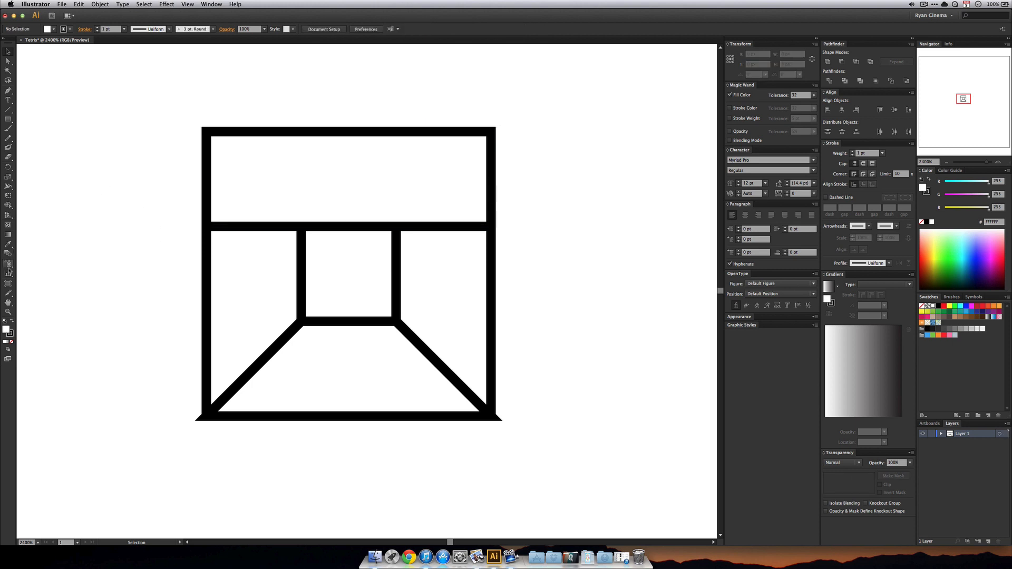
Shift both lower corners of the top rectangle inward by 10 px to meet the small square's upper corners, forming a trapezoid.
{"action": "left_click", "coordinate": [8, 61]}
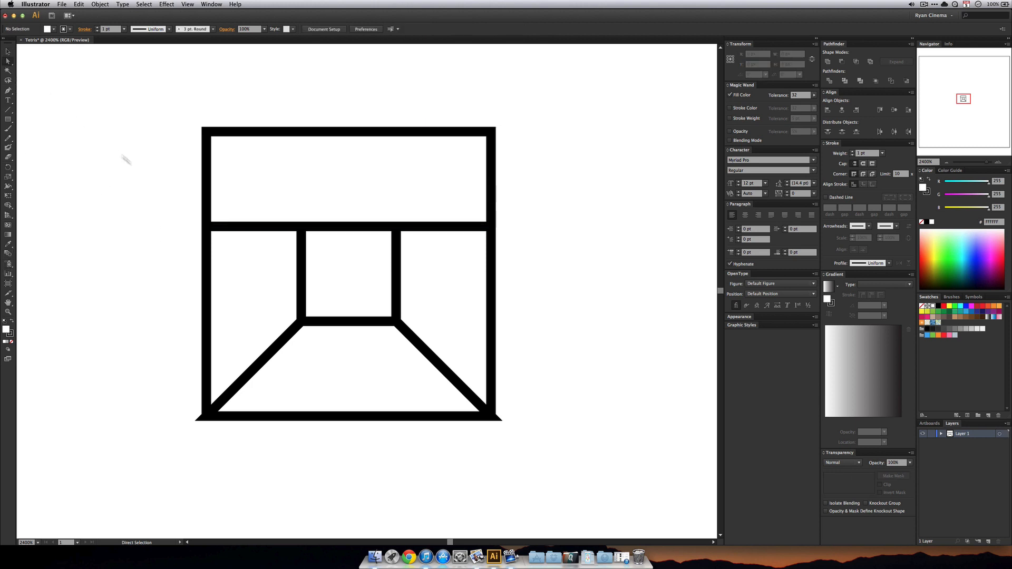
{"action": "left_click", "coordinate": [208, 227]}
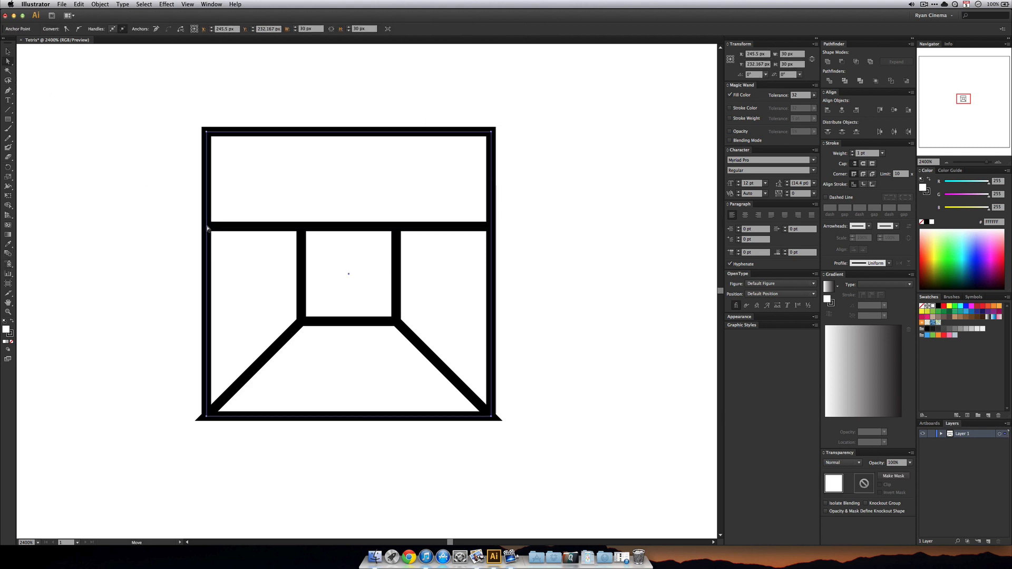
{"action": "left_click", "coordinate": [213, 226]}
{"action": "left_click", "coordinate": [207, 227]}
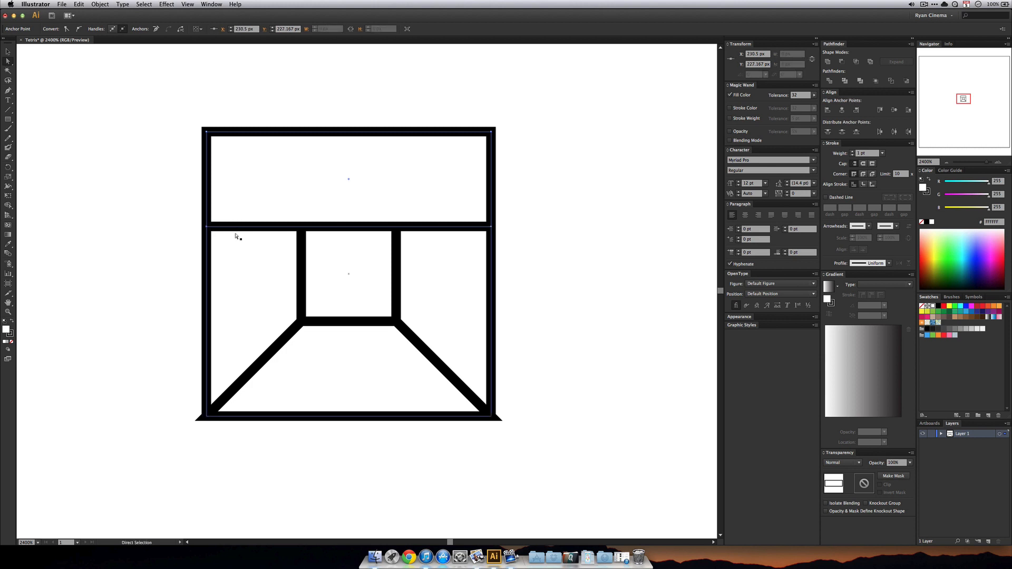
{"action": "key", "text": "shift+Right"}
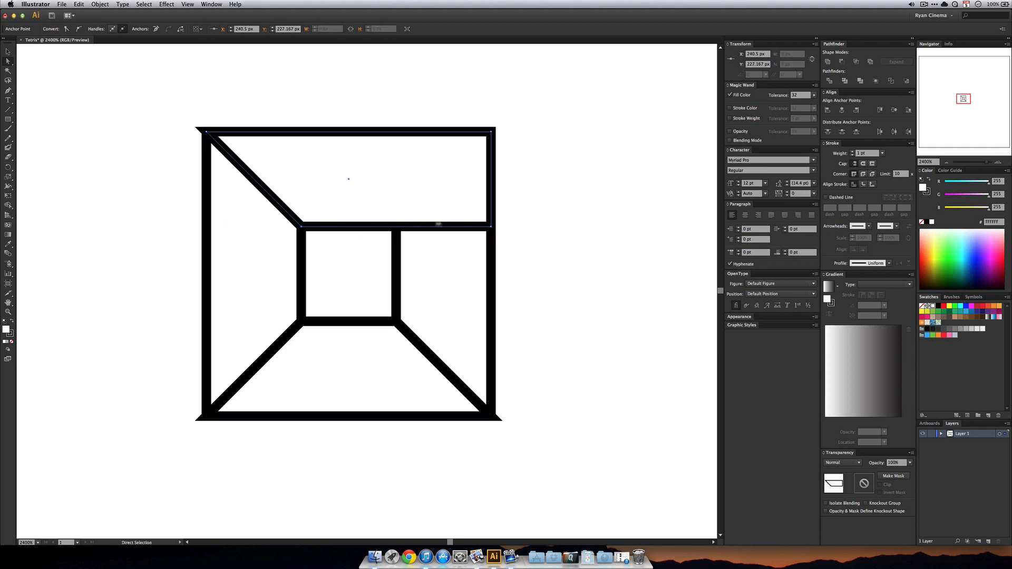
{"action": "left_click", "coordinate": [489, 226]}
{"action": "key", "text": "shift+Left"}
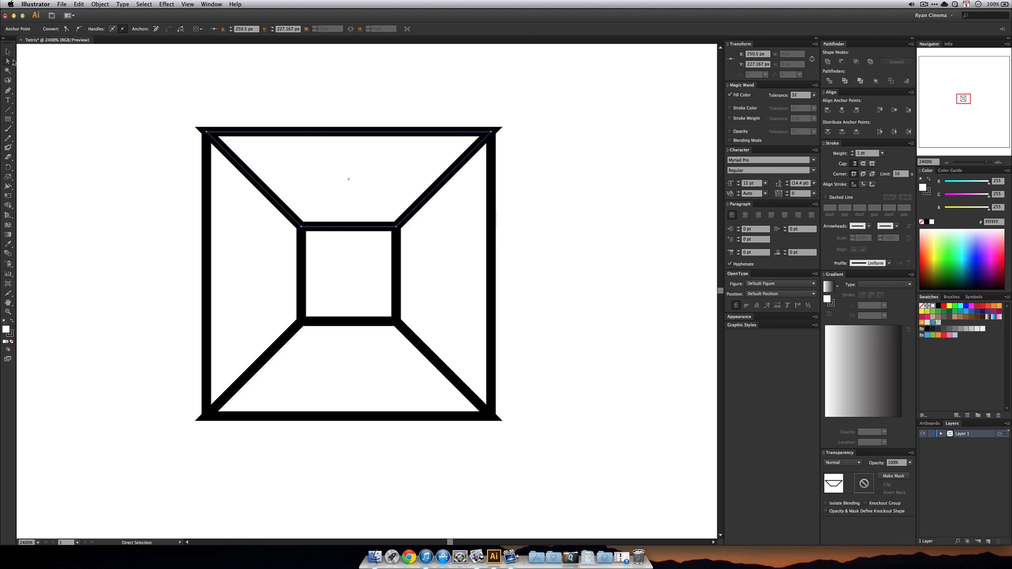
{"action": "left_click", "coordinate": [8, 51]}
{"action": "left_click", "coordinate": [87, 117]}
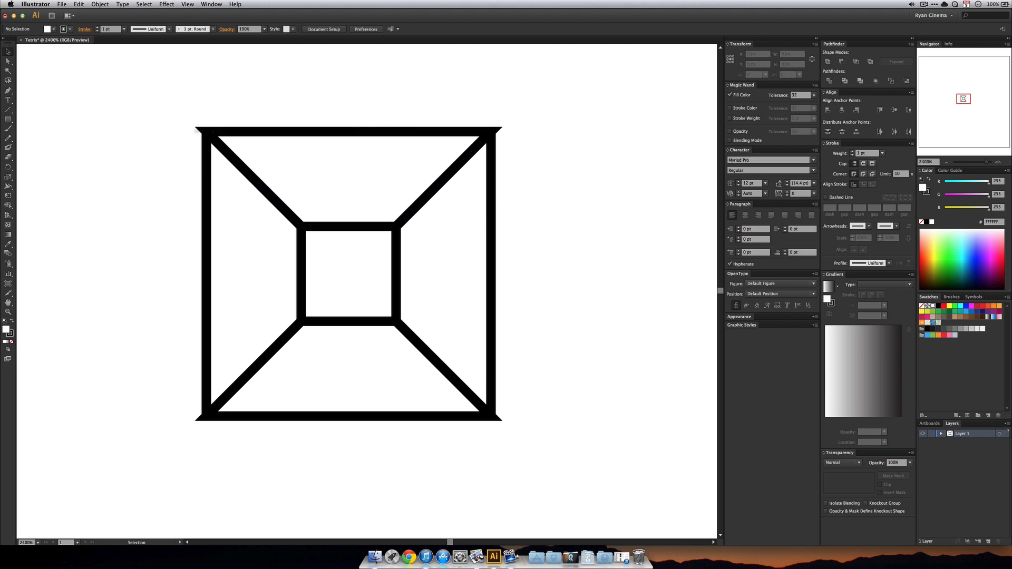
Duplicate the top and bottom trapezoids together and rotate the copies 90° to form the left and right sides.
{"action": "left_click", "coordinate": [345, 192]}
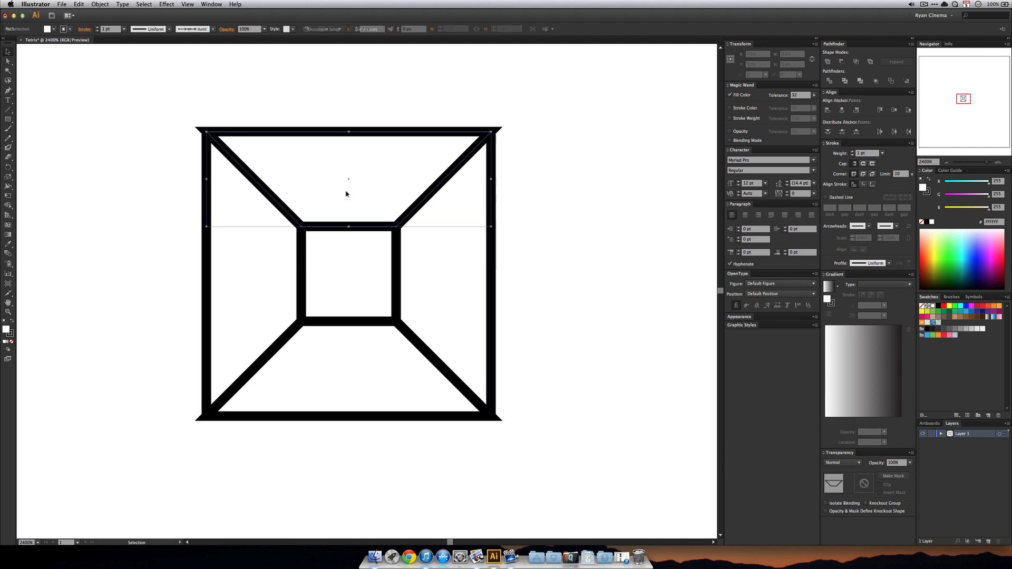
{"action": "left_click", "coordinate": [296, 336], "text": "shift"}
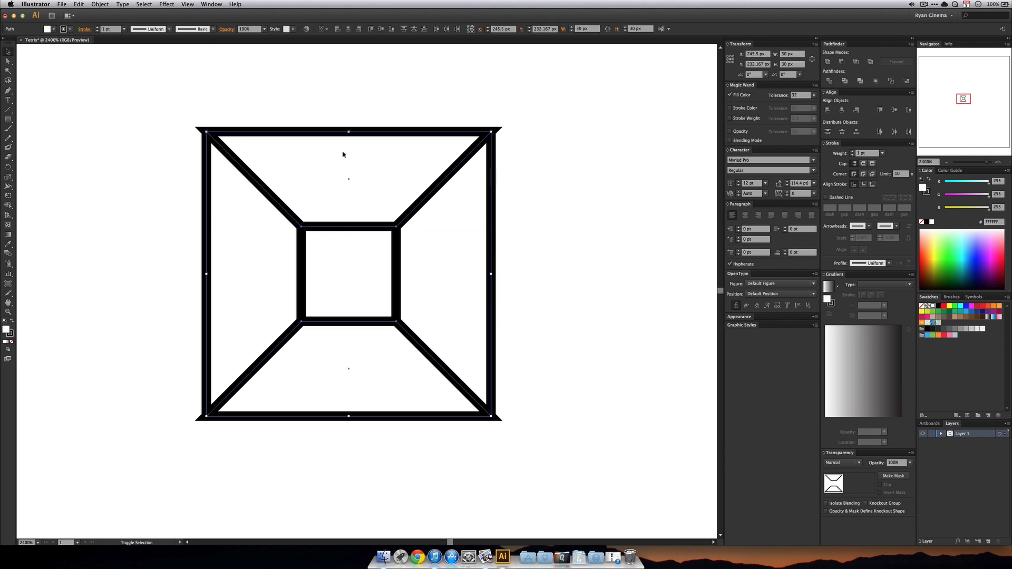
{"action": "key", "text": "a"}
{"action": "key", "text": "v"}
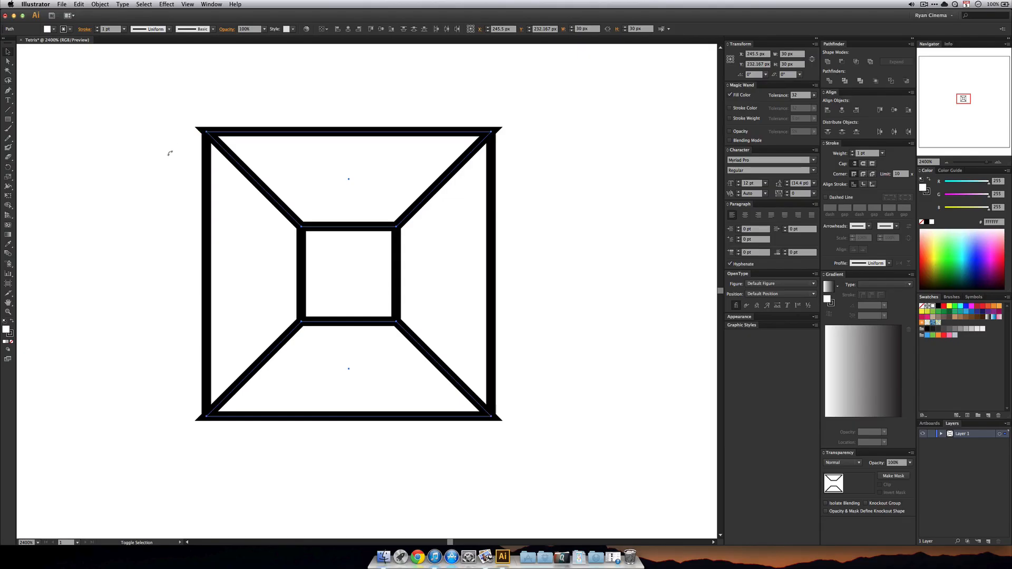
{"action": "left_click_drag", "start_coordinate": [169, 153], "coordinate": [205, 355]}
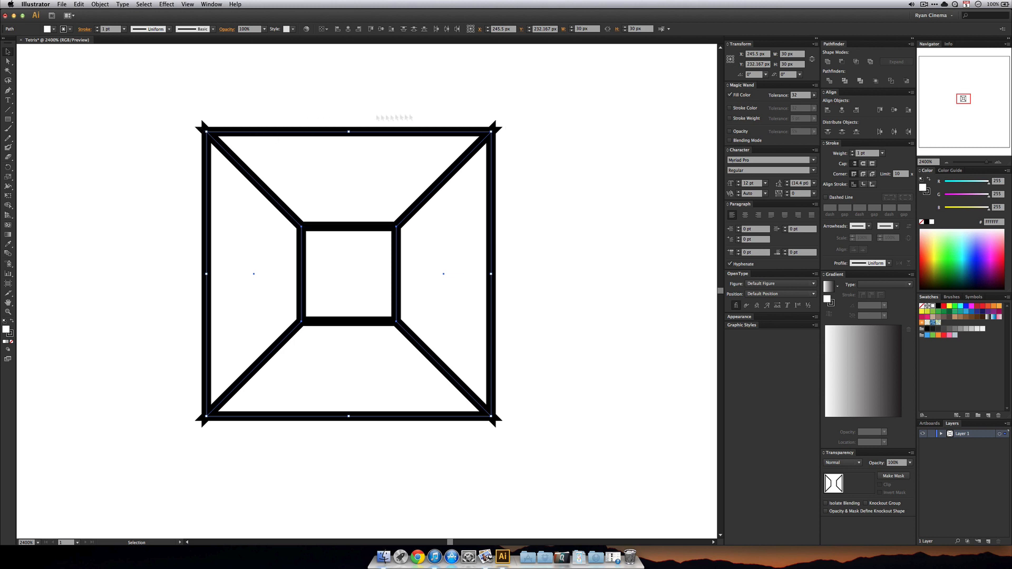
{"action": "left_click", "coordinate": [527, 130]}
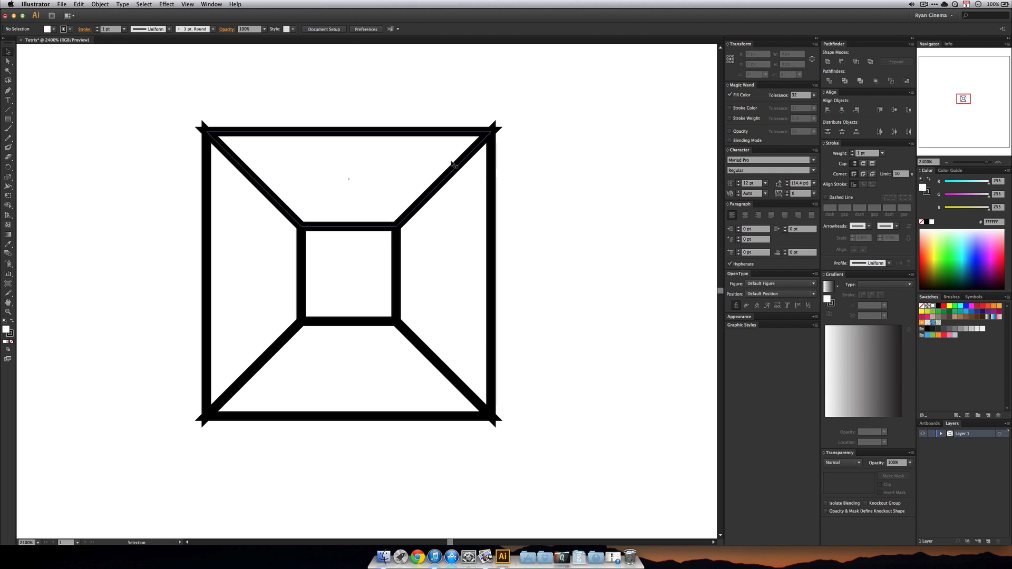
Check the four side trapezoids around the small square by selecting them together.
{"action": "left_click", "coordinate": [429, 168]}
{"action": "left_click", "coordinate": [459, 274], "text": "shift"}
{"action": "left_click", "coordinate": [340, 358], "text": "shift"}
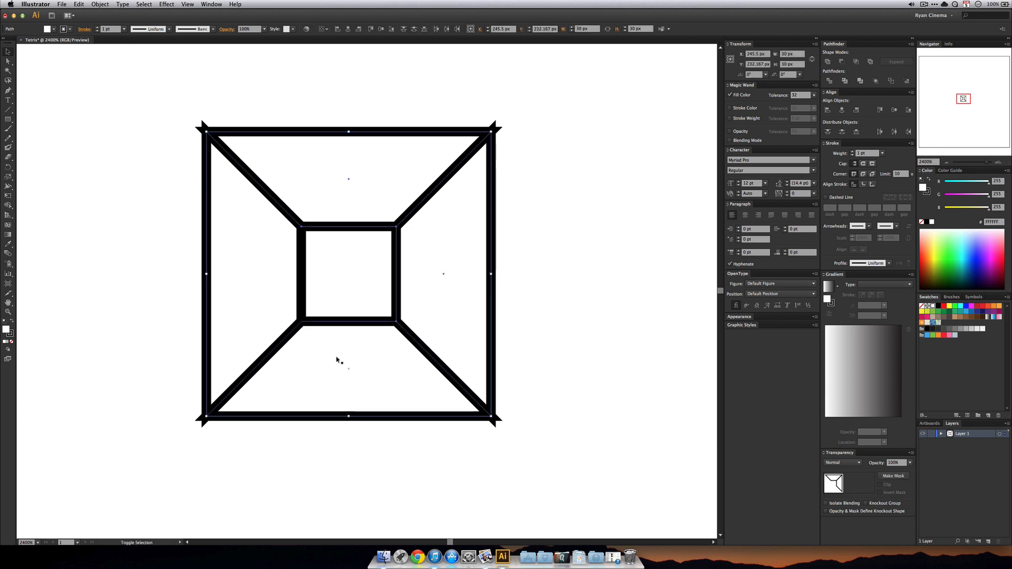
{"action": "left_click", "coordinate": [241, 289], "text": "shift"}
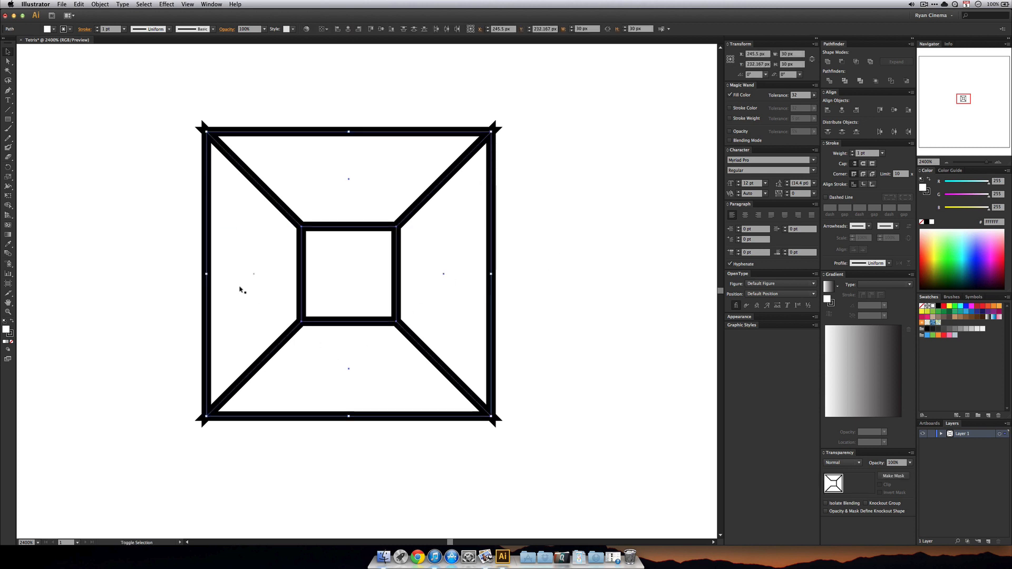
{"action": "left_click", "coordinate": [527, 288]}
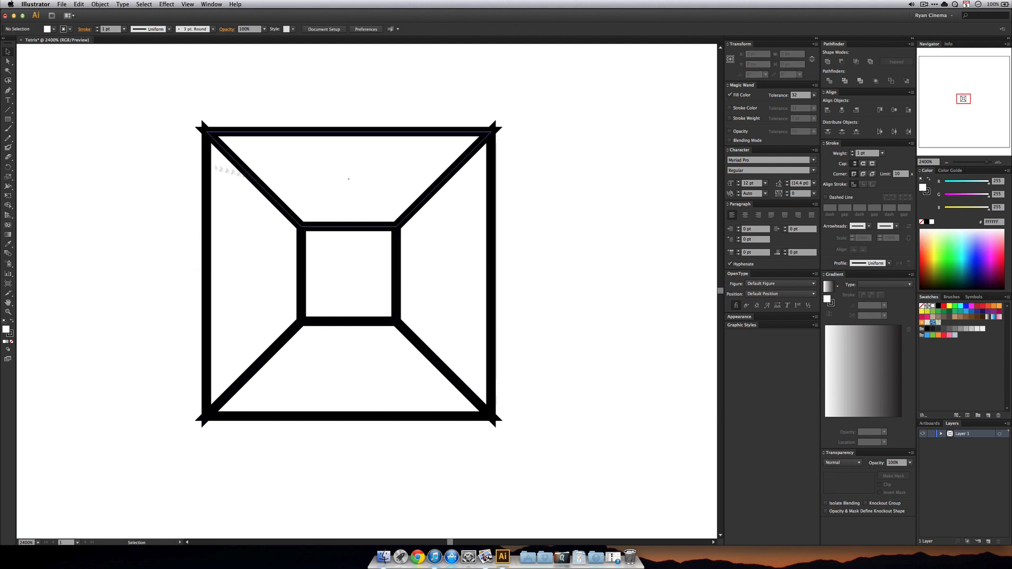
Draw an ellipse about 8 × 7 px above and left of the block, and move it slightly up and right.
{"action": "left_click_drag", "start_coordinate": [8, 119], "coordinate": [42, 138]}
{"action": "left_click_drag", "start_coordinate": [66, 56], "coordinate": [141, 124]}
{"action": "left_click", "coordinate": [9, 51]}
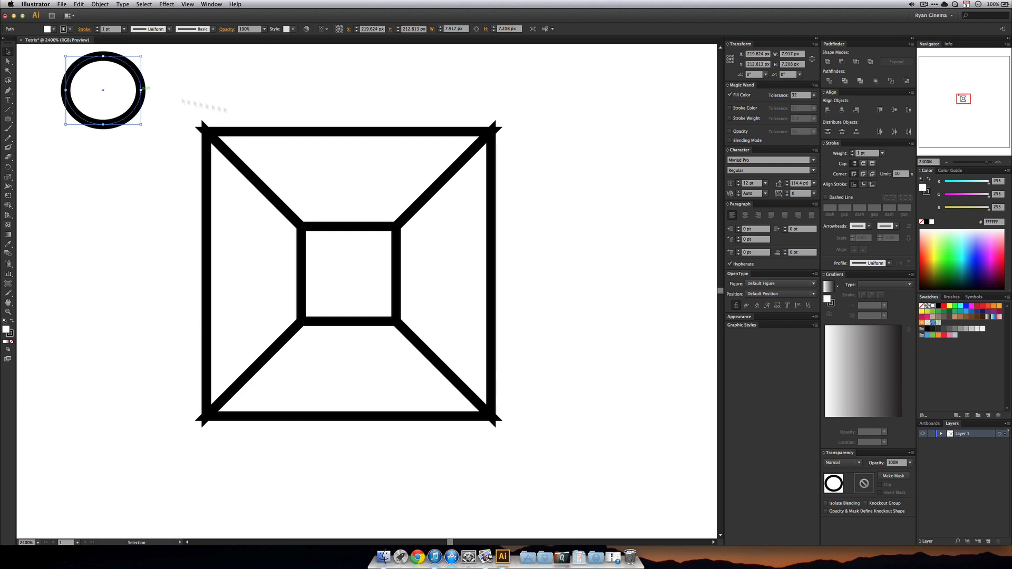
{"action": "left_click_drag", "start_coordinate": [137, 106], "coordinate": [159, 68]}
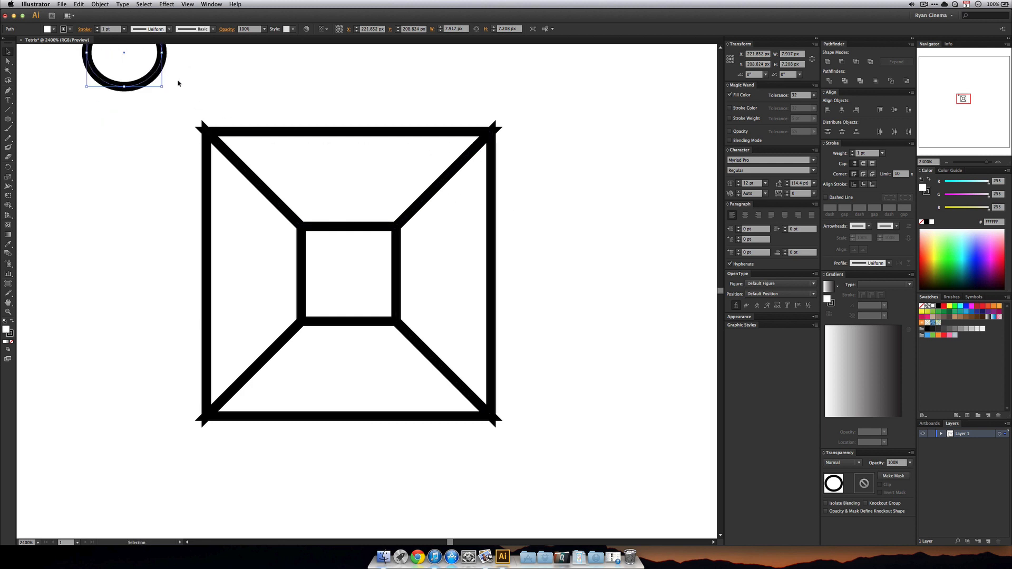
Fill the top trapezoid with light grey R=242 G=242 B=242 and the left trapezoid with grey R=179 G=179 B=179.
{"action": "scroll", "coordinate": [180, 84], "scroll_direction": "up", "scroll_amount": 2}
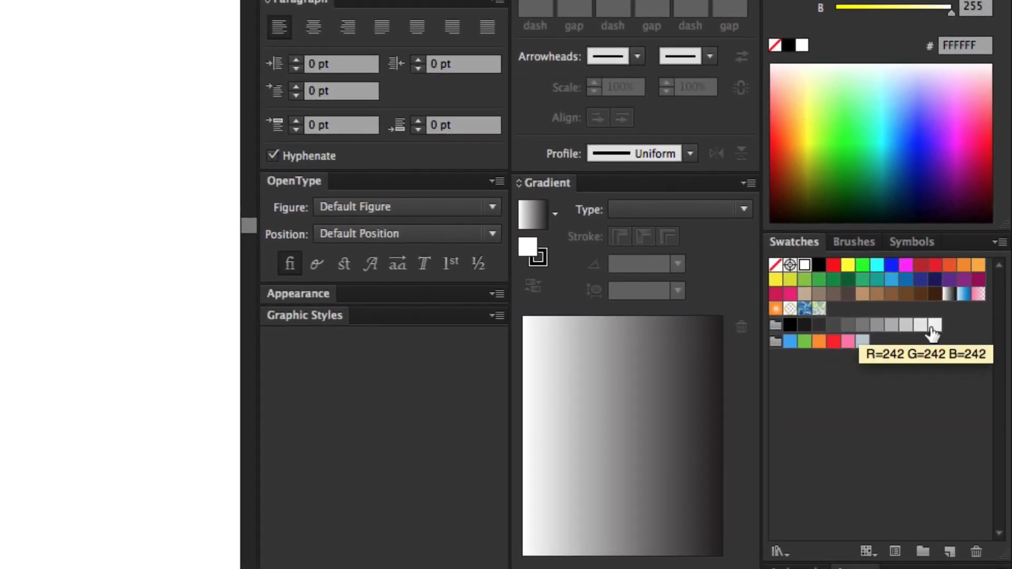
{"action": "left_click", "coordinate": [934, 327]}
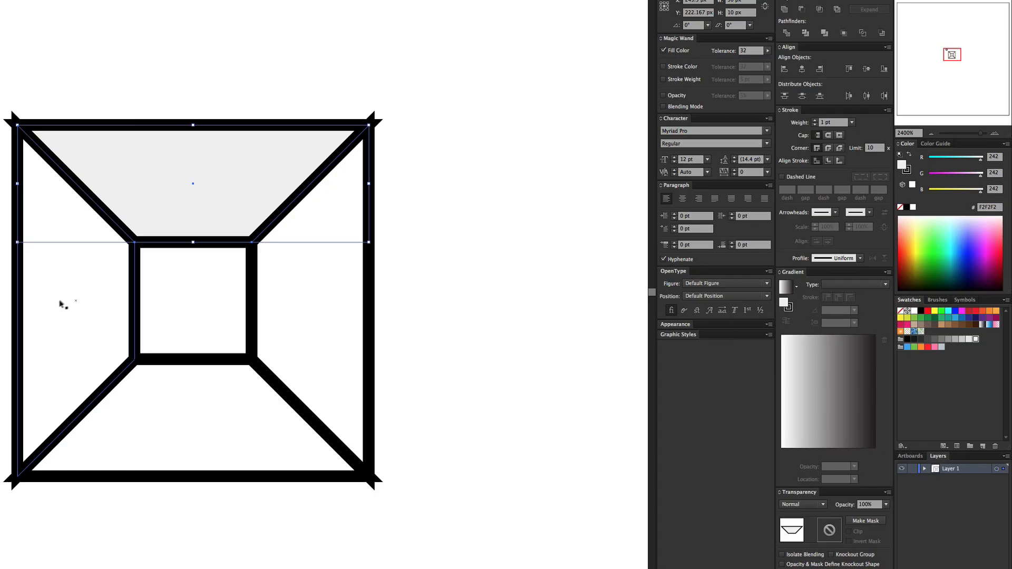
{"action": "left_click", "coordinate": [58, 299]}
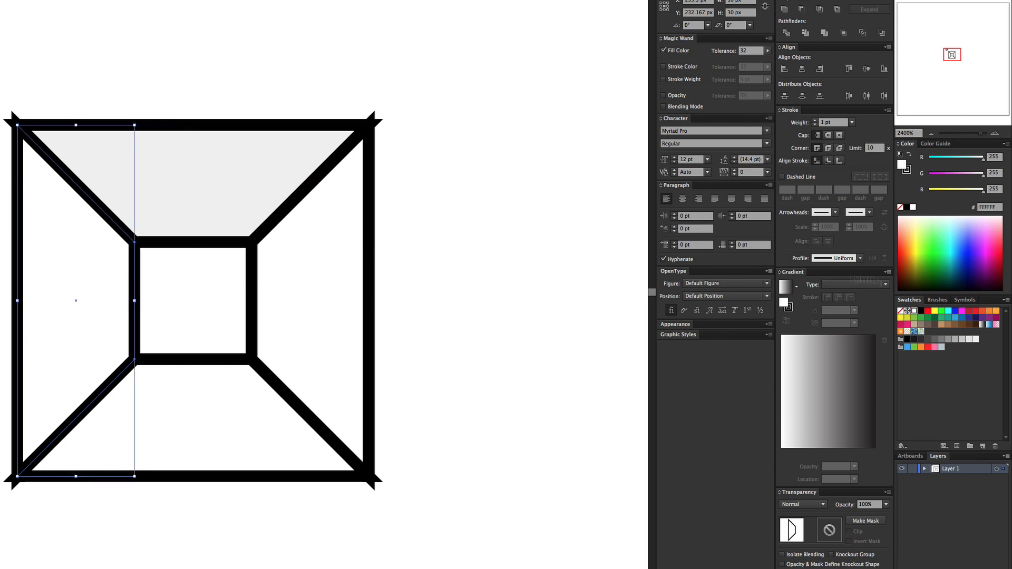
{"action": "left_click", "coordinate": [956, 340]}
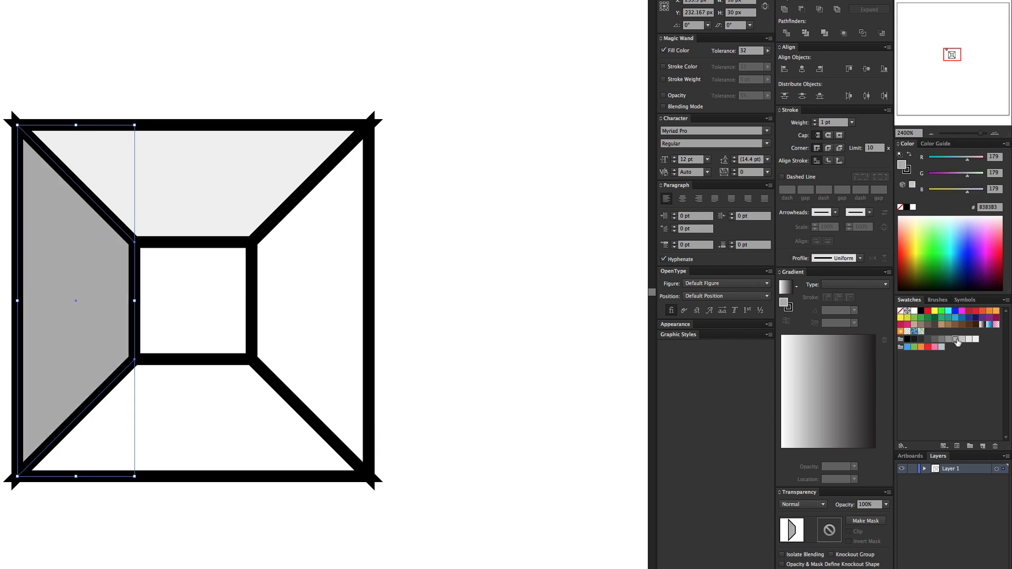
Fill the bottom trapezoid with dark grey R=51 G=51 B=51 and the right trapezoid with grey R=102 G=102 B=102.
{"action": "left_click", "coordinate": [264, 410]}
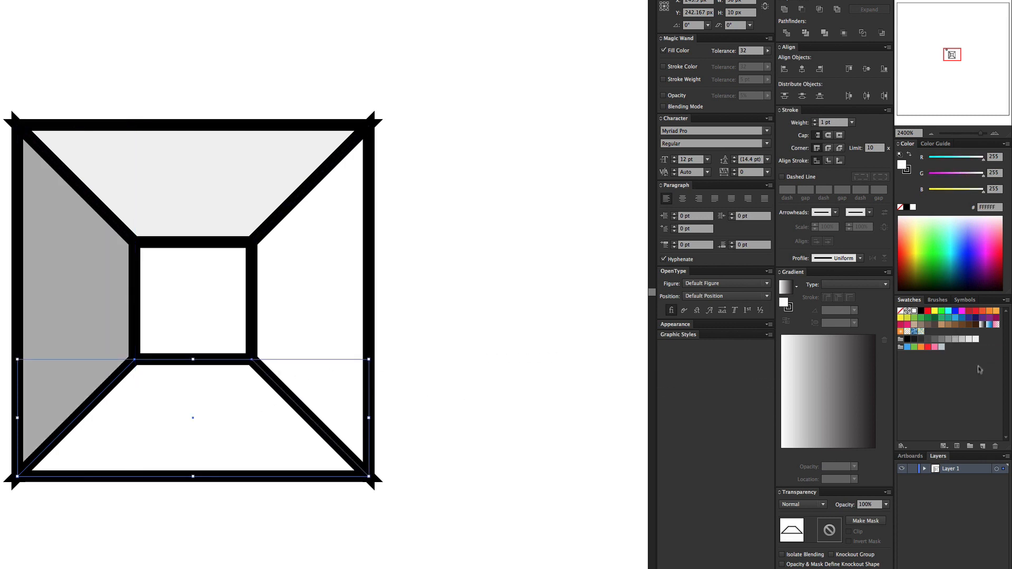
{"action": "left_click", "coordinate": [922, 340]}
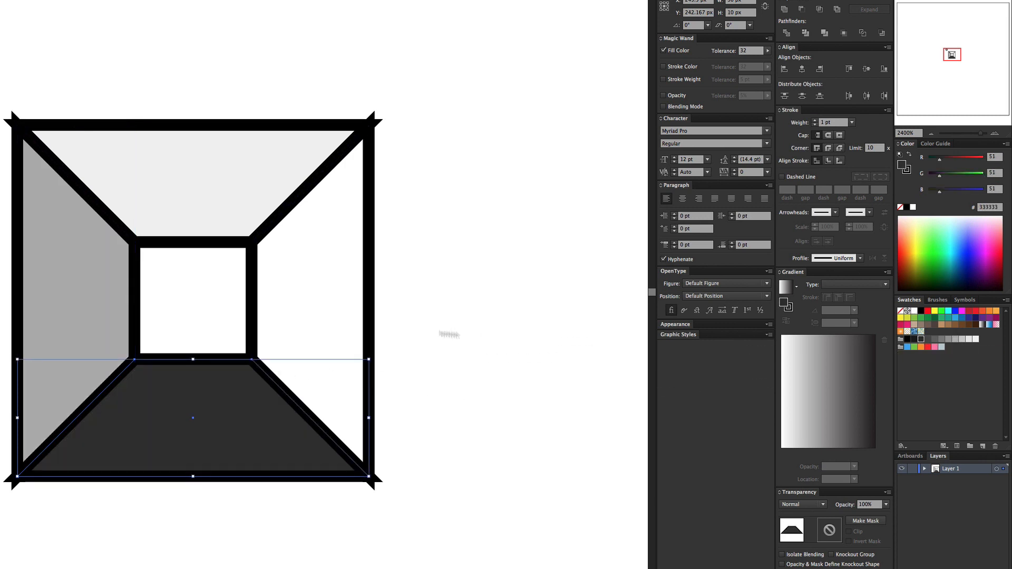
{"action": "left_click", "coordinate": [352, 328]}
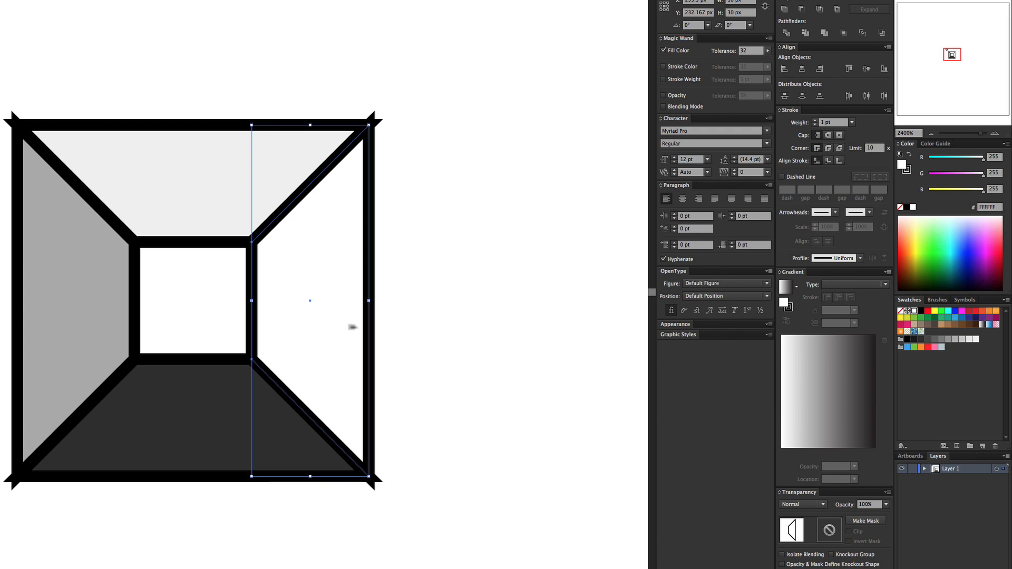
{"action": "left_click", "coordinate": [934, 341]}
{"action": "left_click", "coordinate": [465, 274]}
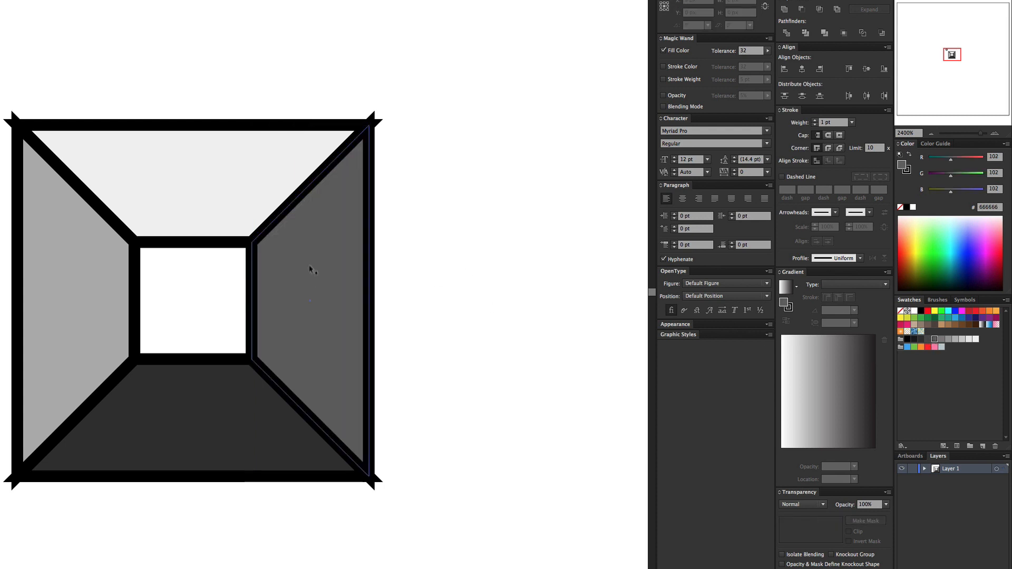
Lighten the left trapezoid's fill to R=204 G=204 B=204 and check the top trapezoid's grey.
{"action": "left_click", "coordinate": [84, 275]}
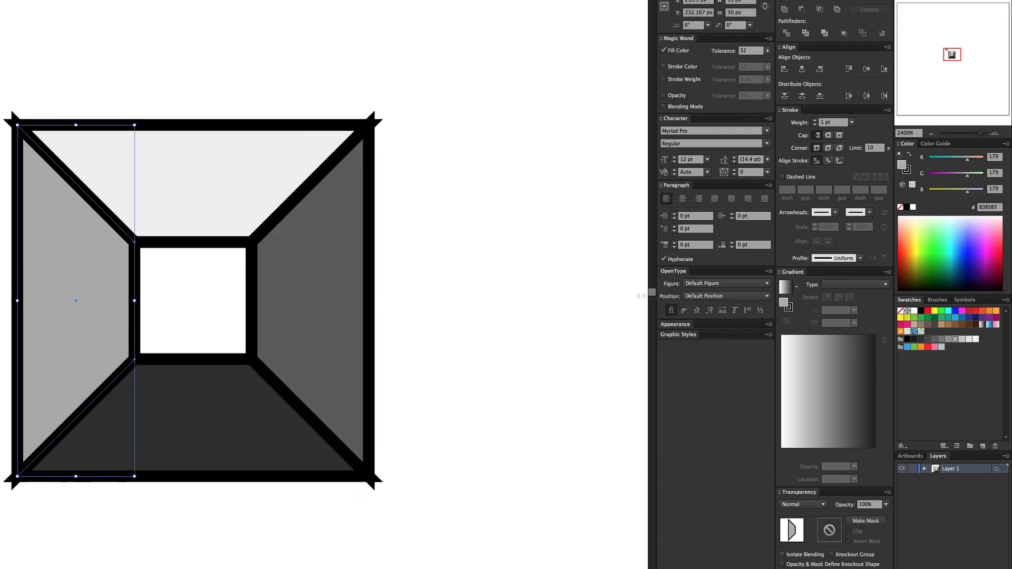
{"action": "left_click", "coordinate": [962, 339]}
{"action": "left_click", "coordinate": [444, 269]}
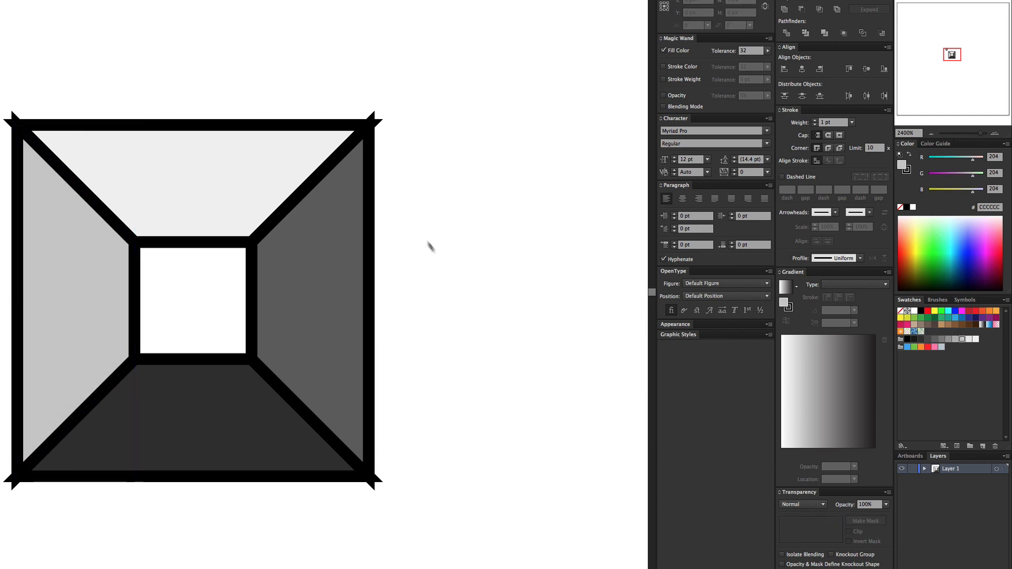
{"action": "left_click", "coordinate": [170, 181]}
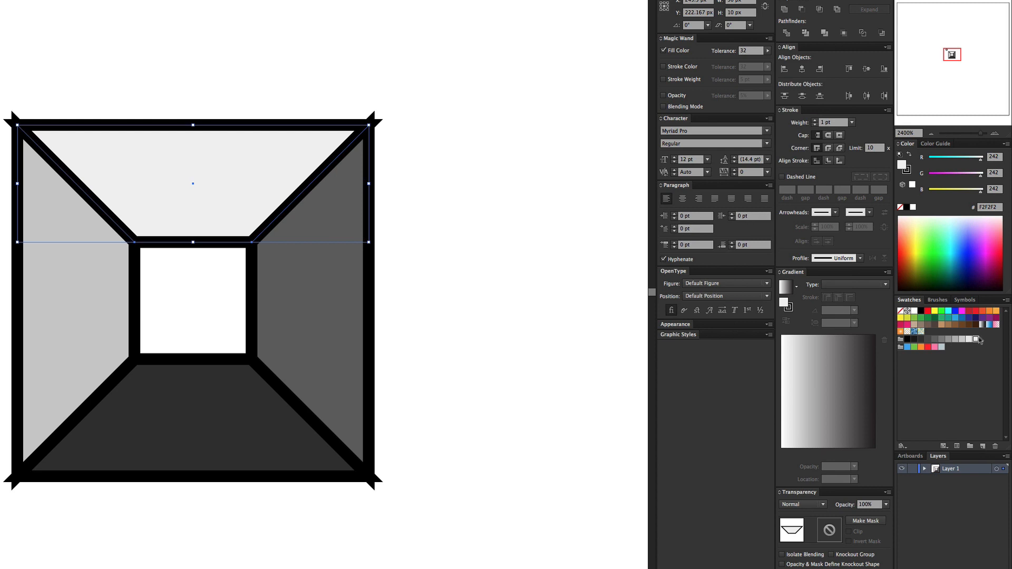
{"action": "left_click", "coordinate": [429, 208]}
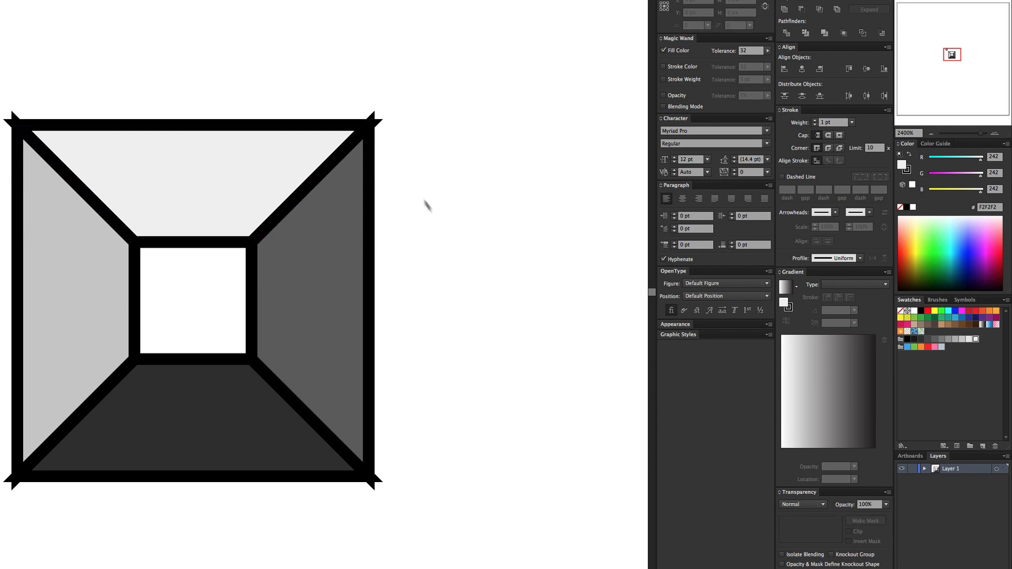
Remove the stroke from all four side trapezoids at once.
{"action": "left_click", "coordinate": [190, 200]}
{"action": "left_click", "coordinate": [79, 264], "text": "shift"}
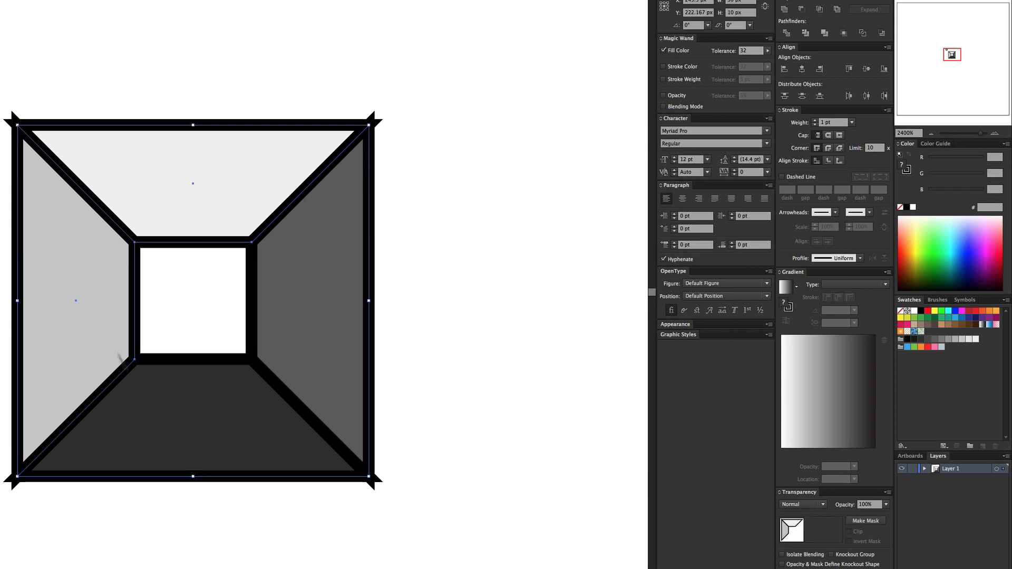
{"action": "left_click", "coordinate": [221, 393], "text": "shift"}
{"action": "left_click", "coordinate": [295, 348], "text": "shift"}
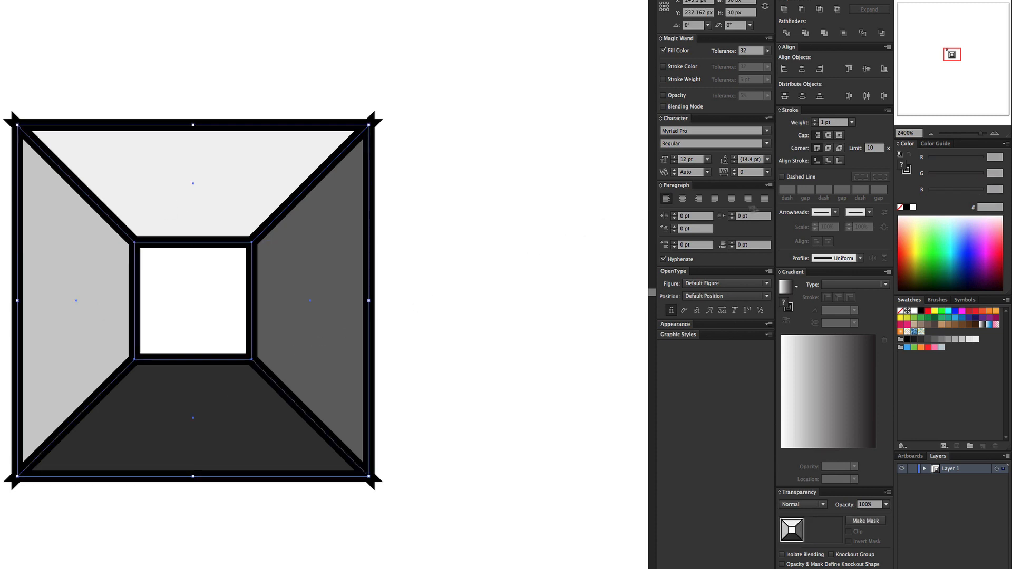
{"action": "left_click", "coordinate": [911, 173]}
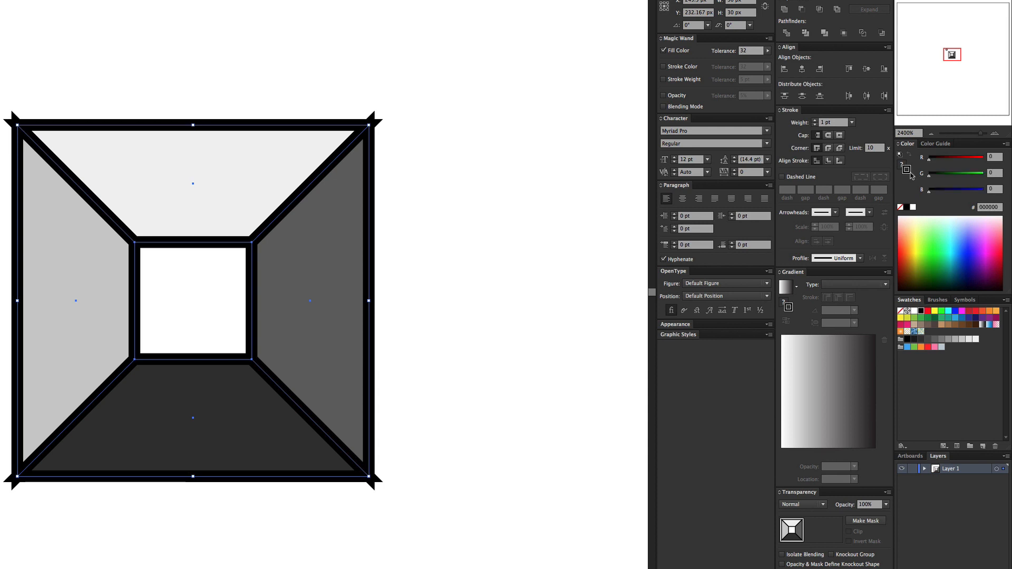
{"action": "left_click", "coordinate": [901, 208]}
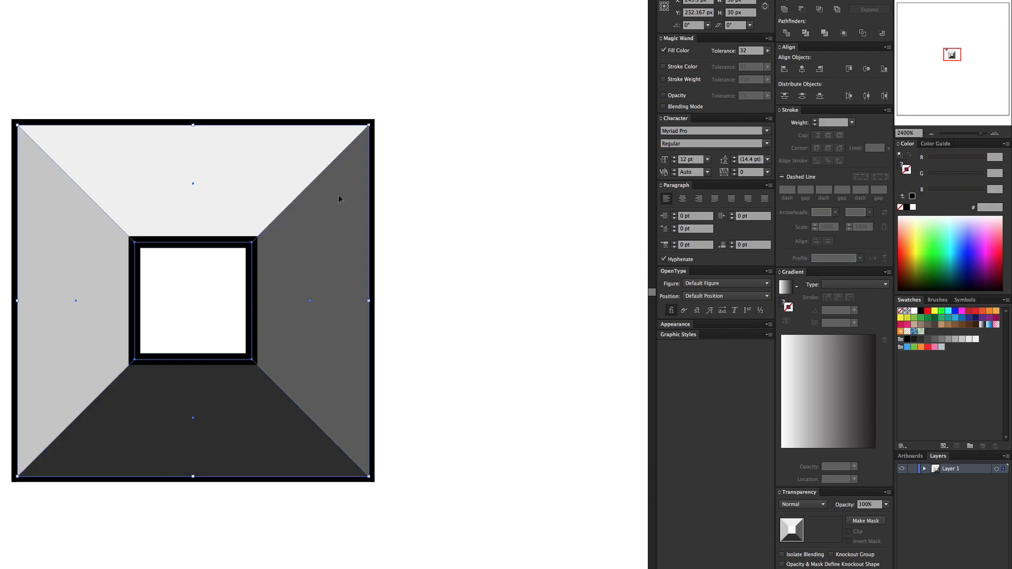
Delete the centered 10 px square from the middle of the block.
{"action": "left_click", "coordinate": [398, 173]}
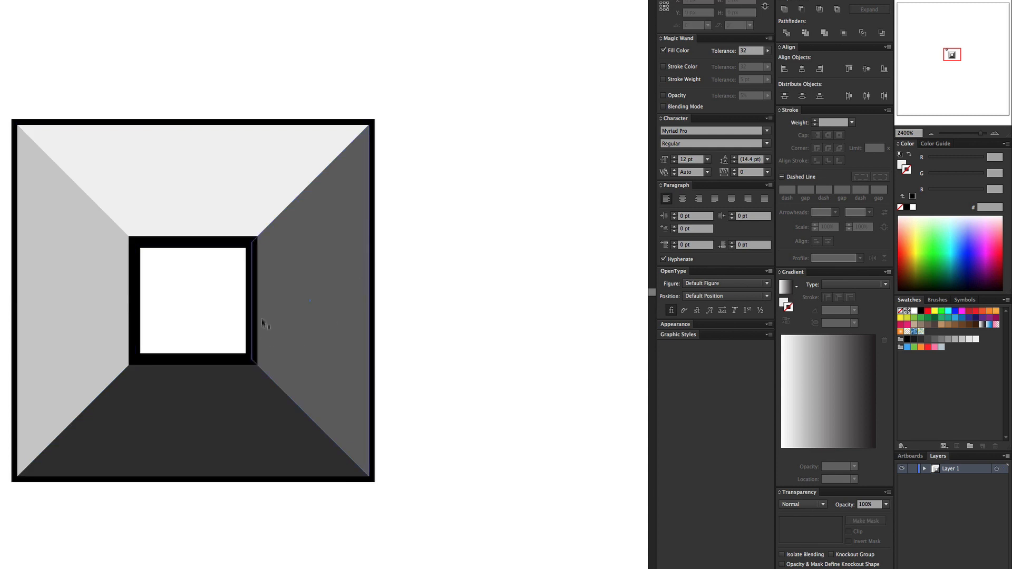
{"action": "scroll", "coordinate": [237, 245], "scroll_direction": "left", "scroll_amount": 1}
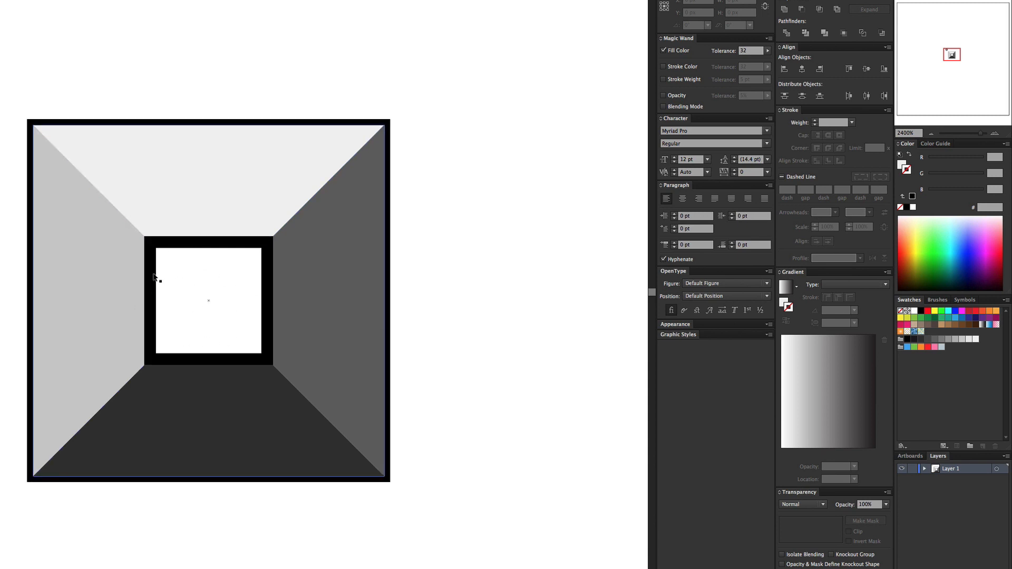
{"action": "left_click", "coordinate": [206, 290]}
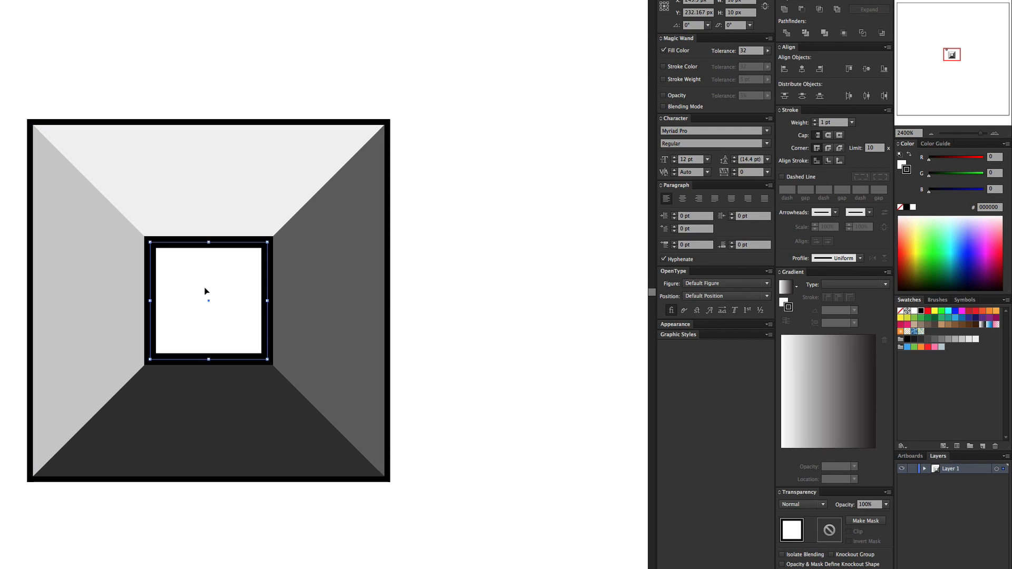
{"action": "key", "text": "Delete"}
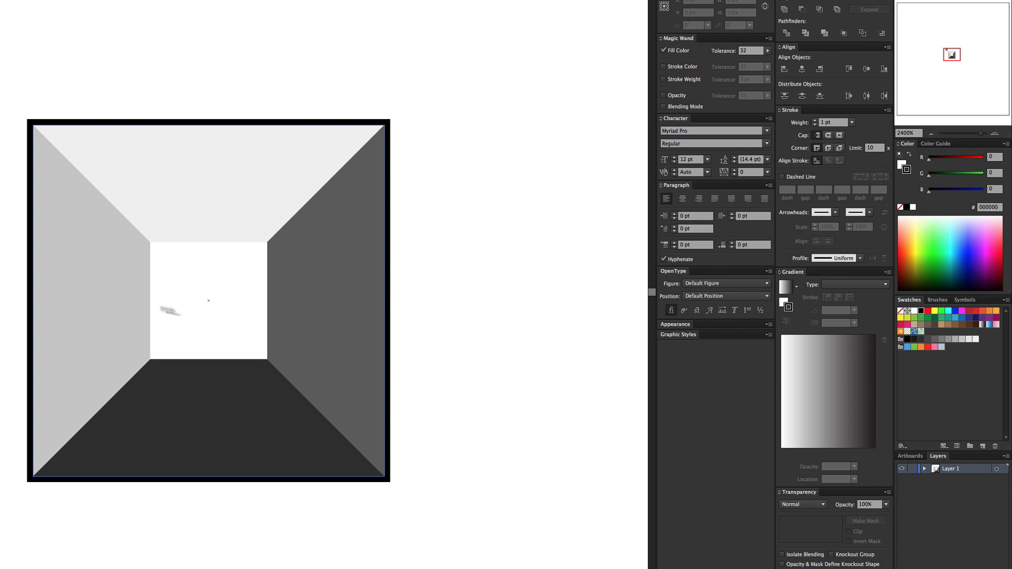
Fill the 30 px base square with blue #4192FF and align its stroke to the outside.
{"action": "left_click", "coordinate": [208, 285]}
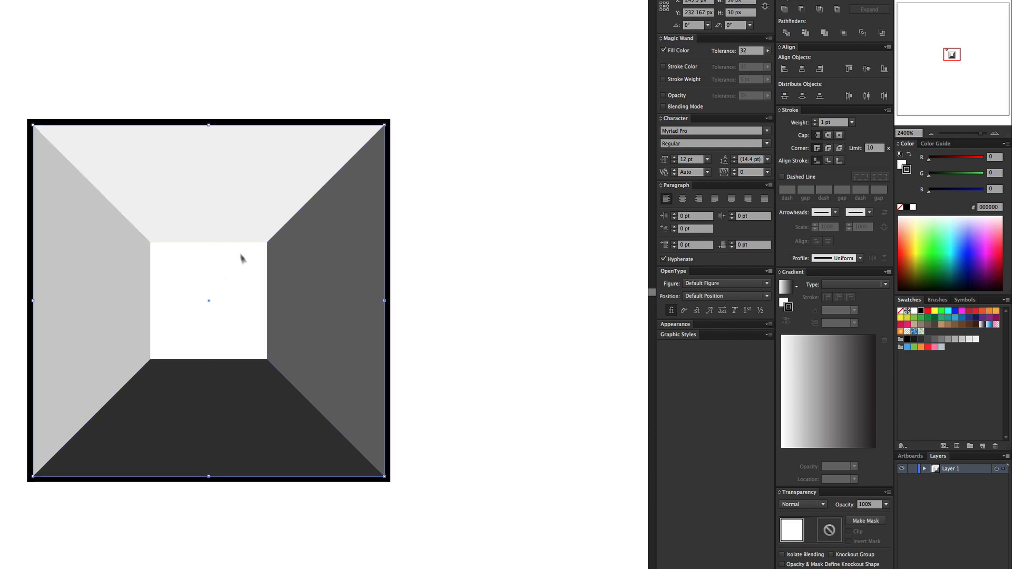
{"action": "left_click", "coordinate": [237, 89]}
{"action": "left_click", "coordinate": [211, 337]}
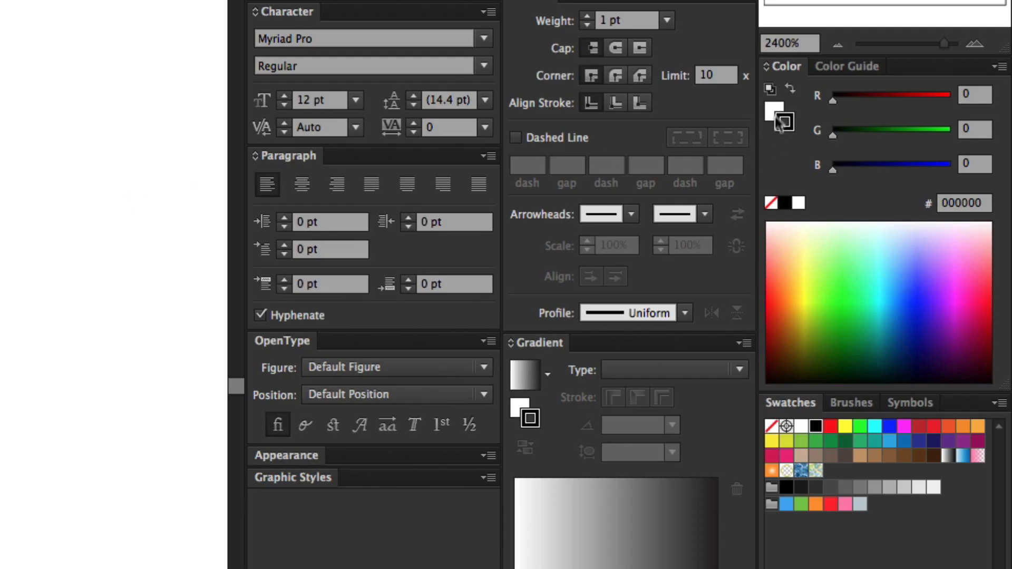
{"action": "left_click", "coordinate": [770, 104]}
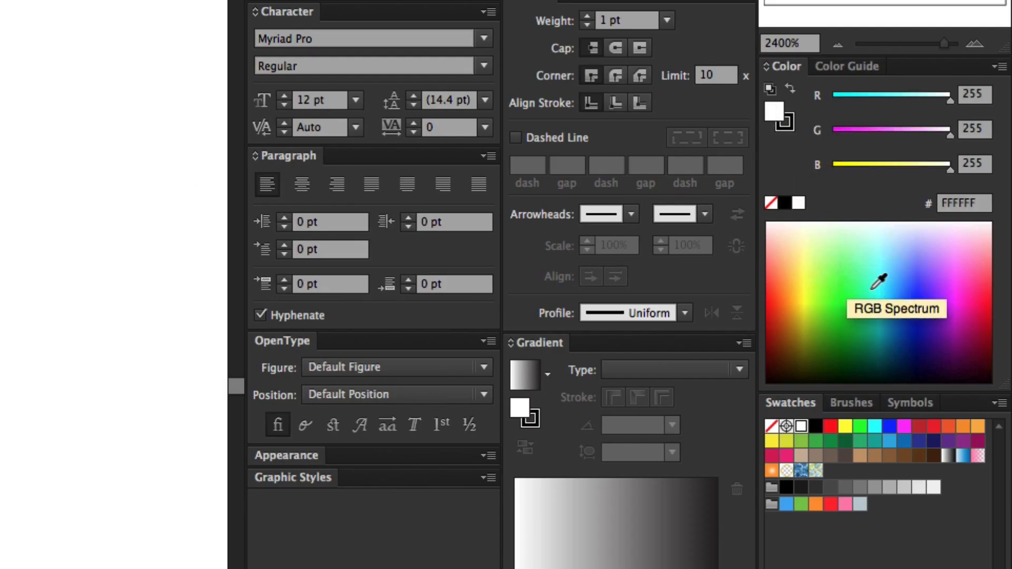
{"action": "left_click", "coordinate": [914, 281]}
{"action": "left_click_drag", "start_coordinate": [914, 281], "coordinate": [911, 267]}
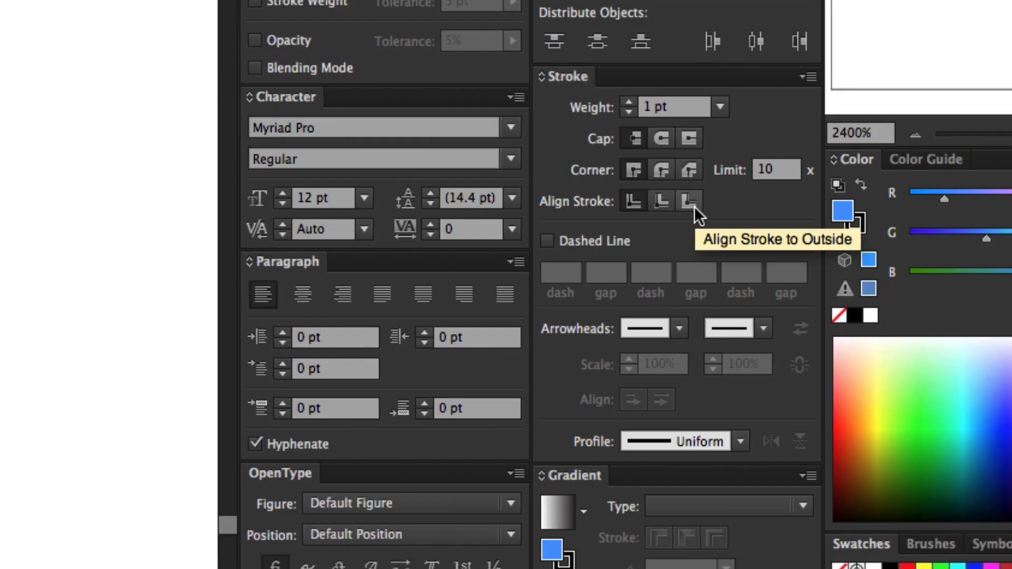
{"action": "left_click", "coordinate": [694, 206]}
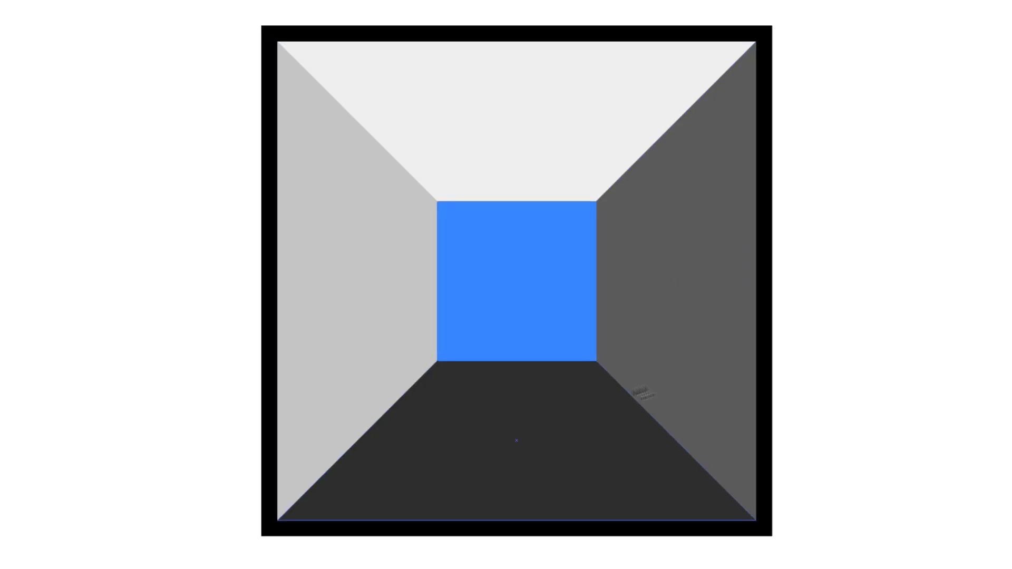
Set the blending mode of all four side trapezoids to Overlay.
{"action": "left_click", "coordinate": [466, 451]}
{"action": "left_click", "coordinate": [363, 380], "text": "shift"}
{"action": "left_click", "coordinate": [476, 117], "text": "shift"}
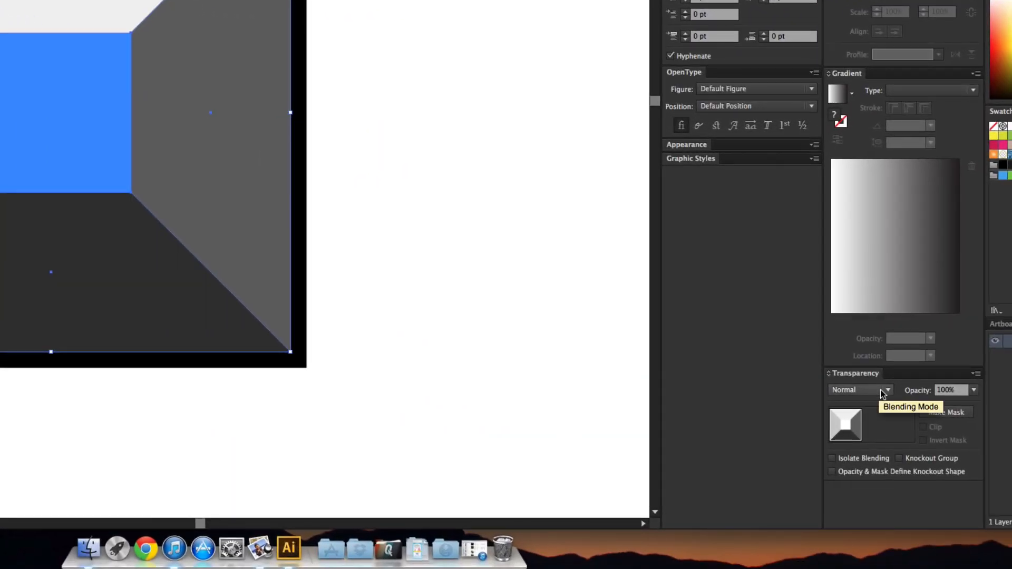
{"action": "left_click", "coordinate": [884, 395]}
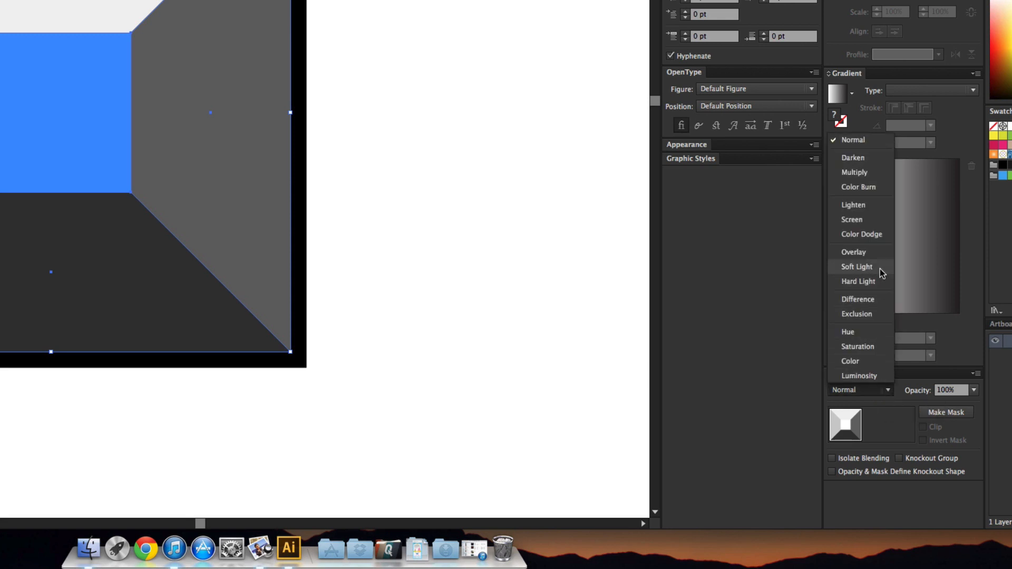
{"action": "left_click", "coordinate": [881, 254]}
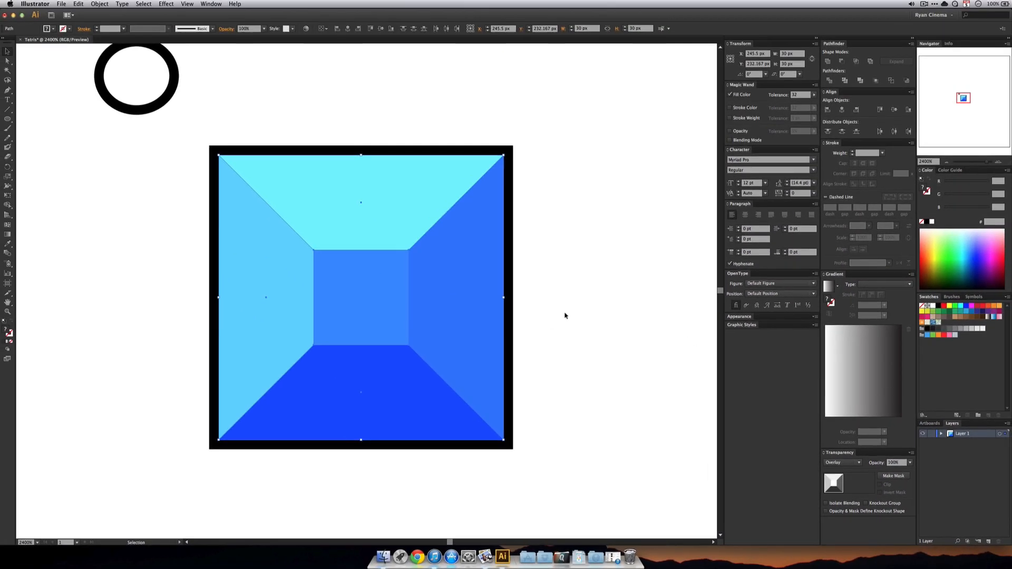
{"action": "left_click", "coordinate": [566, 316]}
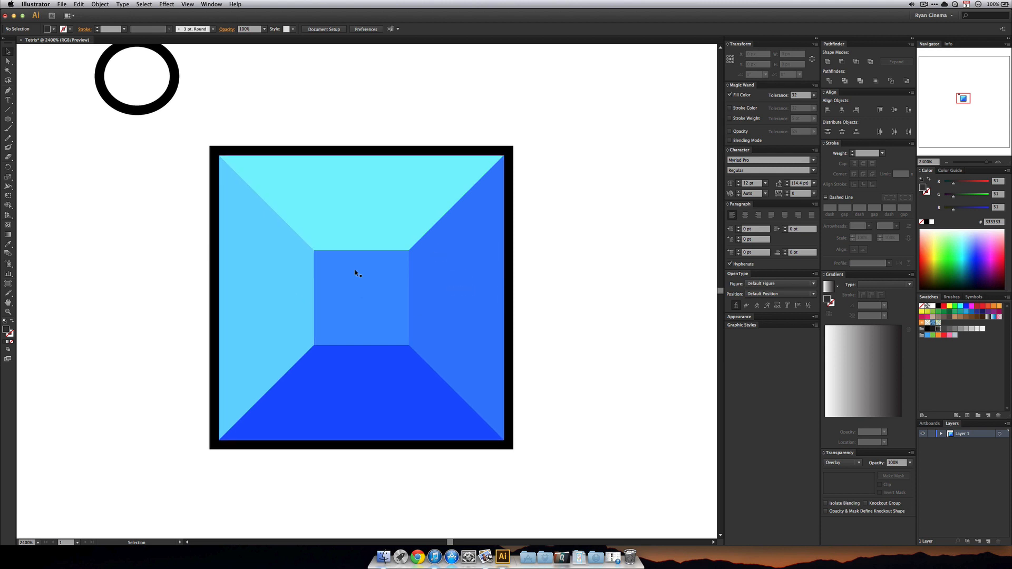
Delete the stray circle near the block's upper-left corner.
{"action": "key", "text": "super+minus"}
{"action": "key", "text": "super+minus"}
{"action": "key", "text": "super+minus"}
{"action": "key", "text": "super+minus"}
{"action": "key", "text": "super+minus"}
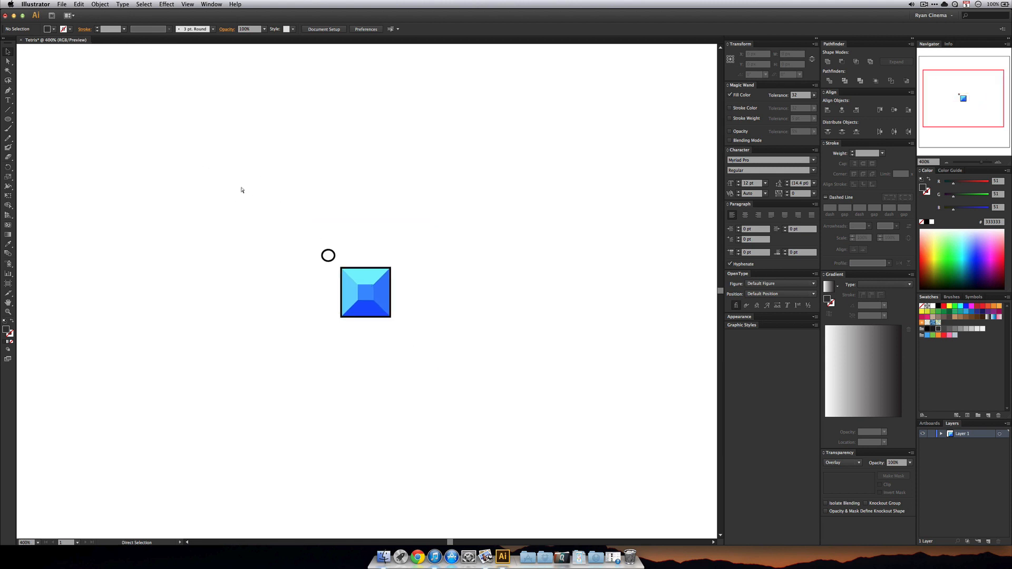
{"action": "key", "text": "v"}
{"action": "key", "text": "super+equal"}
{"action": "key", "text": "super+equal"}
{"action": "key", "text": "super+equal"}
{"action": "key", "text": "super+equal"}
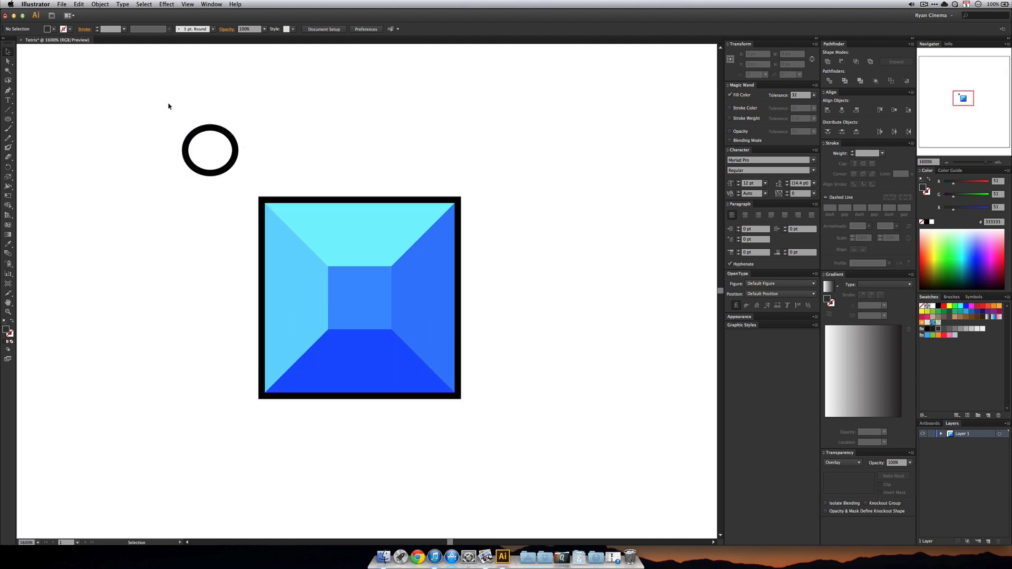
{"action": "left_click_drag", "start_coordinate": [167, 103], "coordinate": [274, 179]}
{"action": "key", "text": "Delete"}
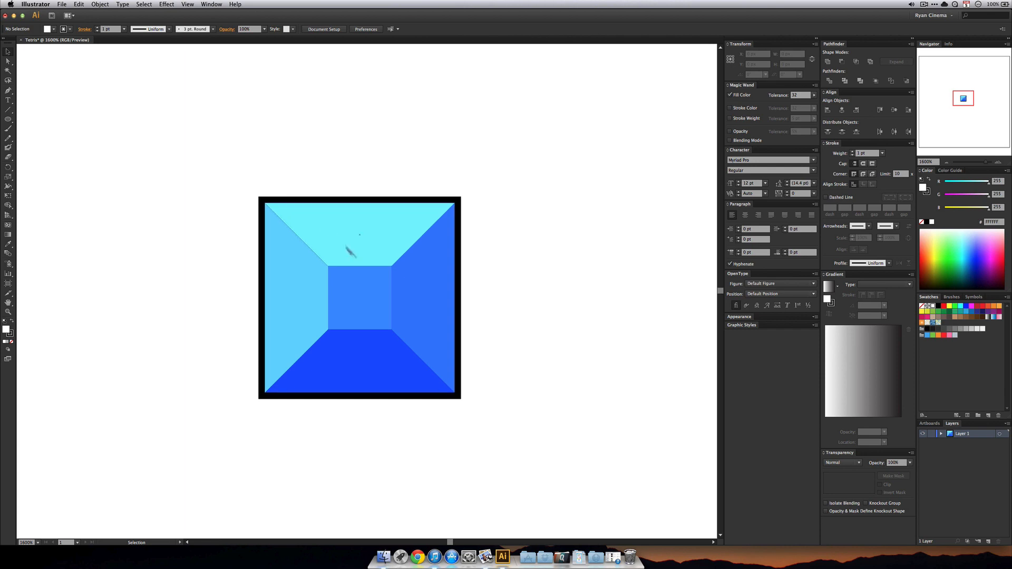
Give the blue base square's outline a bevel join at its corners.
{"action": "left_click", "coordinate": [357, 280]}
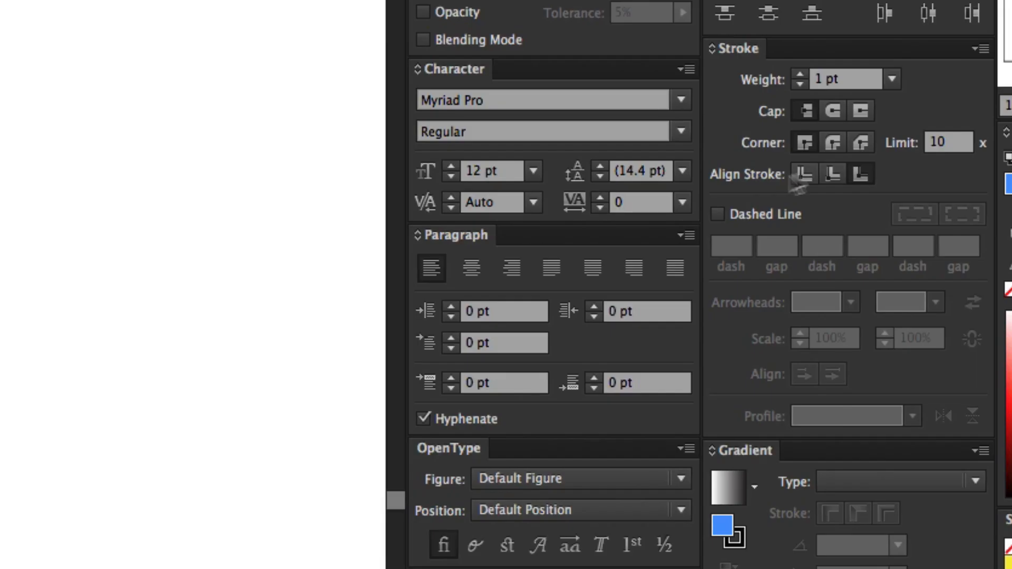
{"action": "left_click", "coordinate": [860, 142]}
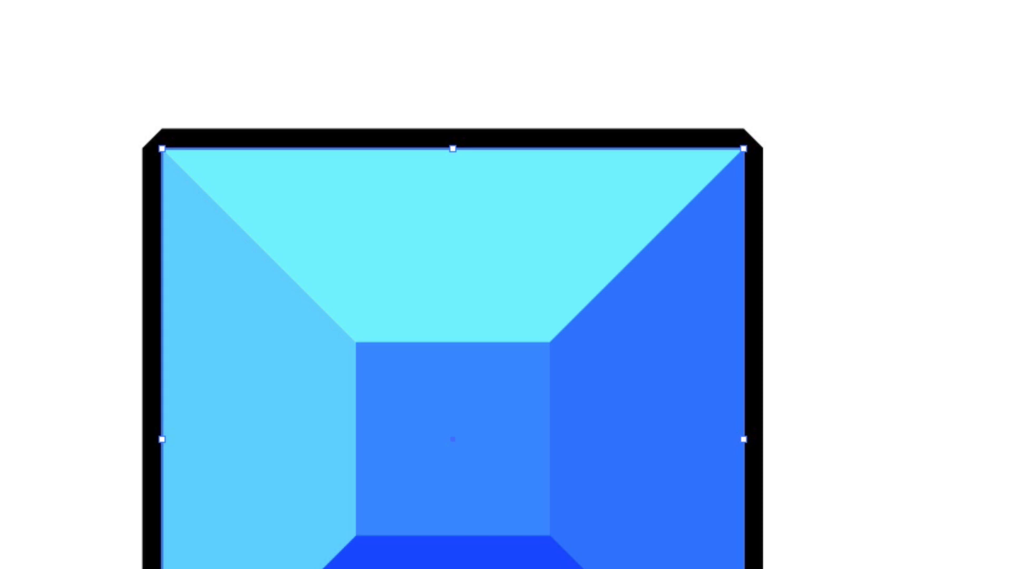
{"action": "left_click", "coordinate": [974, 264]}
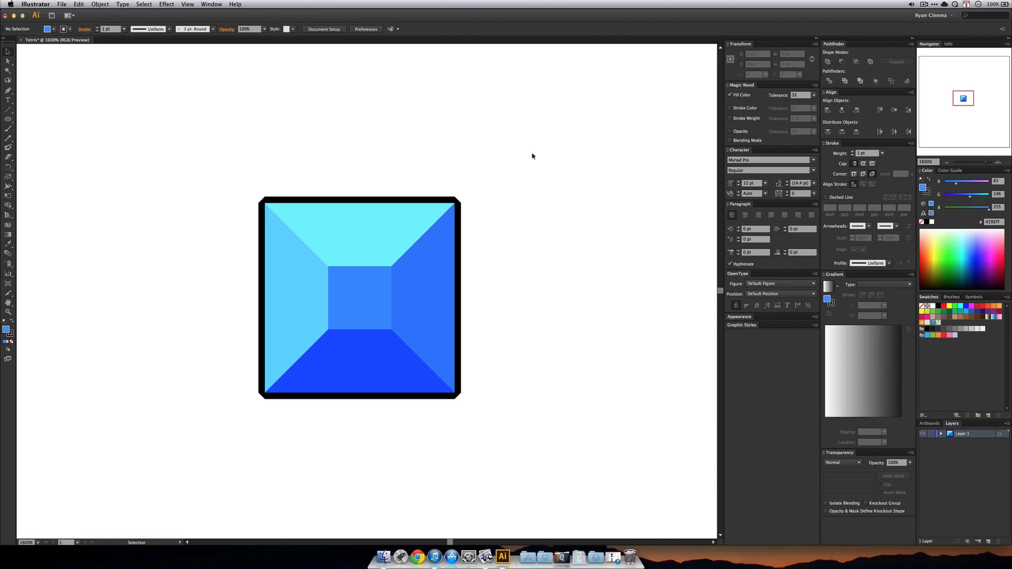
Group the base square and the four trapezoids into one block.
{"action": "left_click_drag", "start_coordinate": [533, 153], "coordinate": [174, 453]}
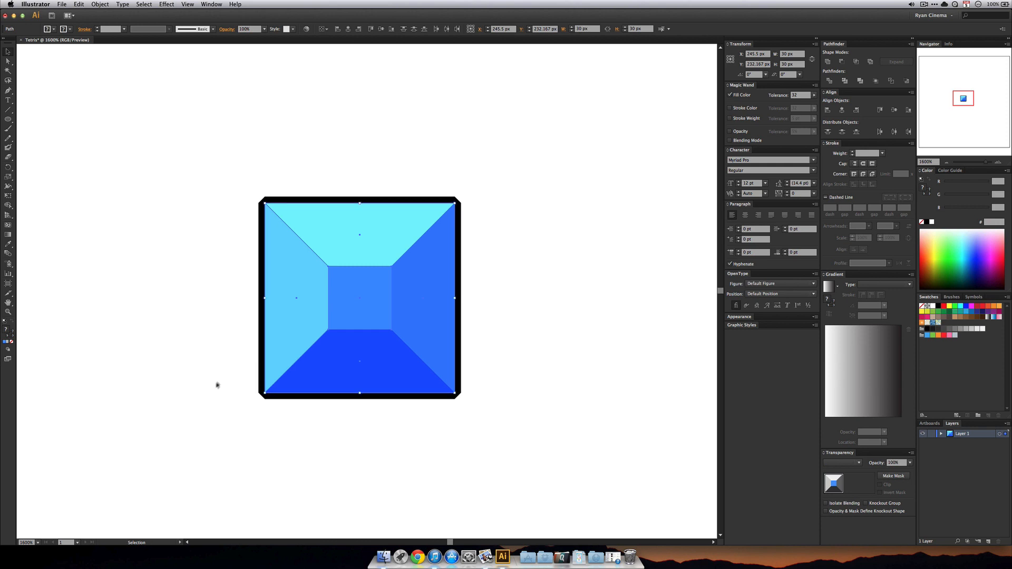
{"action": "left_click_drag", "start_coordinate": [177, 453], "coordinate": [535, 156]}
{"action": "key", "text": "super+g"}
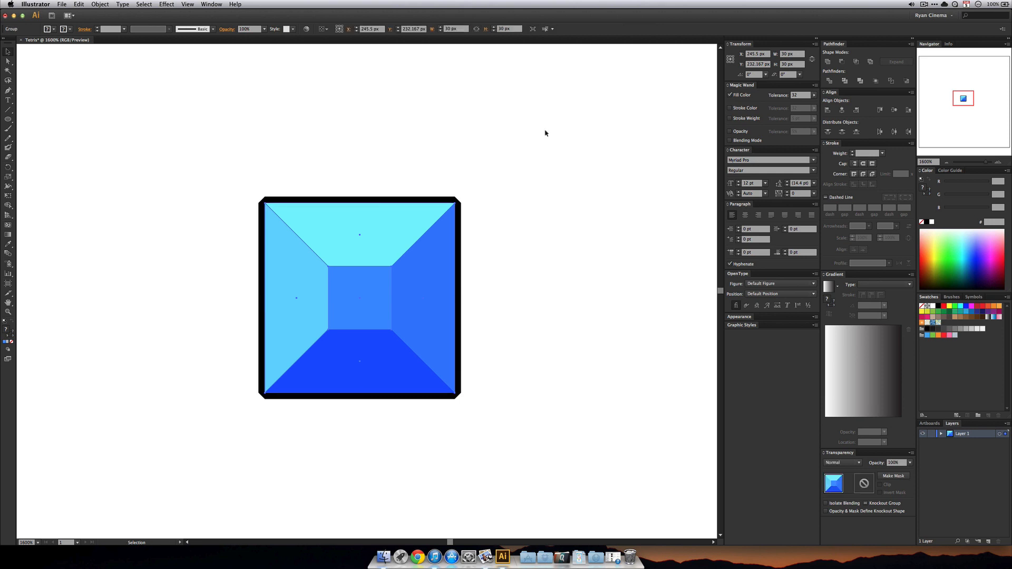
Move the grouped block left to about X 216.7 px, Y 232.3 px, making room for copies.
{"action": "left_click", "coordinate": [511, 170]}
{"action": "left_click_drag", "start_coordinate": [423, 260], "coordinate": [281, 187]}
{"action": "left_click_drag", "start_coordinate": [237, 219], "coordinate": [451, 268]}
{"action": "left_click_drag", "start_coordinate": [464, 248], "coordinate": [247, 303]}
{"action": "left_click_drag", "start_coordinate": [248, 296], "coordinate": [324, 252]}
{"action": "left_click", "coordinate": [948, 164]}
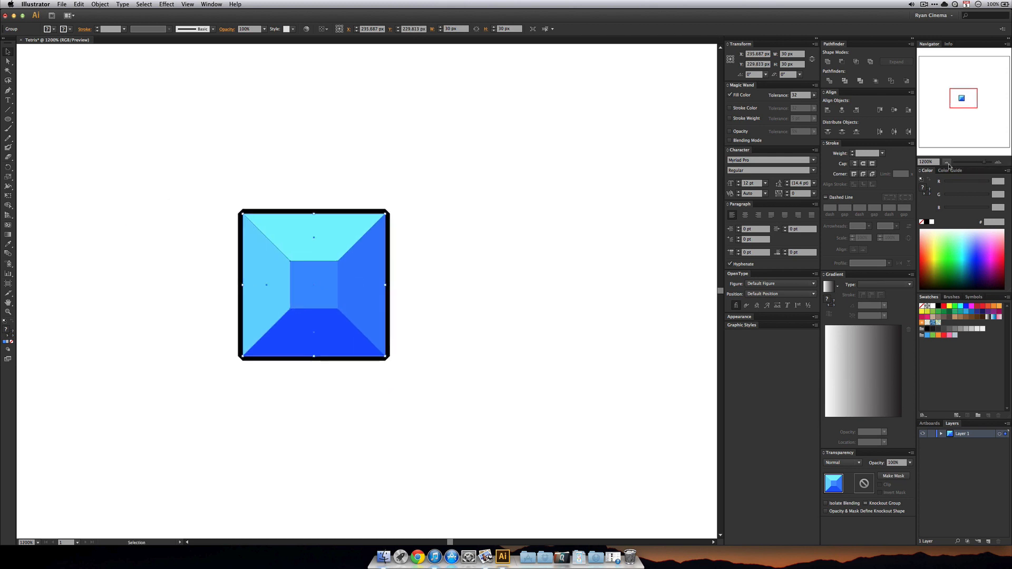
{"action": "left_click_drag", "start_coordinate": [346, 275], "coordinate": [255, 287]}
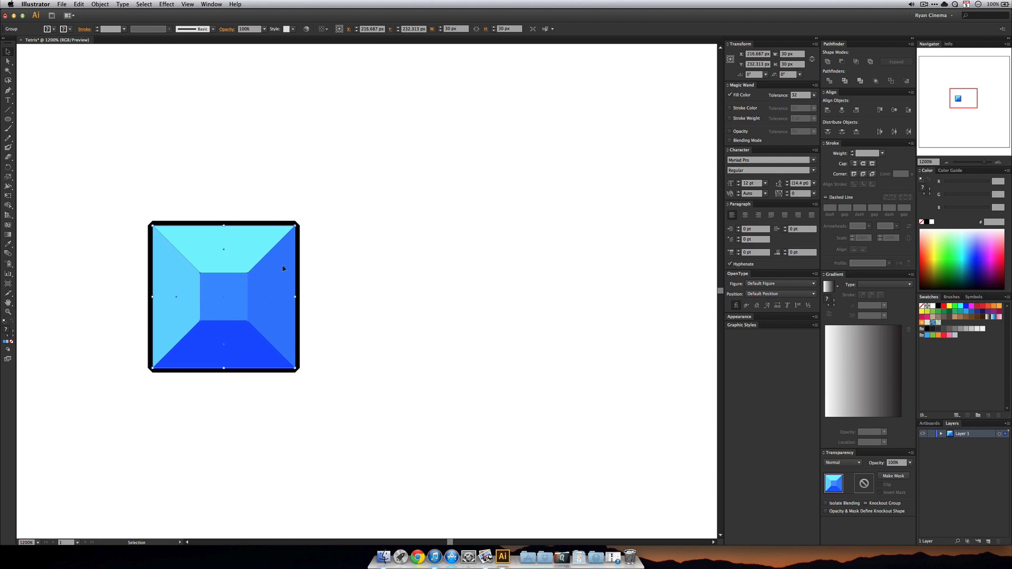
{"action": "left_click", "coordinate": [948, 163]}
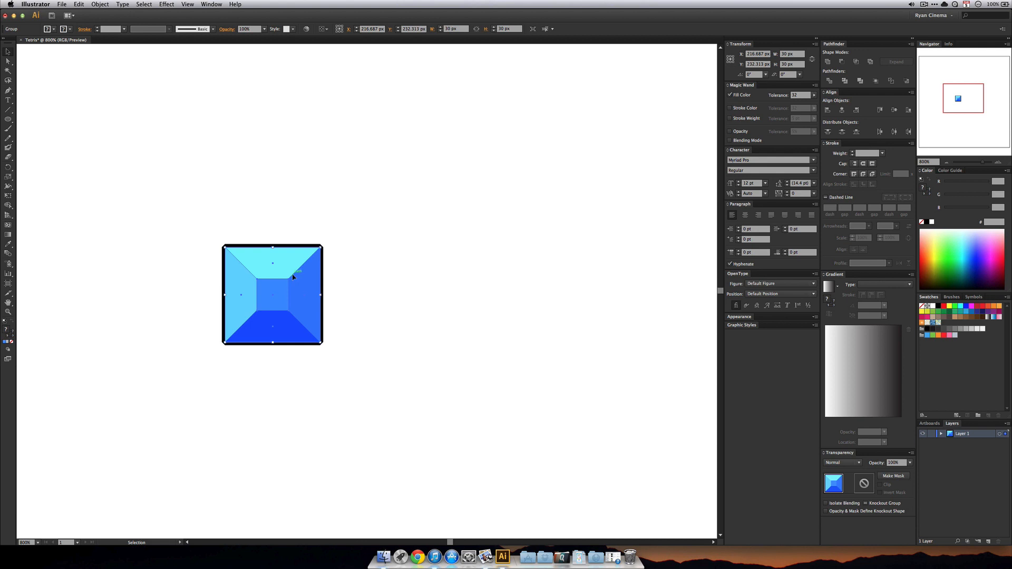
Duplicate the block to its right and nudge the copy so the two black outlines overlap.
{"action": "left_click_drag", "start_coordinate": [283, 282], "coordinate": [362, 283]}
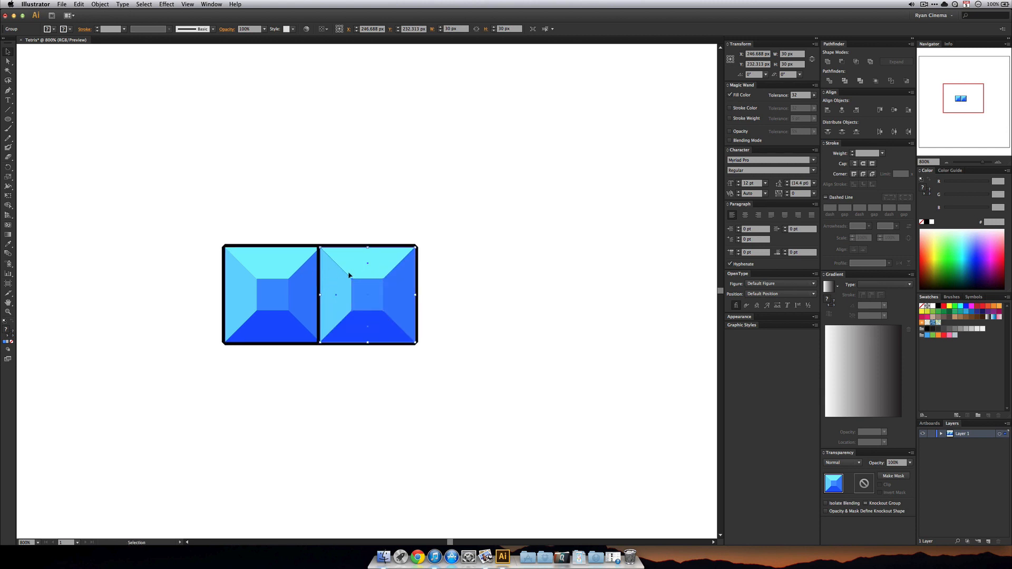
{"action": "key", "text": "Right"}
{"action": "key", "text": "Right"}
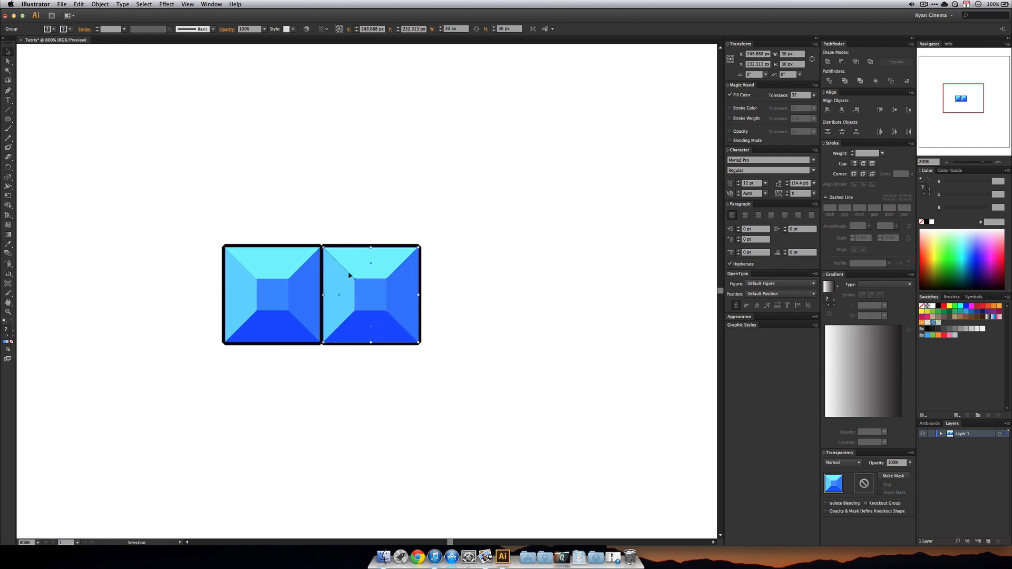
Add three more block copies, two on the right and one on the left, nudged into a continuous row of five.
{"action": "left_click_drag", "start_coordinate": [337, 295], "coordinate": [469, 294]}
{"action": "key", "text": "Right"}
{"action": "left_click_drag", "start_coordinate": [559, 295], "coordinate": [167, 298]}
{"action": "key", "text": "Right"}
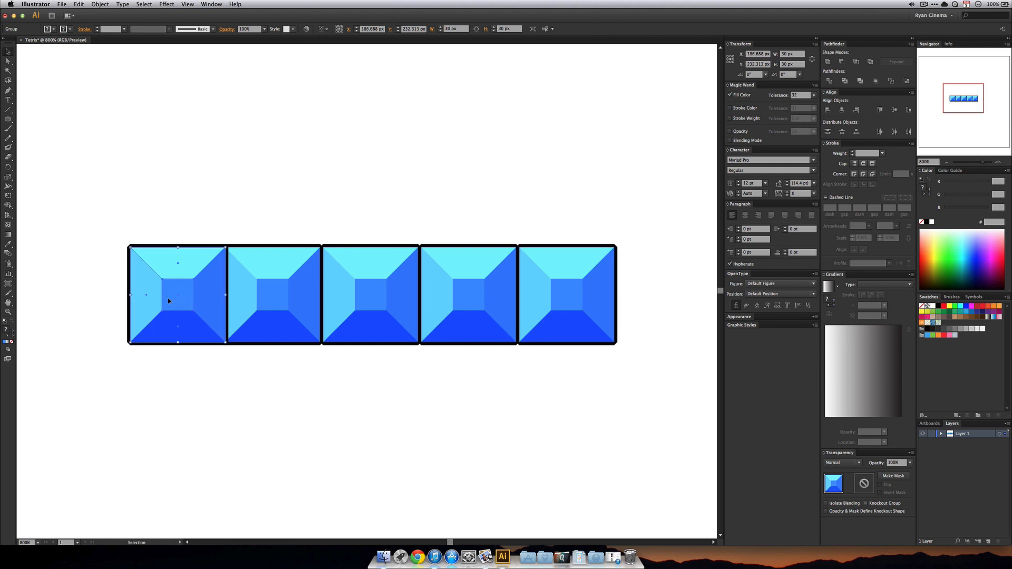
{"action": "key", "text": "Left"}
Copy the entire five-block row straight down to about Y 310.6 px, leaving a gap below the original row.
{"action": "scroll", "coordinate": [188, 386], "scroll_direction": "down", "scroll_amount": 5}
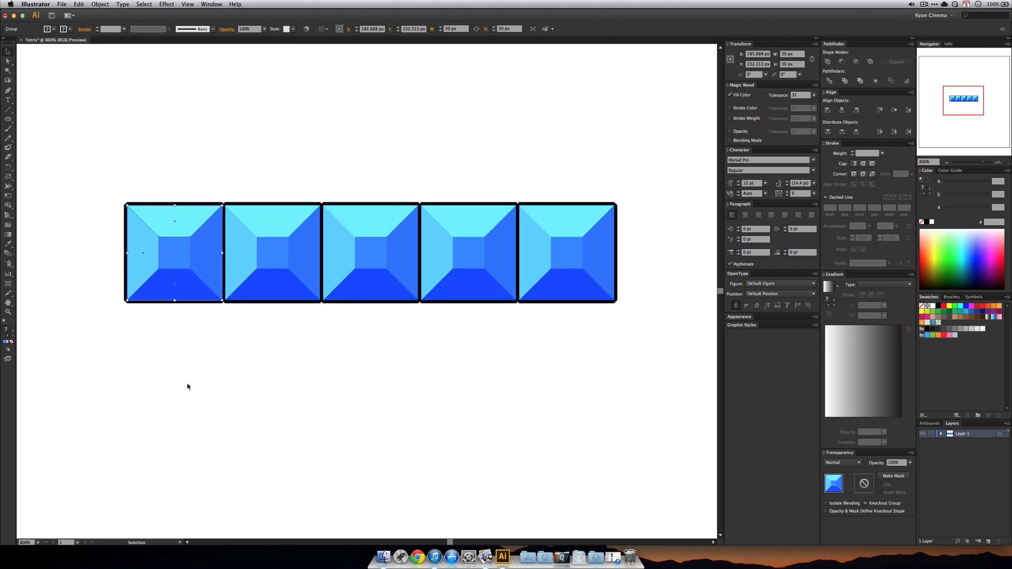
{"action": "scroll", "coordinate": [206, 349], "scroll_direction": "down", "scroll_amount": 1}
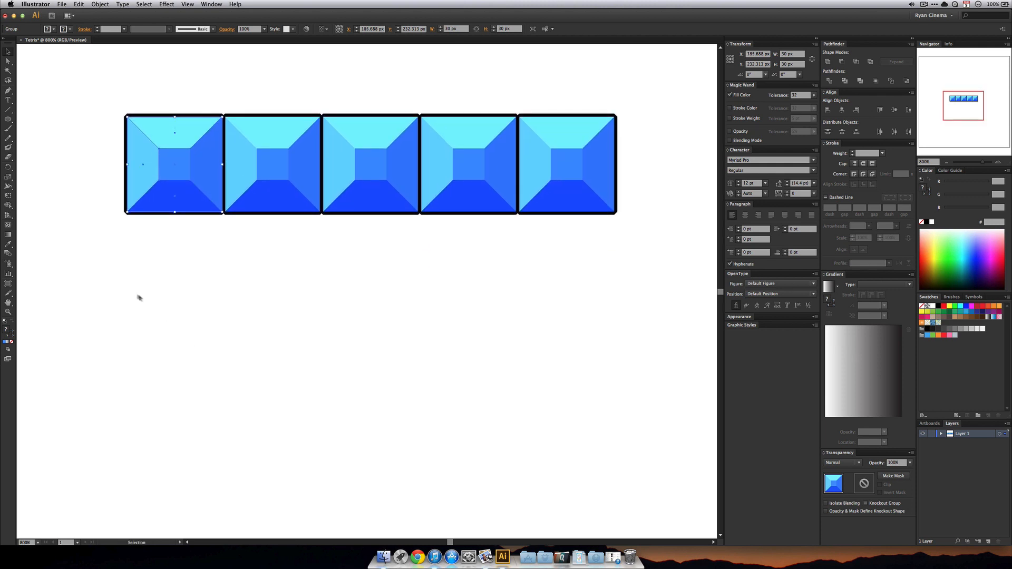
{"action": "left_click_drag", "start_coordinate": [117, 289], "coordinate": [499, 117]}
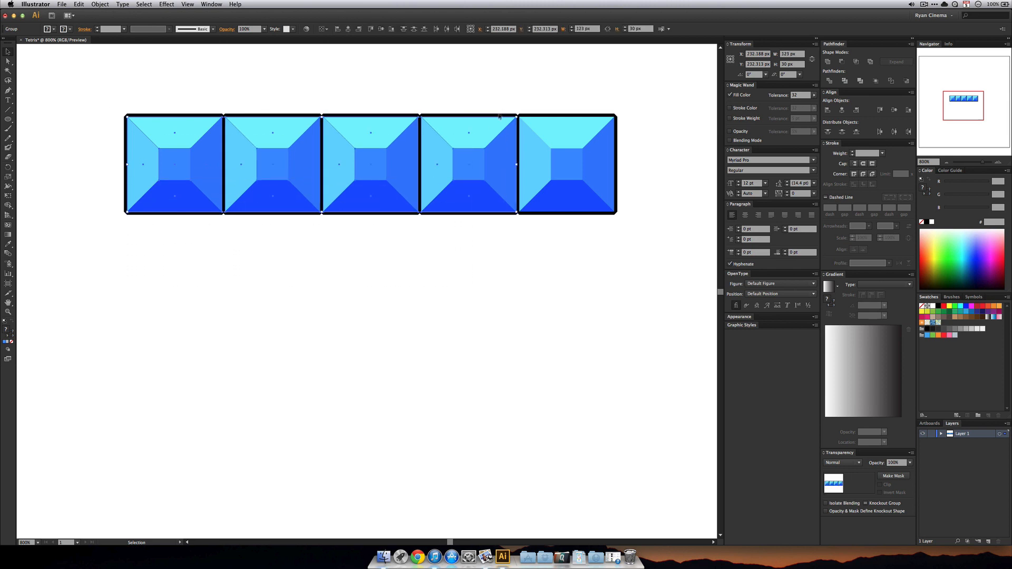
{"action": "left_click_drag", "start_coordinate": [77, 99], "coordinate": [666, 259]}
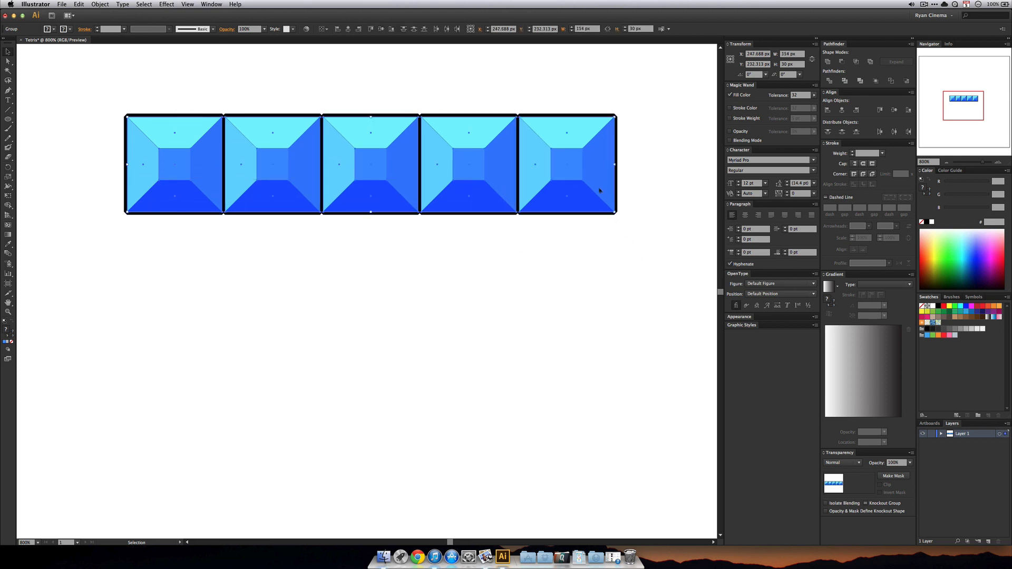
{"action": "left_click_drag", "start_coordinate": [585, 172], "coordinate": [585, 359]}
{"action": "scroll", "coordinate": [585, 366], "scroll_direction": "down", "scroll_amount": 2}
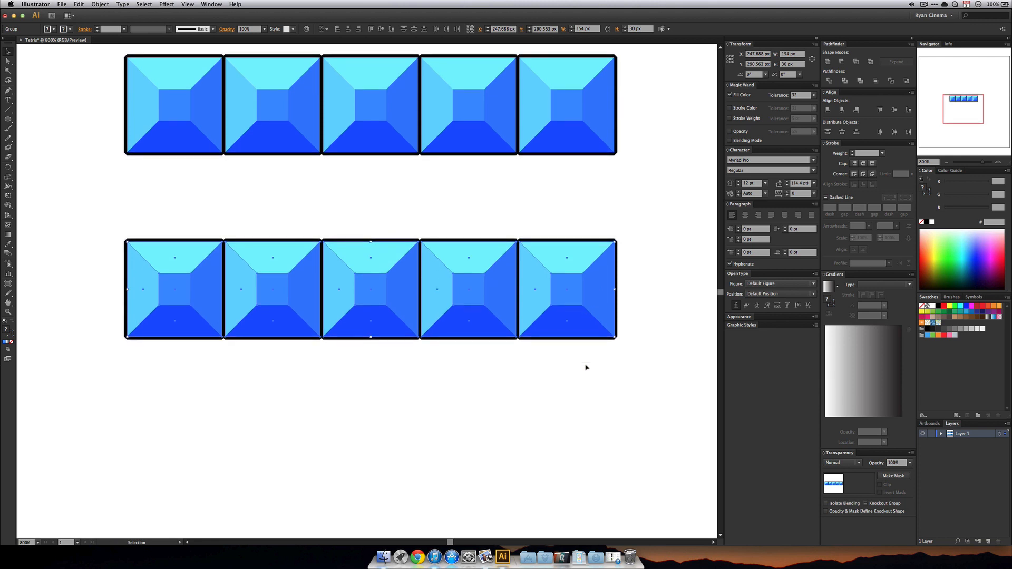
{"action": "key", "text": "shift+Down"}
{"action": "key", "text": "super+minus"}
{"action": "key", "text": "super+minus"}
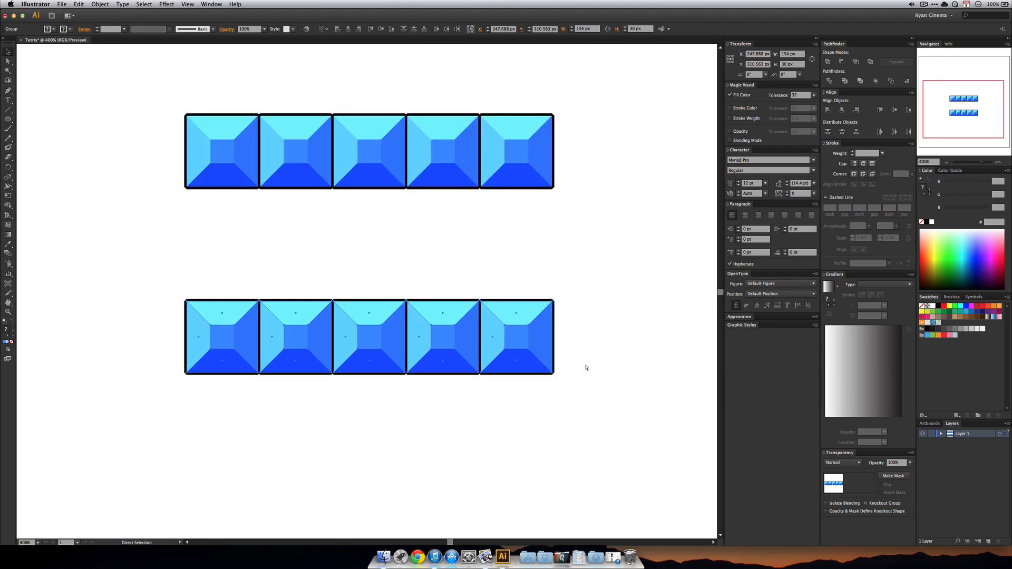
Duplicate the five-block rows to make a third row below and a second column of three rows alongside.
{"action": "left_click_drag", "start_coordinate": [442, 316], "coordinate": [442, 429]}
{"action": "left_click", "coordinate": [463, 417]}
{"action": "left_click_drag", "start_coordinate": [495, 381], "coordinate": [256, 467]}
{"action": "left_click_drag", "start_coordinate": [224, 494], "coordinate": [451, 205]}
{"action": "left_click_drag", "start_coordinate": [443, 221], "coordinate": [496, 211]}
{"action": "left_click", "coordinate": [424, 180]}
{"action": "scroll", "coordinate": [427, 180], "scroll_direction": "left", "scroll_amount": 4}
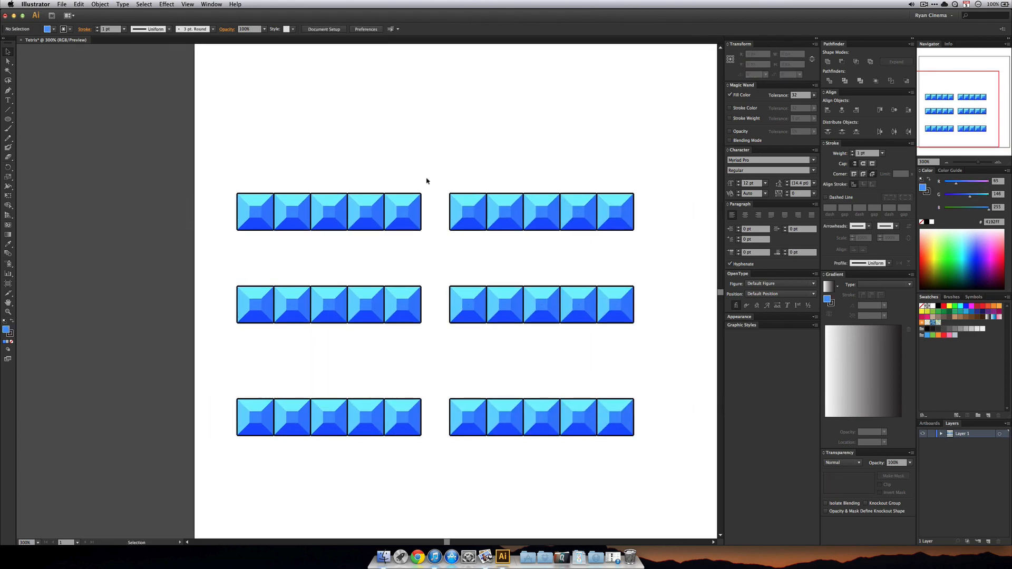
{"action": "key", "text": "super+equal"}
{"action": "key", "text": "super+equal"}
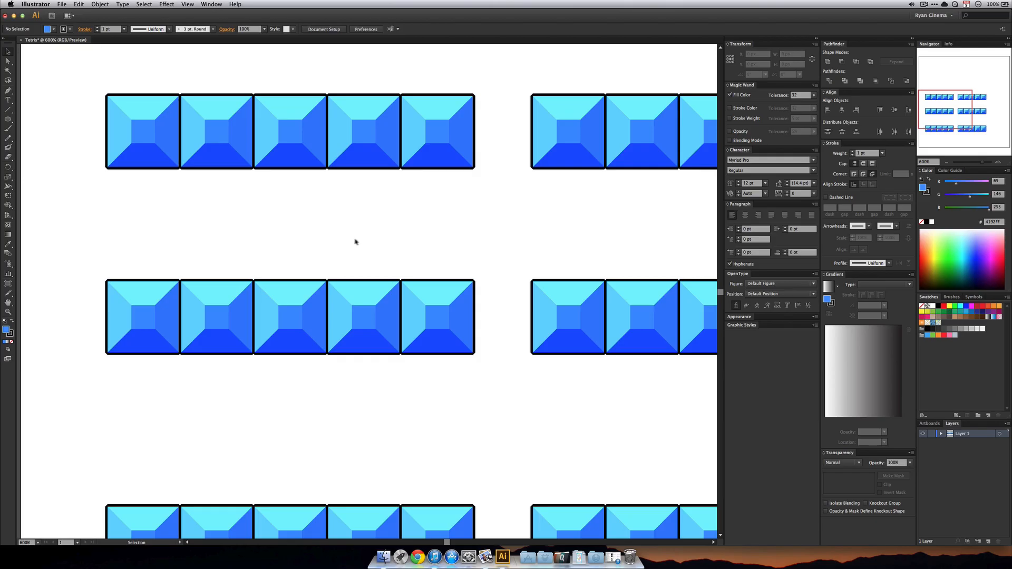
Move the second and third blocks of the middle-left row beneath its last two blocks to form a two-by-two square.
{"action": "left_click_drag", "start_coordinate": [300, 245], "coordinate": [217, 283]}
{"action": "left_click_drag", "start_coordinate": [296, 289], "coordinate": [438, 372]}
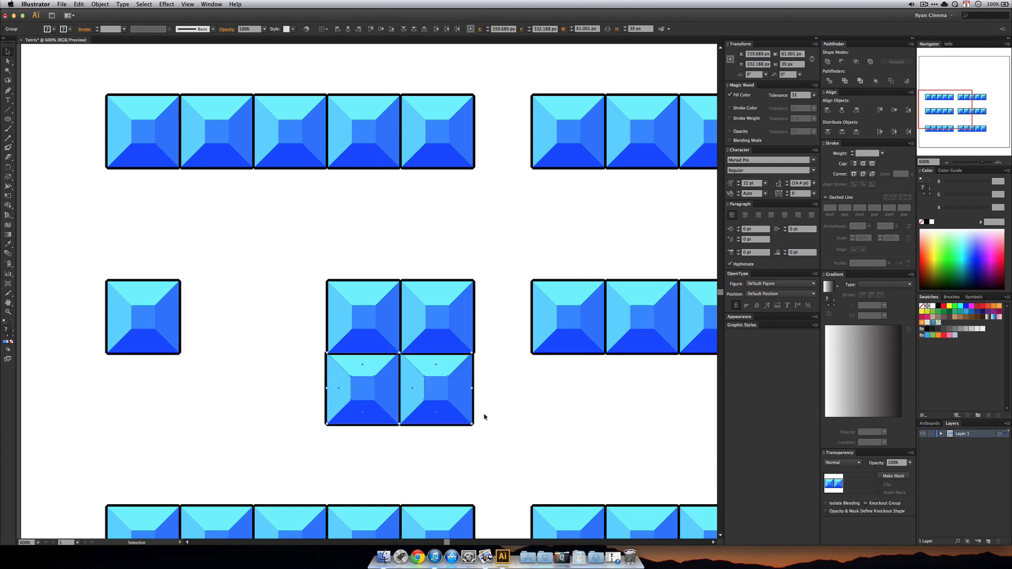
{"action": "key", "text": "Right"}
{"action": "key", "text": "Down"}
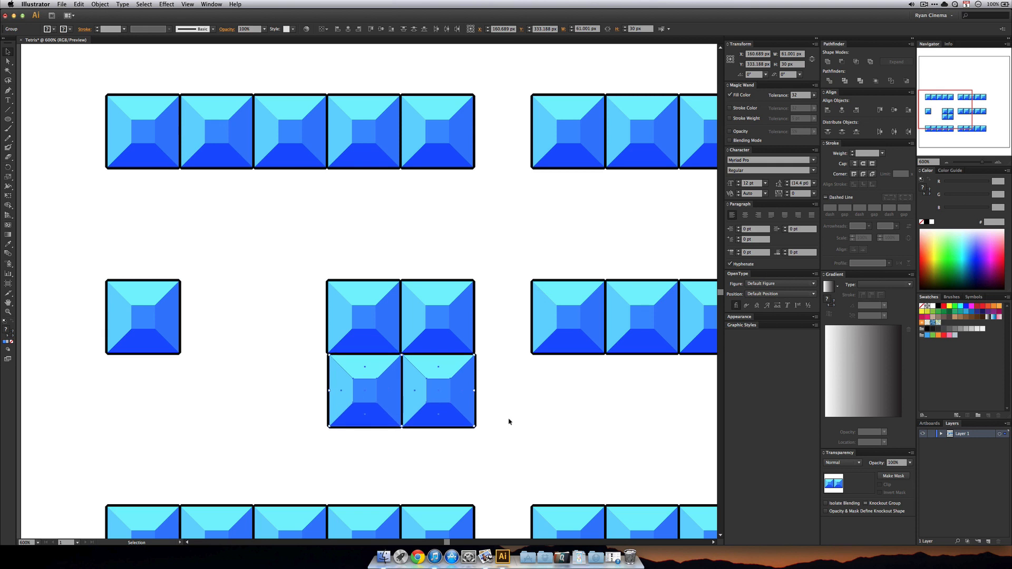
{"action": "key", "text": "Right"}
{"action": "key", "text": "Left"}
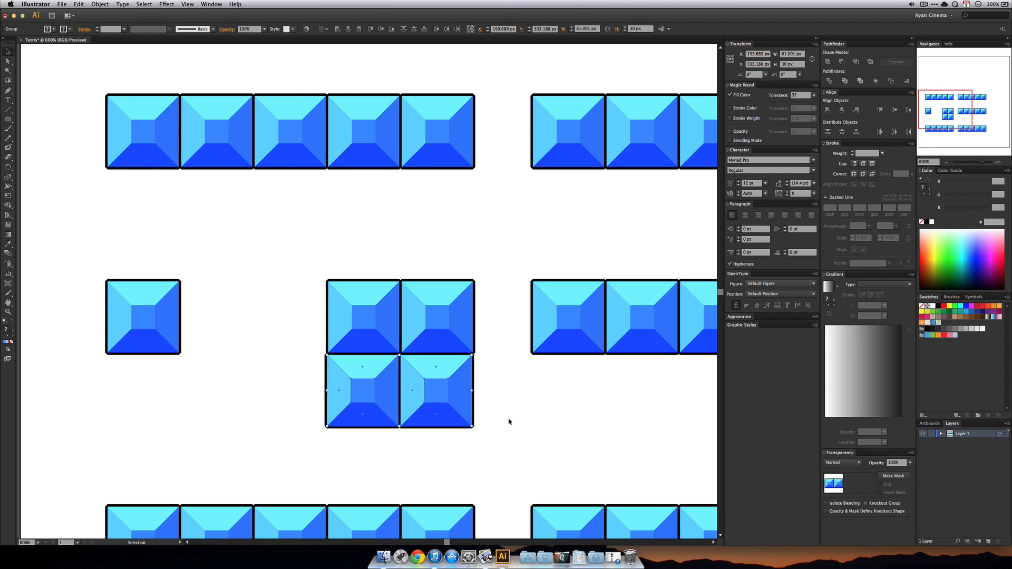
{"action": "key", "text": "Right"}
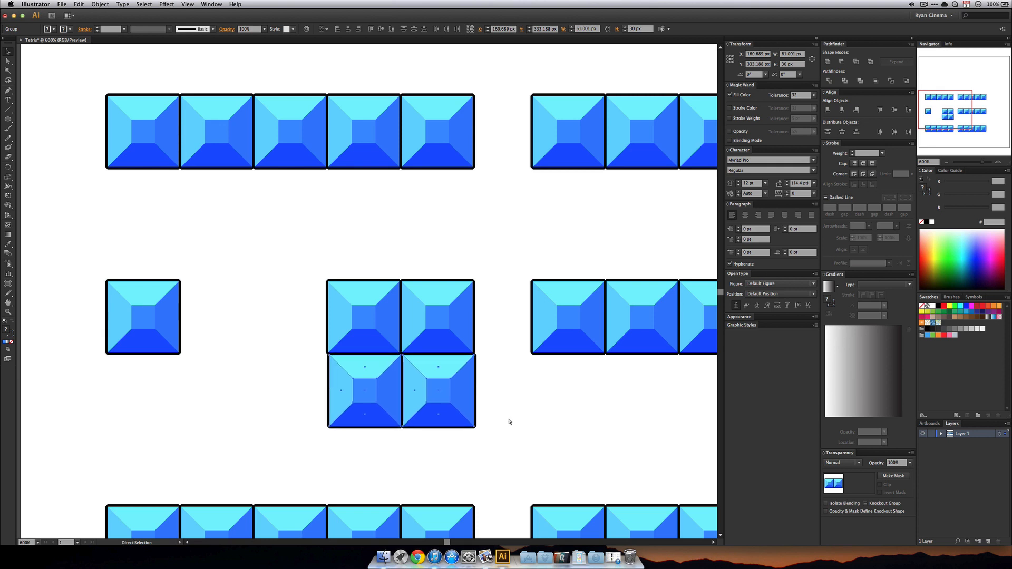
Fine-adjust the square's lower pair horizontally so its black outlines line up with the upper pair.
{"action": "key", "text": "super+equal"}
{"action": "key", "text": "super+equal"}
{"action": "scroll", "coordinate": [510, 422], "scroll_direction": "down", "scroll_amount": 5}
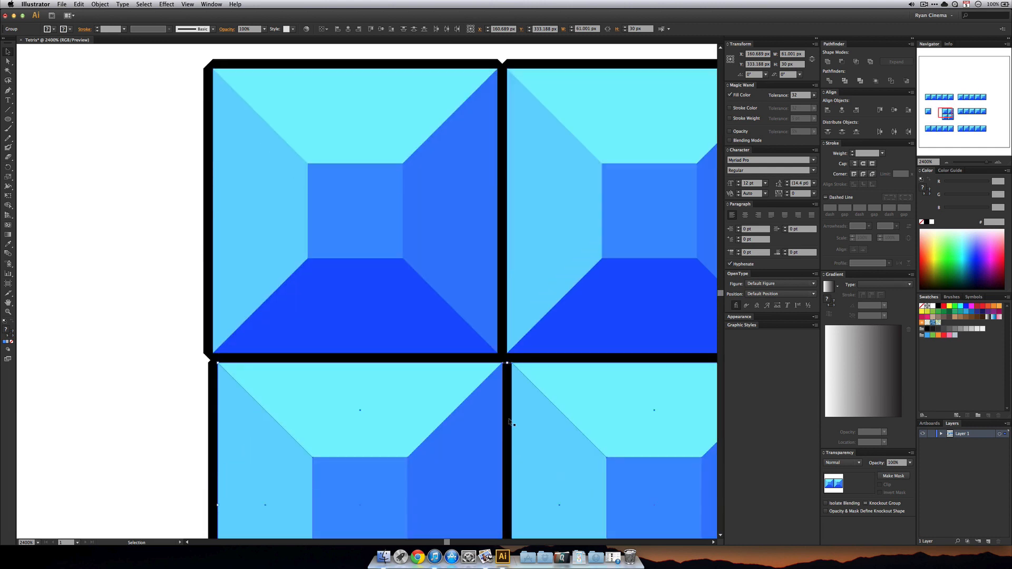
{"action": "left_click_drag", "start_coordinate": [385, 405], "coordinate": [380, 406]}
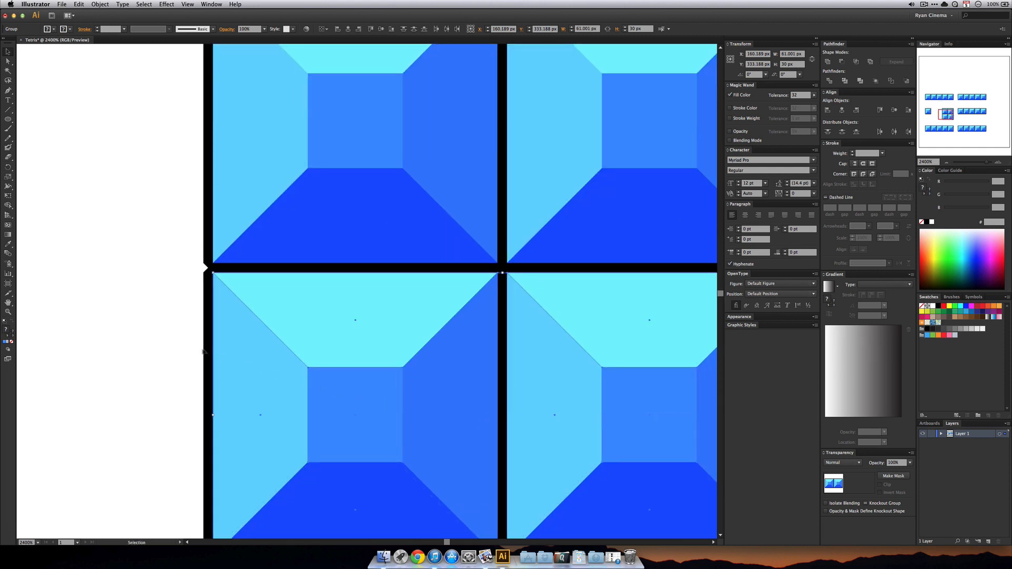
{"action": "left_click", "coordinate": [177, 350]}
{"action": "key", "text": "super+minus"}
{"action": "key", "text": "super+minus"}
{"action": "key", "text": "super+minus"}
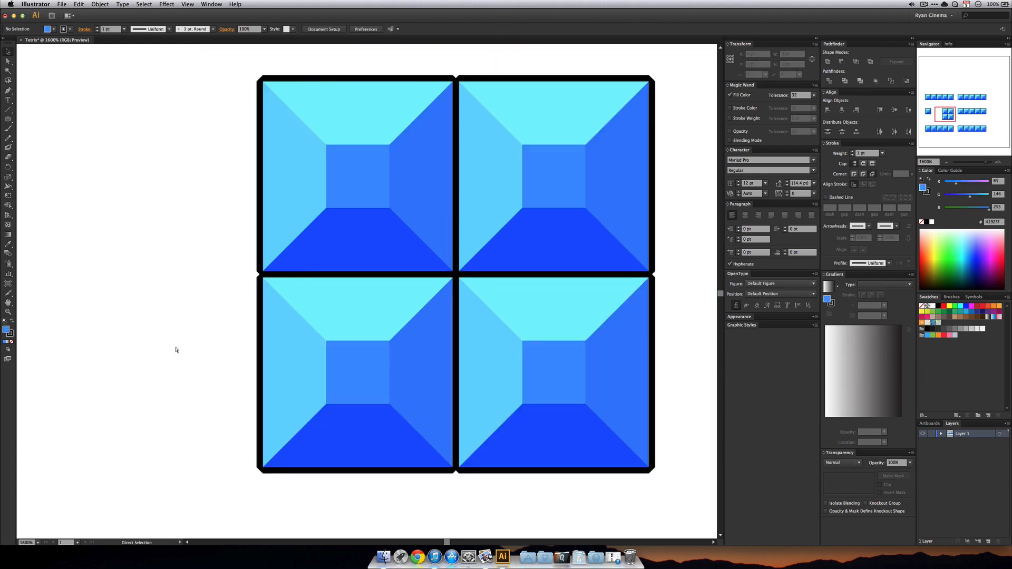
{"action": "key", "text": "super+minus"}
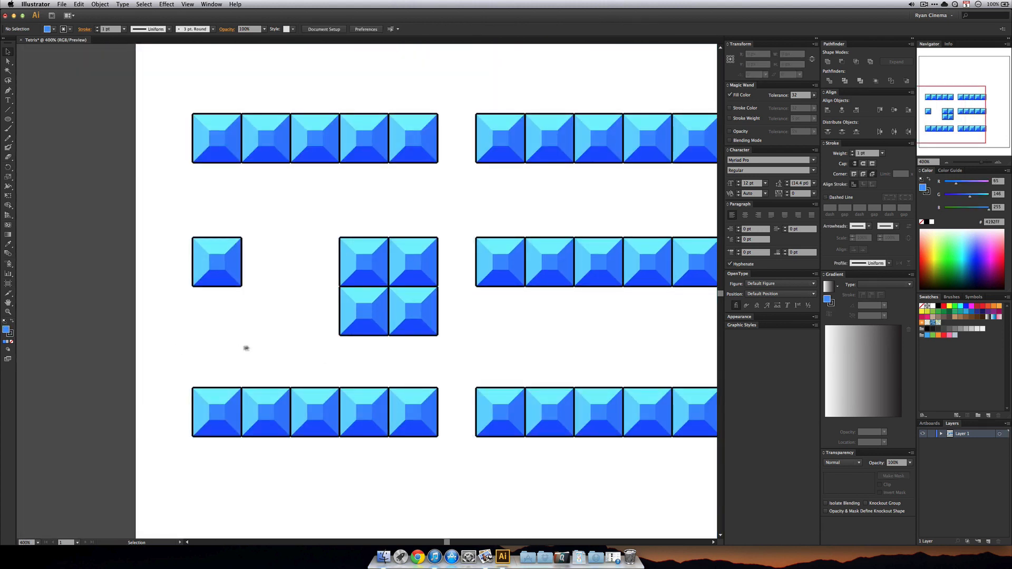
Delete the leftover single block to the left of the two-by-two square.
{"action": "scroll", "coordinate": [247, 348], "scroll_direction": "right", "scroll_amount": 3}
{"action": "left_click_drag", "start_coordinate": [212, 229], "coordinate": [141, 310]}
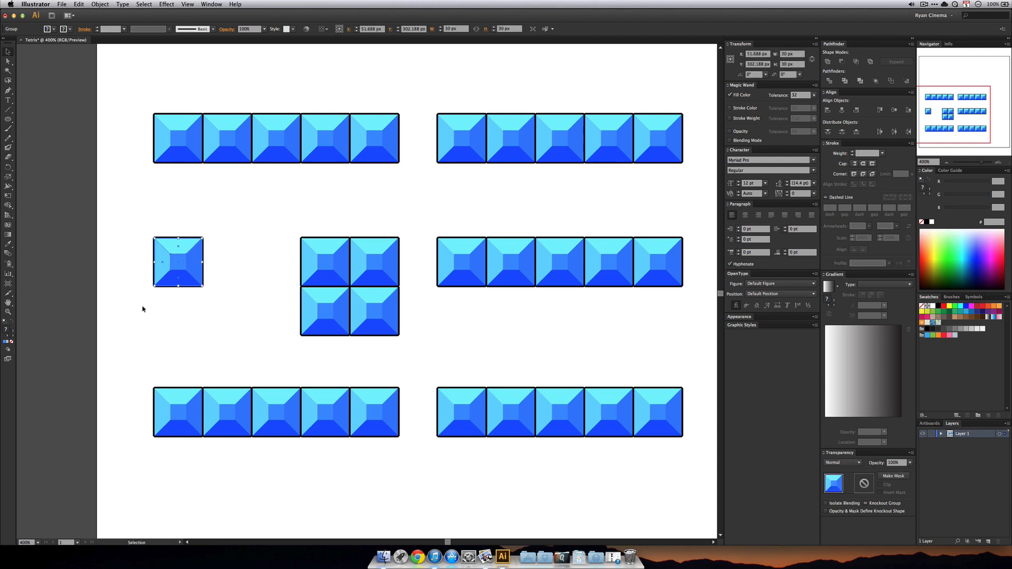
{"action": "key", "text": "BackSpace"}
Reduce the upper-right row to four blocks and place two blocks on top of its second and third blocks.
{"action": "scroll", "coordinate": [232, 309], "scroll_direction": "right", "scroll_amount": 6}
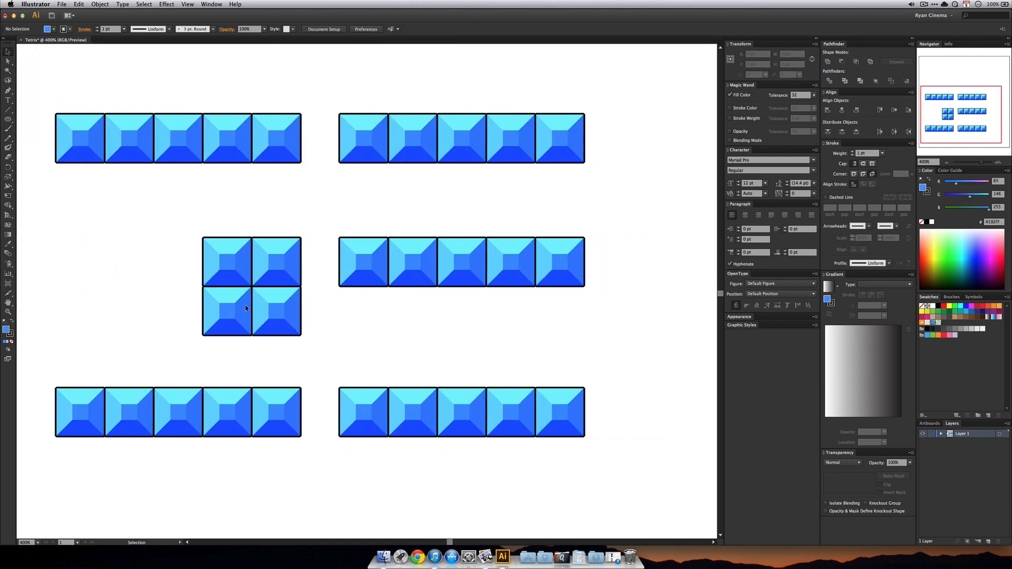
{"action": "scroll", "coordinate": [431, 300], "scroll_direction": "up", "scroll_amount": 3}
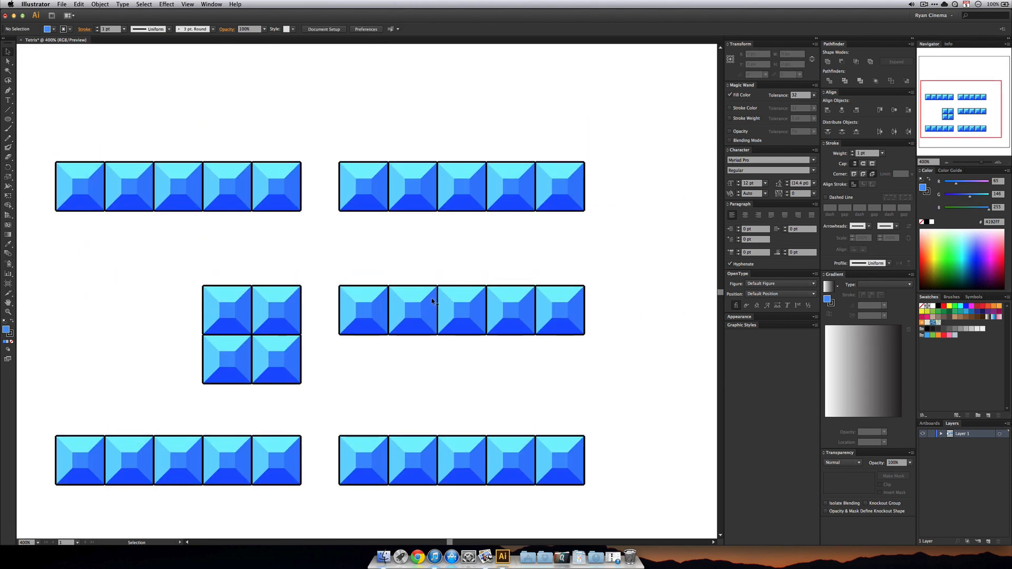
{"action": "scroll", "coordinate": [438, 202], "scroll_direction": "up", "scroll_amount": 3}
{"action": "left_click", "coordinate": [573, 227]}
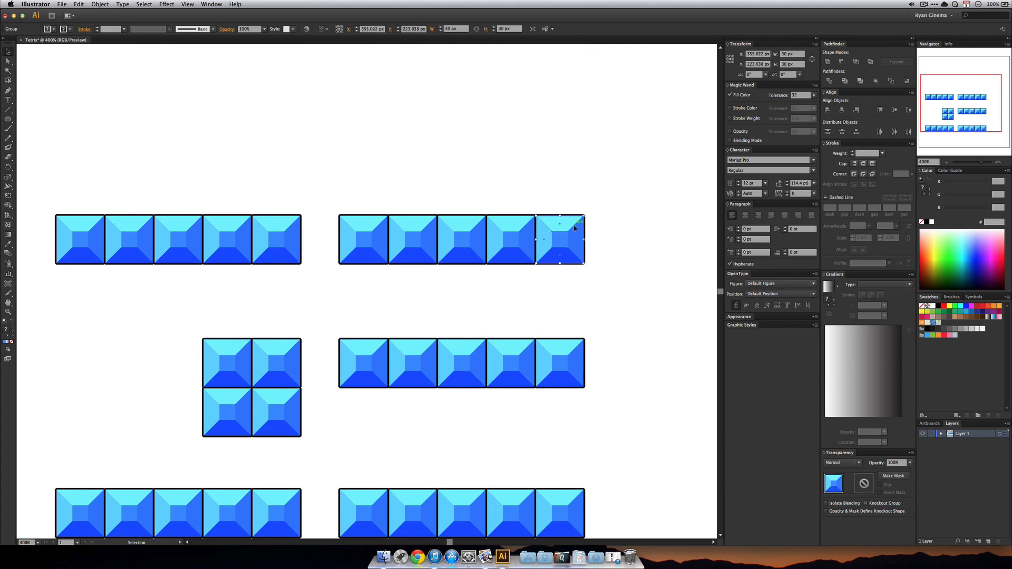
{"action": "key", "text": "BackSpace"}
{"action": "scroll", "coordinate": [575, 226], "scroll_direction": "up", "scroll_amount": 3}
{"action": "left_click_drag", "start_coordinate": [575, 199], "coordinate": [419, 246]}
{"action": "left_click", "coordinate": [554, 231]}
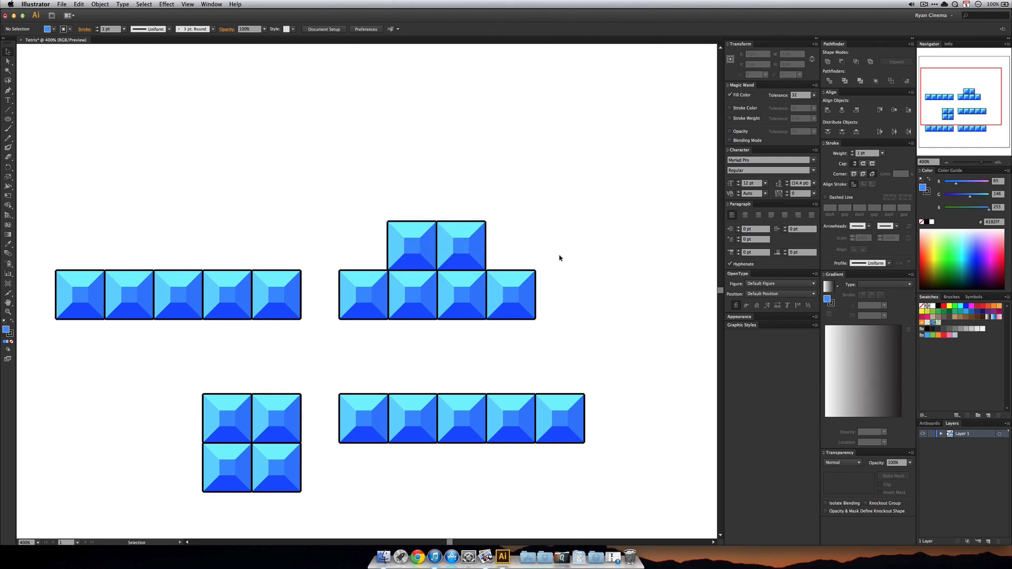
Delete the left block of the raised pair and the row's leftmost block, leaving a four-block T piece.
{"action": "left_click", "coordinate": [413, 244]}
{"action": "key", "text": "Delete"}
{"action": "left_click", "coordinate": [360, 287]}
{"action": "key", "text": "Delete"}
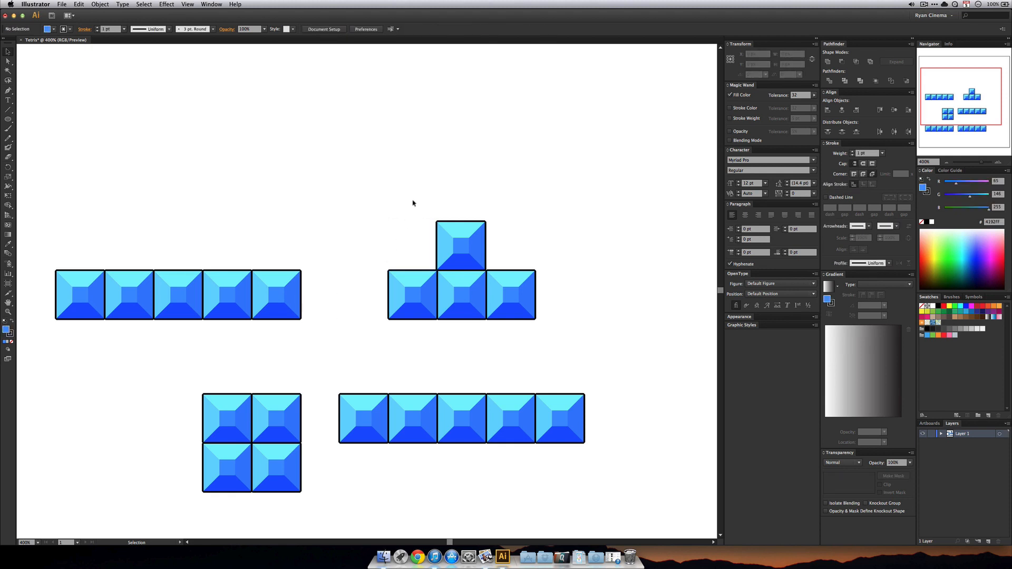
Shift the T piece's top block slightly right so its outline lines up with the middle block below.
{"action": "key", "text": "super+equal"}
{"action": "key", "text": "super+equal"}
{"action": "key", "text": "super+equal"}
{"action": "scroll", "coordinate": [472, 212], "scroll_direction": "right", "scroll_amount": 4}
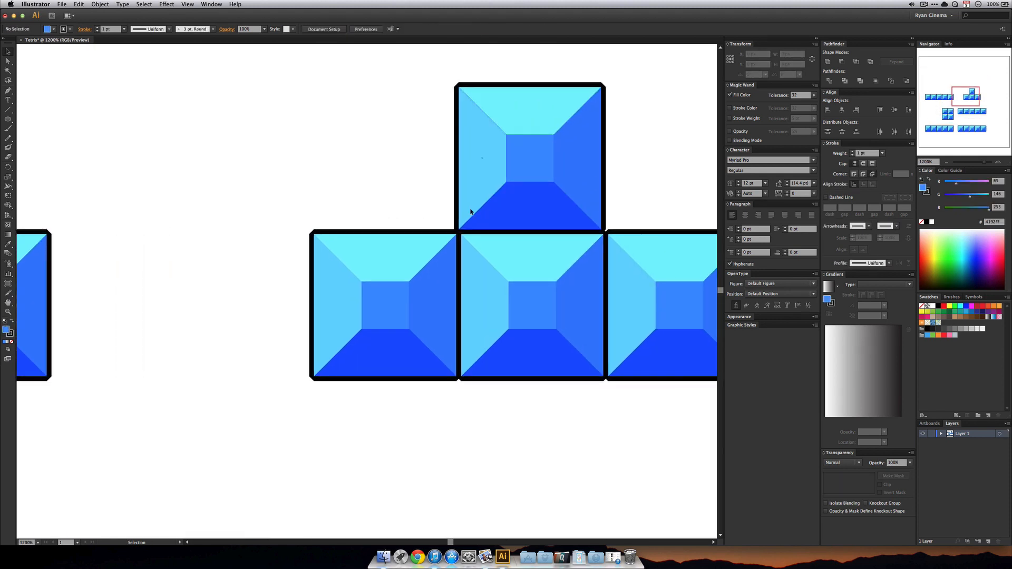
{"action": "left_click_drag", "start_coordinate": [516, 179], "coordinate": [522, 181]}
{"action": "left_click", "coordinate": [423, 178]}
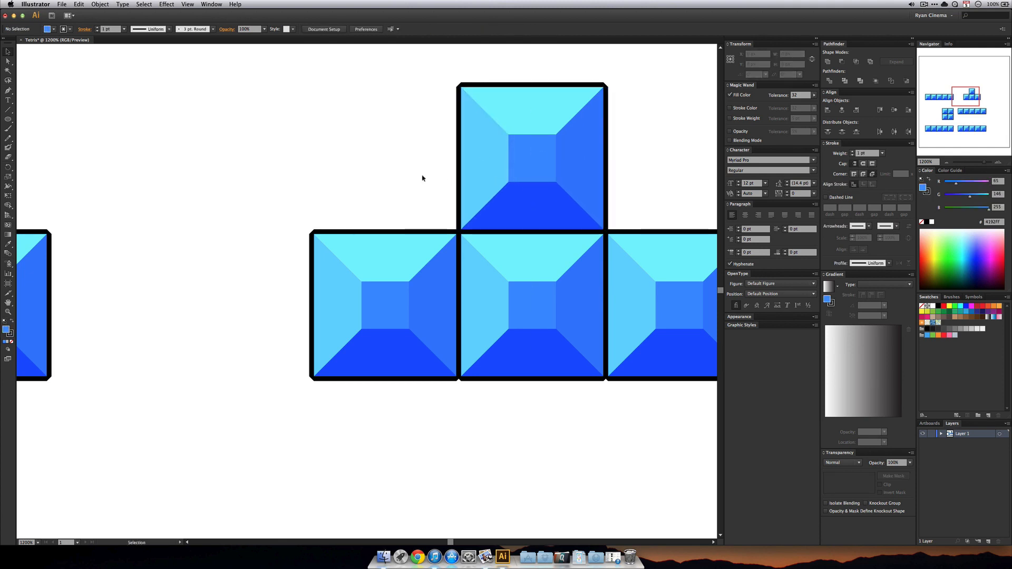
{"action": "key", "text": "super+minus"}
{"action": "key", "text": "super+minus"}
{"action": "key", "text": "super+minus"}
{"action": "key", "text": "super+minus"}
{"action": "key", "text": "super+minus"}
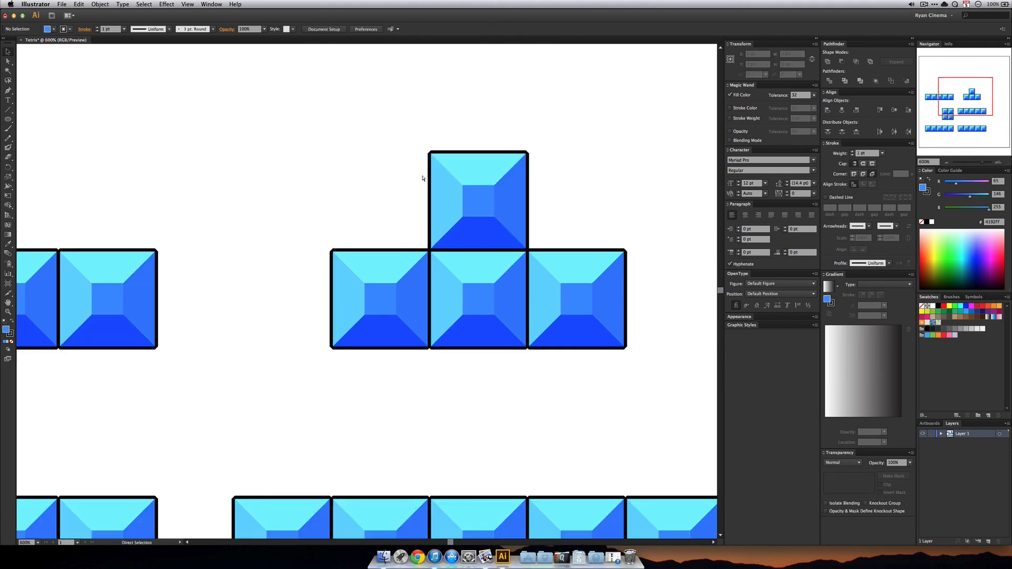
{"action": "key", "text": "super+plus"}
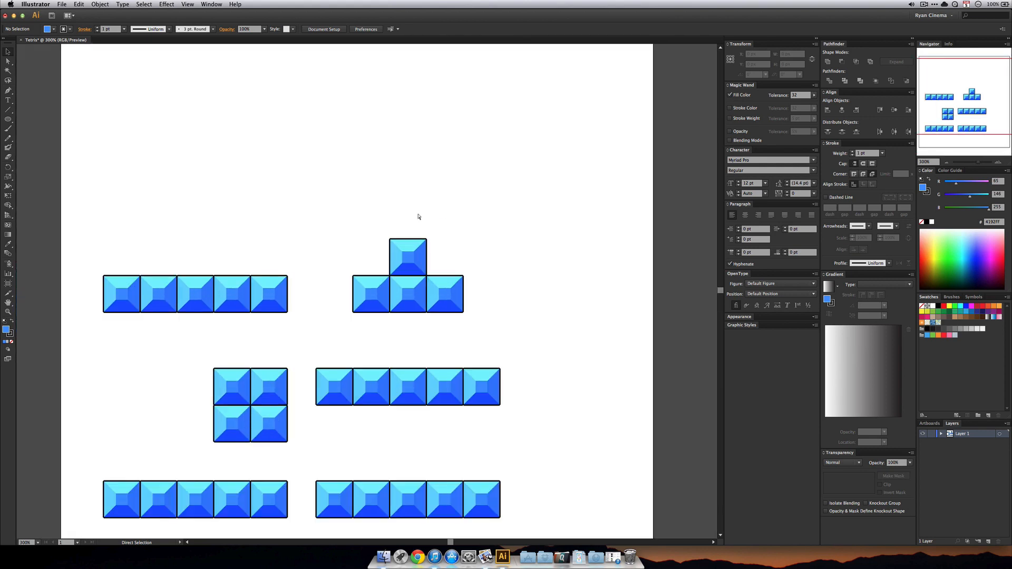
Move the last block of the middle-right row directly beneath the row's fourth block.
{"action": "scroll", "coordinate": [416, 218], "scroll_direction": "down", "scroll_amount": 3}
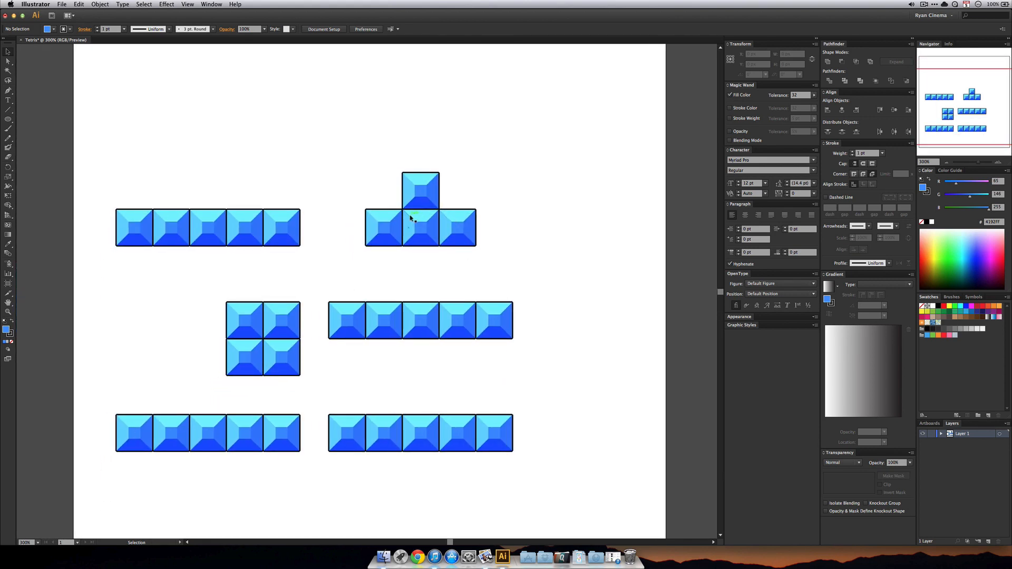
{"action": "key", "text": "super+plus"}
{"action": "key", "text": "super+plus"}
{"action": "scroll", "coordinate": [372, 228], "scroll_direction": "down", "scroll_amount": 2}
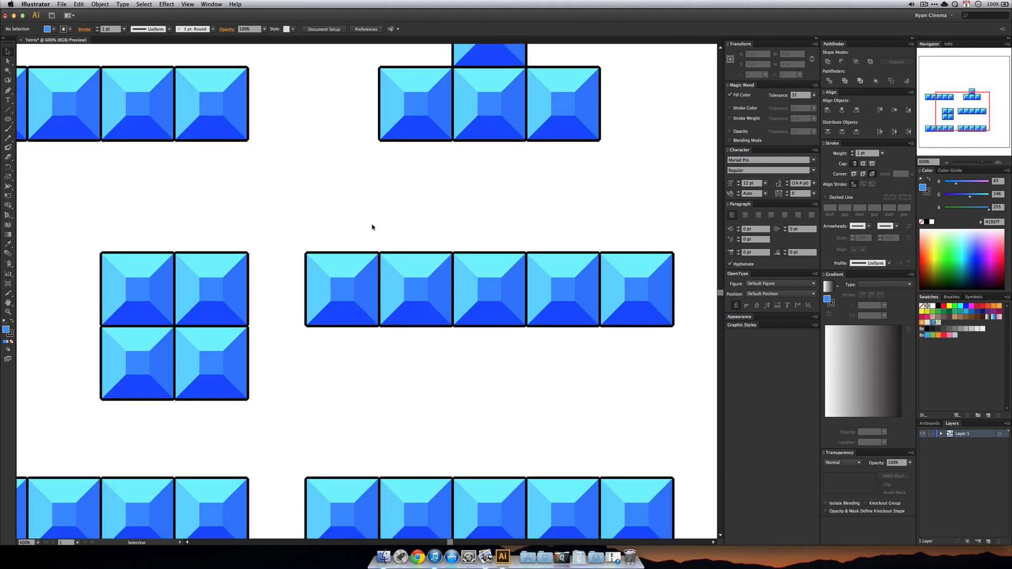
{"action": "scroll", "coordinate": [372, 227], "scroll_direction": "down", "scroll_amount": 2}
{"action": "key", "text": "super+minus"}
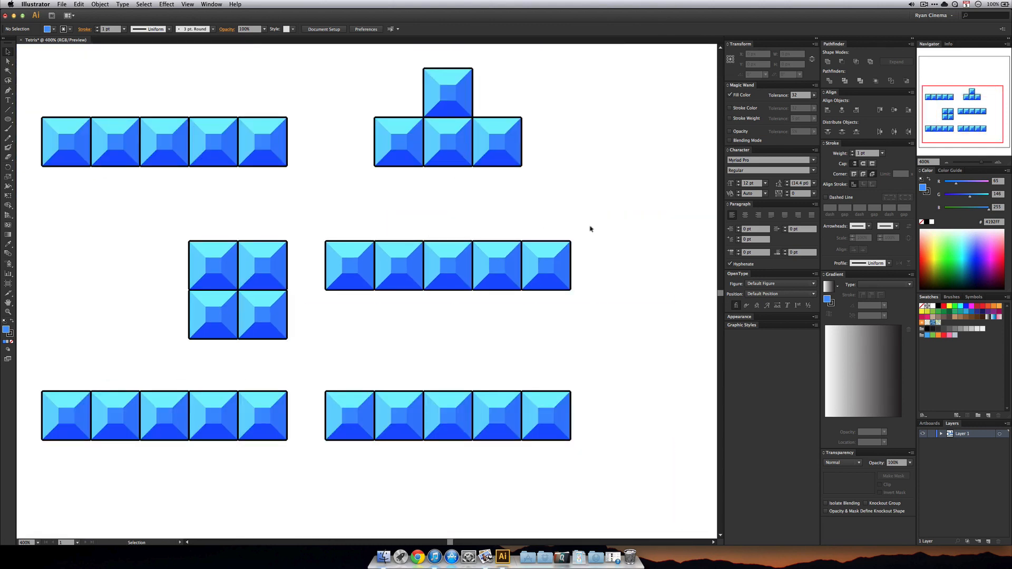
{"action": "left_click_drag", "start_coordinate": [610, 225], "coordinate": [502, 310]}
{"action": "left_click", "coordinate": [569, 305]}
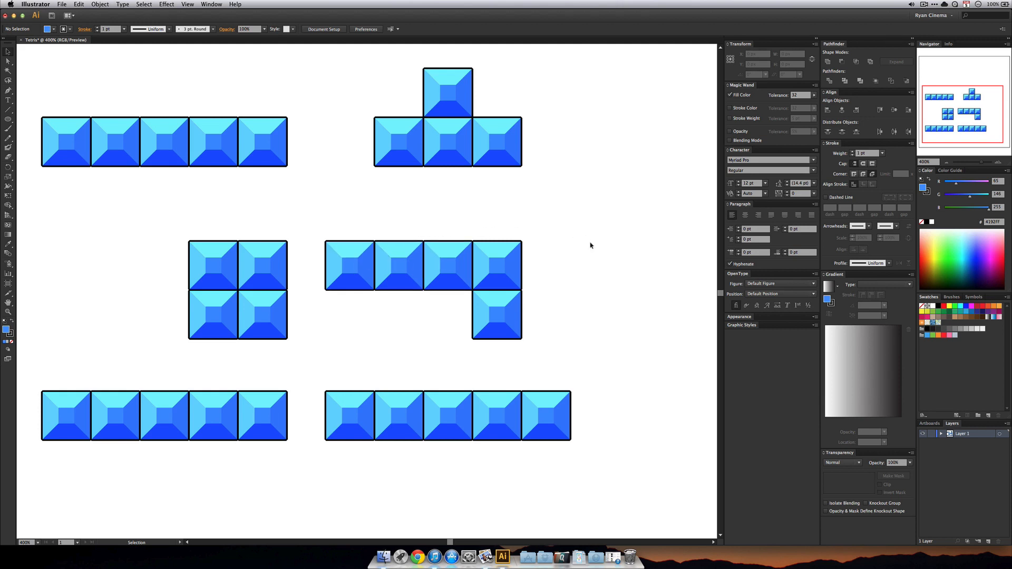
{"action": "scroll", "coordinate": [511, 383], "scroll_direction": "up", "scroll_amount": 1}
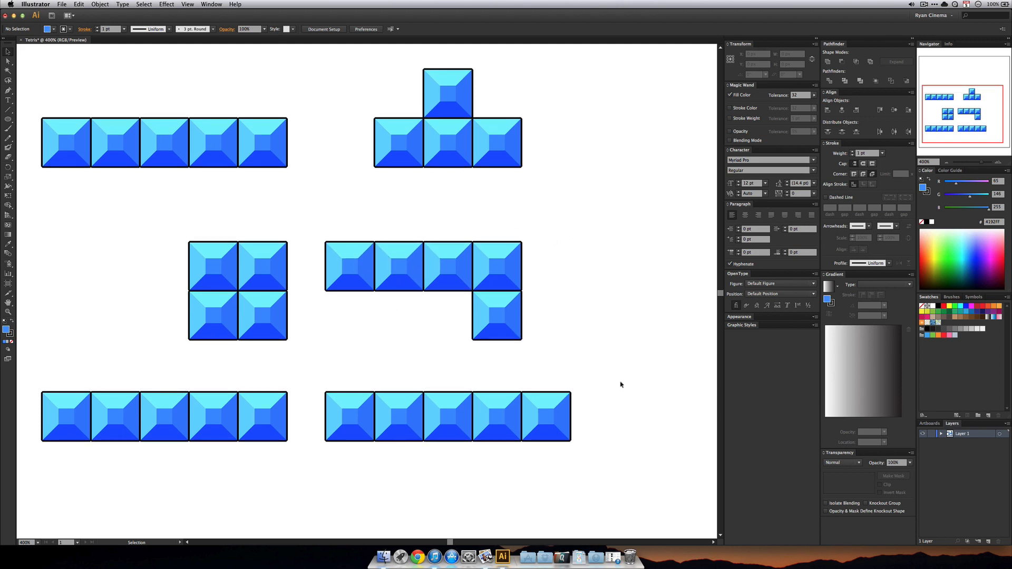
Try making a shorter four-block L piece by copying the hooked piece to the right and removing the copy's leftmost block.
{"action": "left_click_drag", "start_coordinate": [590, 244], "coordinate": [332, 346]}
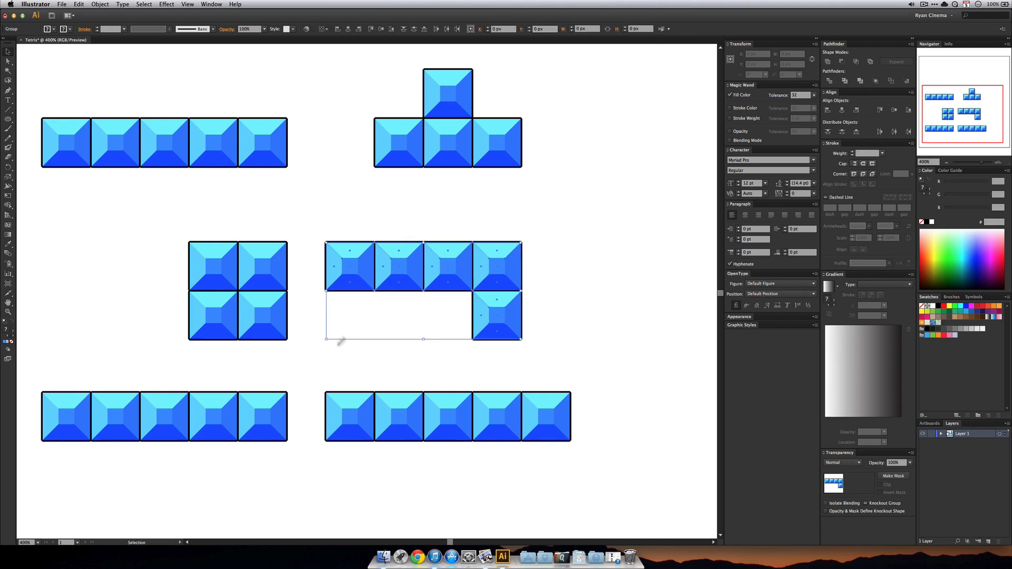
{"action": "left_click_drag", "start_coordinate": [405, 274], "coordinate": [612, 275]}
{"action": "scroll", "coordinate": [580, 237], "scroll_direction": "right", "scroll_amount": 5}
{"action": "left_click", "coordinate": [425, 255]}
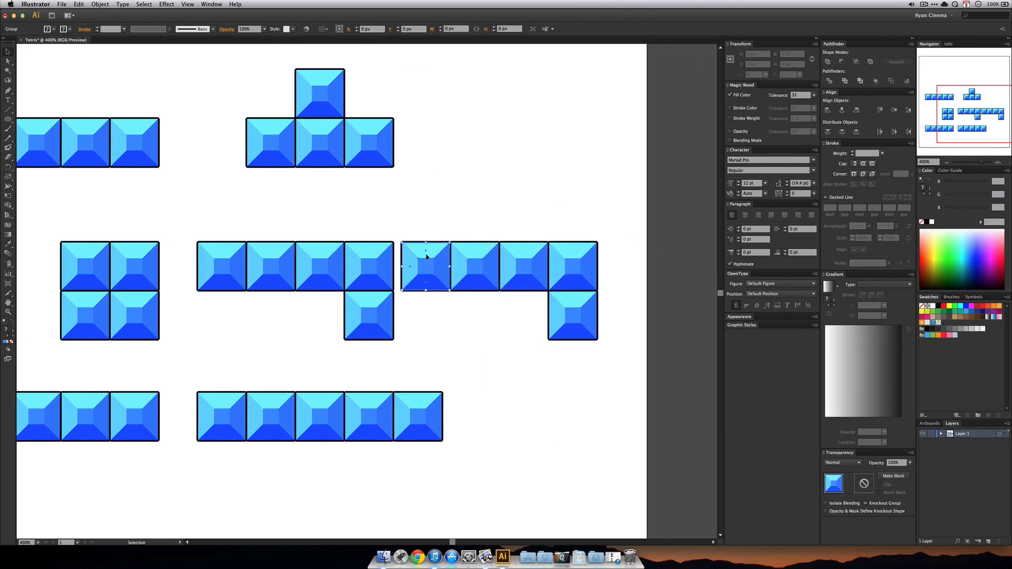
{"action": "key", "text": "Delete"}
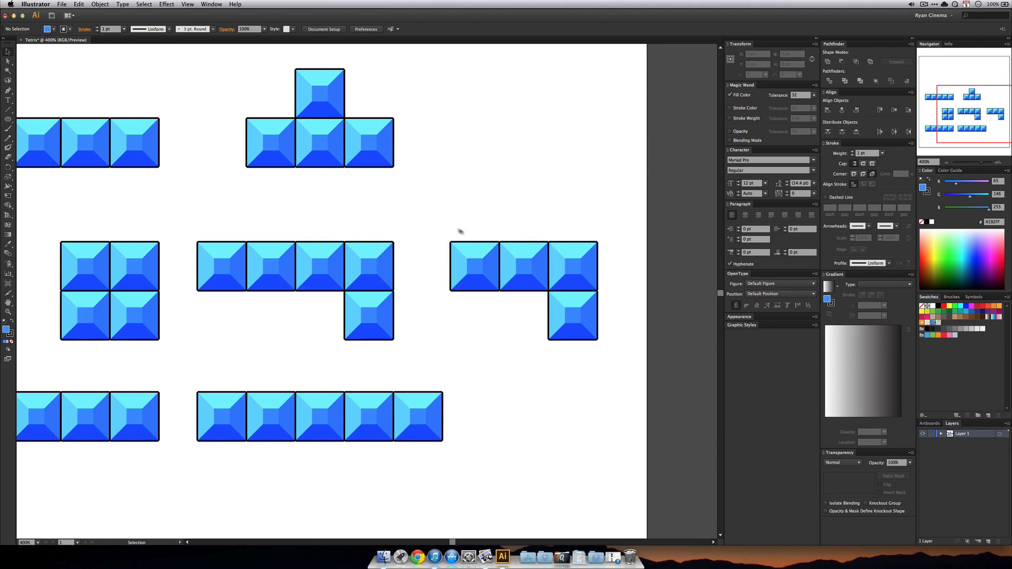
{"action": "left_click_drag", "start_coordinate": [508, 278], "coordinate": [596, 354]}
{"action": "left_click_drag", "start_coordinate": [444, 215], "coordinate": [615, 368]}
{"action": "key", "text": "Delete"}
{"action": "scroll", "coordinate": [584, 355], "scroll_direction": "left", "scroll_amount": 5}
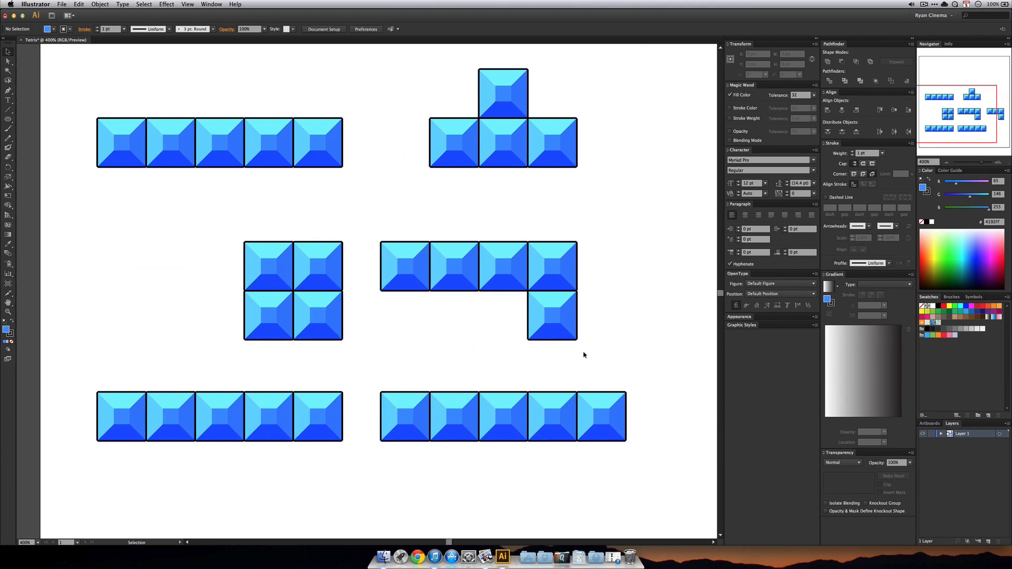
Delete the entire five-block row at the lower left, below the two-by-two square.
{"action": "left_click_drag", "start_coordinate": [207, 209], "coordinate": [353, 370]}
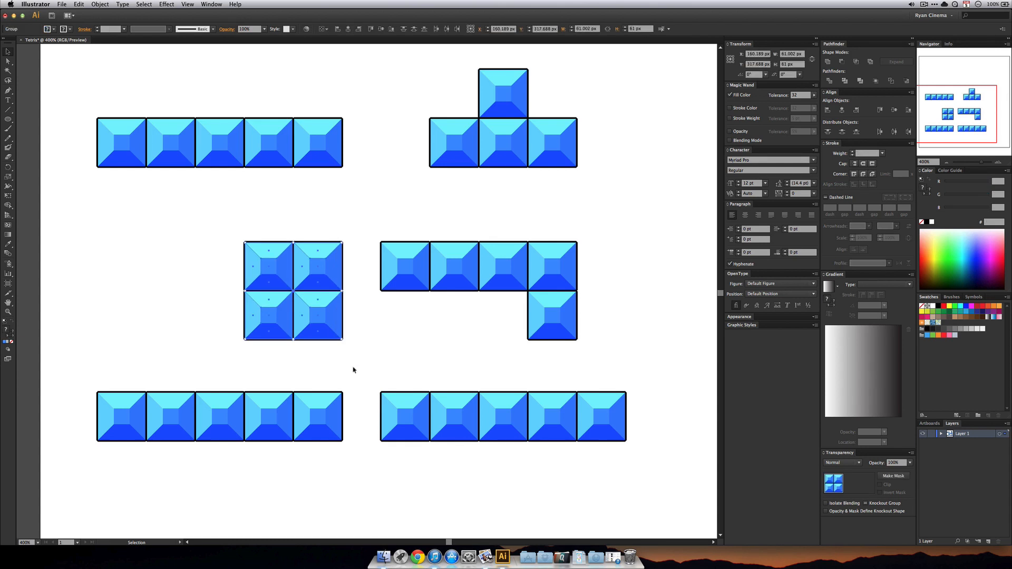
{"action": "scroll", "coordinate": [353, 370], "scroll_direction": "down", "scroll_amount": 5}
{"action": "left_click_drag", "start_coordinate": [352, 295], "coordinate": [122, 358]}
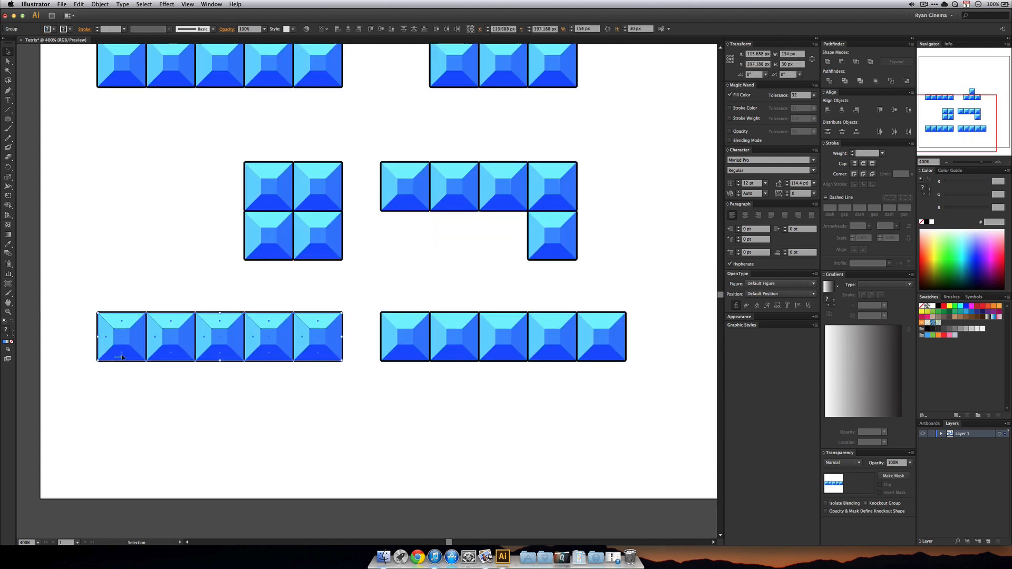
{"action": "key", "text": "Delete"}
Copy the two-by-two square straight down to about Y 412.2 px and shift the copy's top pair one block left for a Z piece.
{"action": "left_click_drag", "start_coordinate": [157, 163], "coordinate": [359, 293]}
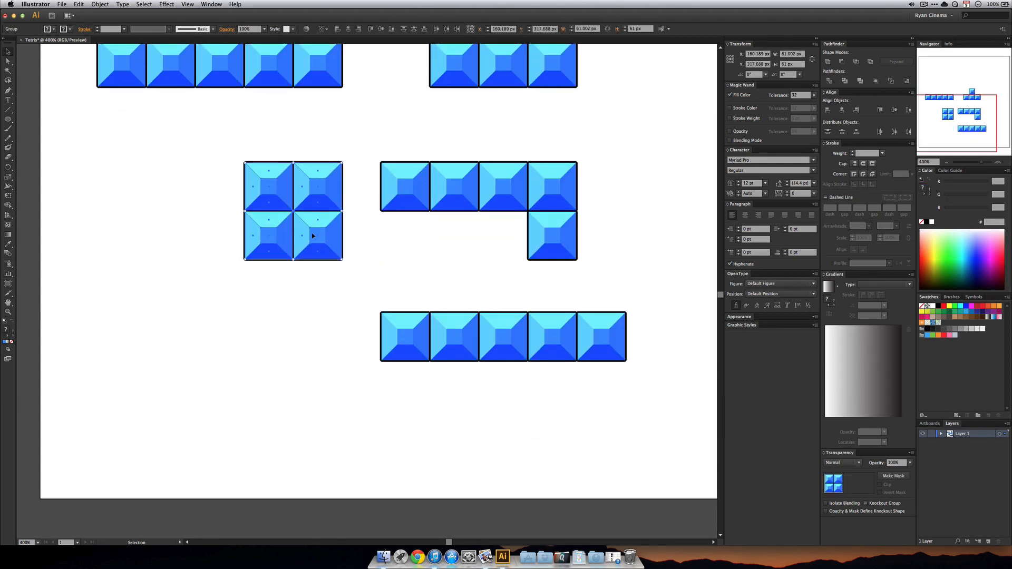
{"action": "left_click_drag", "start_coordinate": [312, 236], "coordinate": [313, 385]}
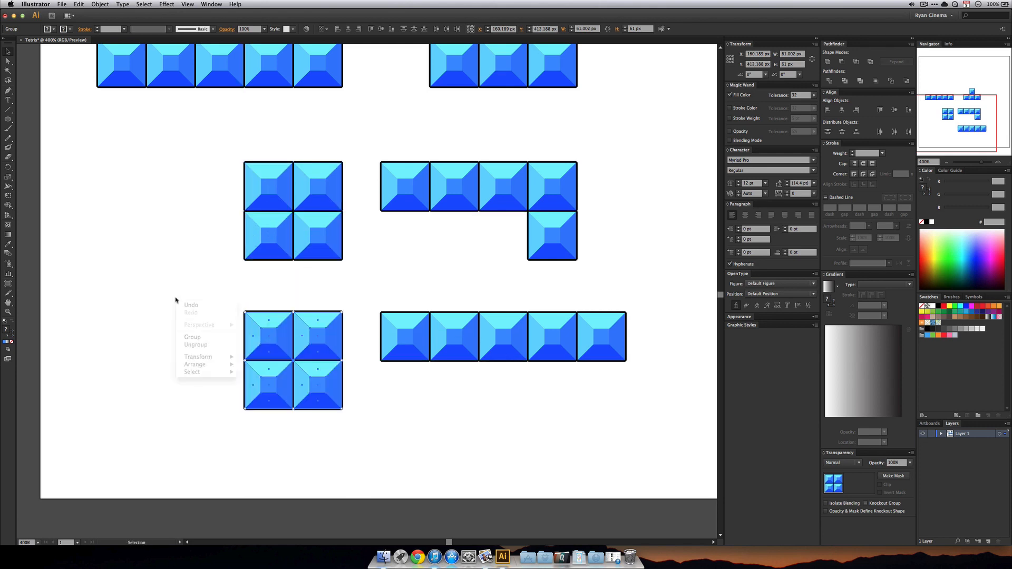
{"action": "left_click_drag", "start_coordinate": [215, 291], "coordinate": [285, 349]}
{"action": "left_click", "coordinate": [323, 282]}
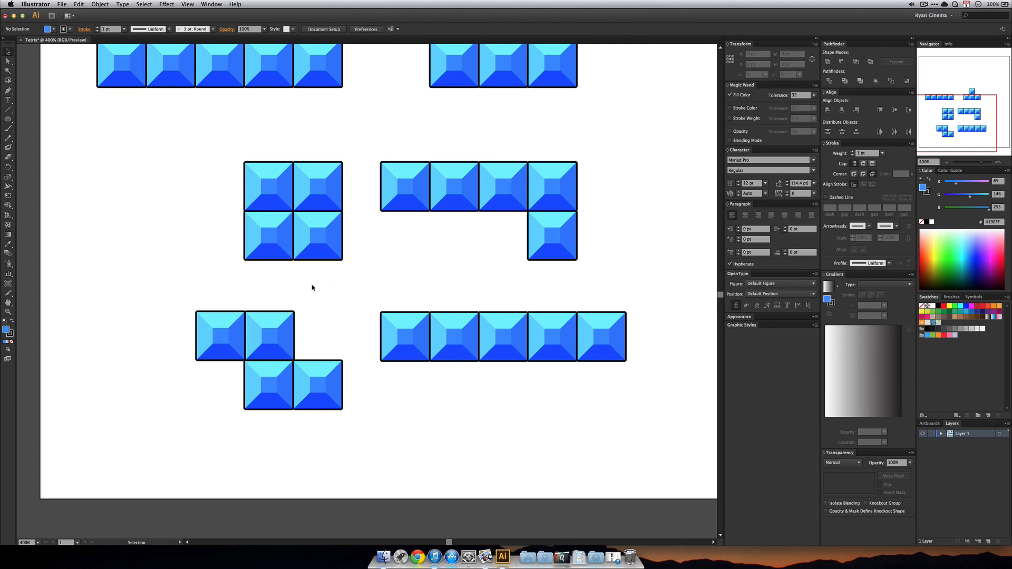
Shift the Z piece's top pair slightly left so its outlines line up with the bottom pair.
{"action": "key", "text": "super+equal"}
{"action": "key", "text": "super+equal"}
{"action": "key", "text": "super+equal"}
{"action": "scroll", "coordinate": [281, 321], "scroll_direction": "left", "scroll_amount": 5}
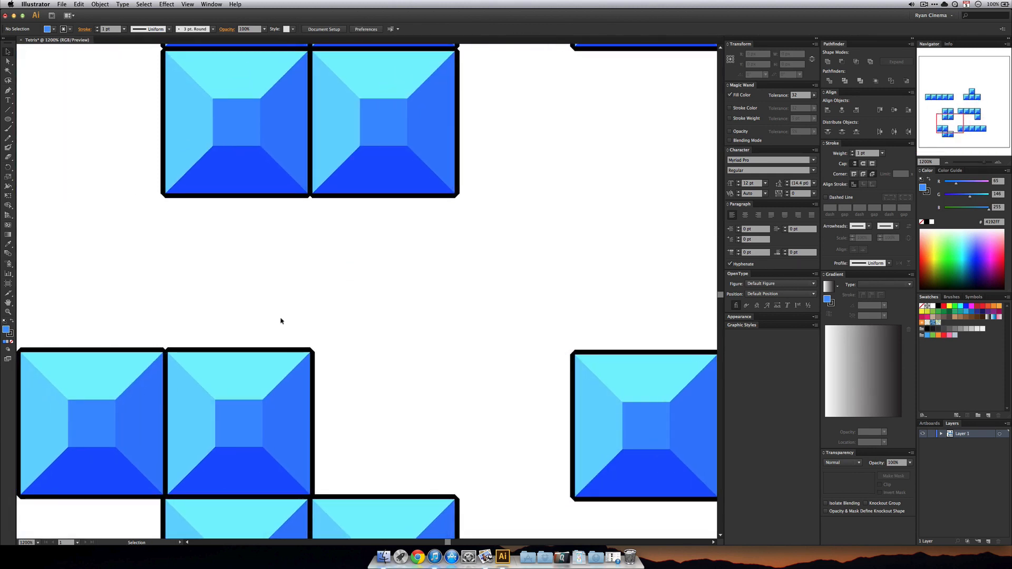
{"action": "left_click_drag", "start_coordinate": [375, 294], "coordinate": [107, 402]}
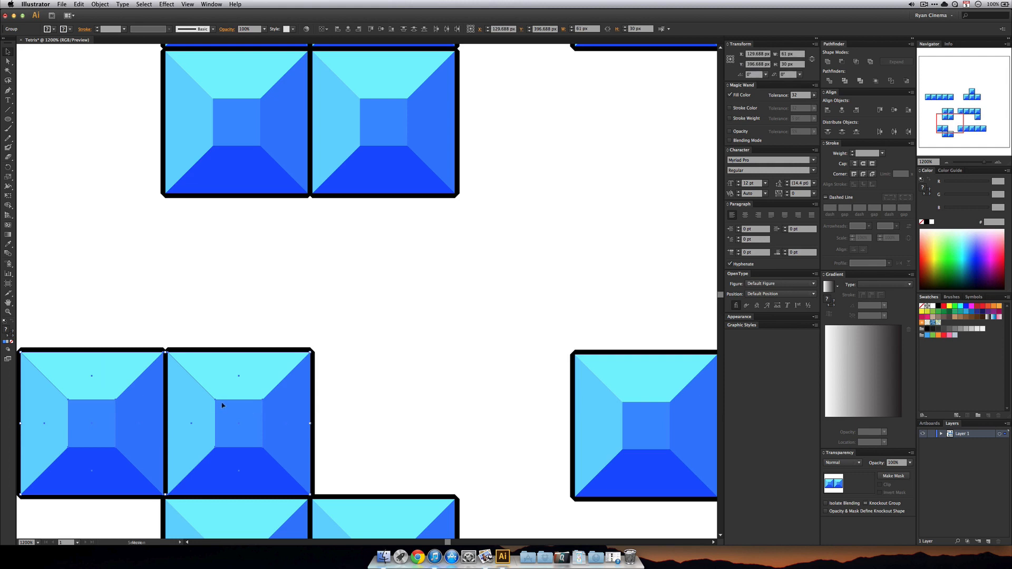
{"action": "left_click_drag", "start_coordinate": [220, 405], "coordinate": [219, 406]}
{"action": "left_click", "coordinate": [354, 391]}
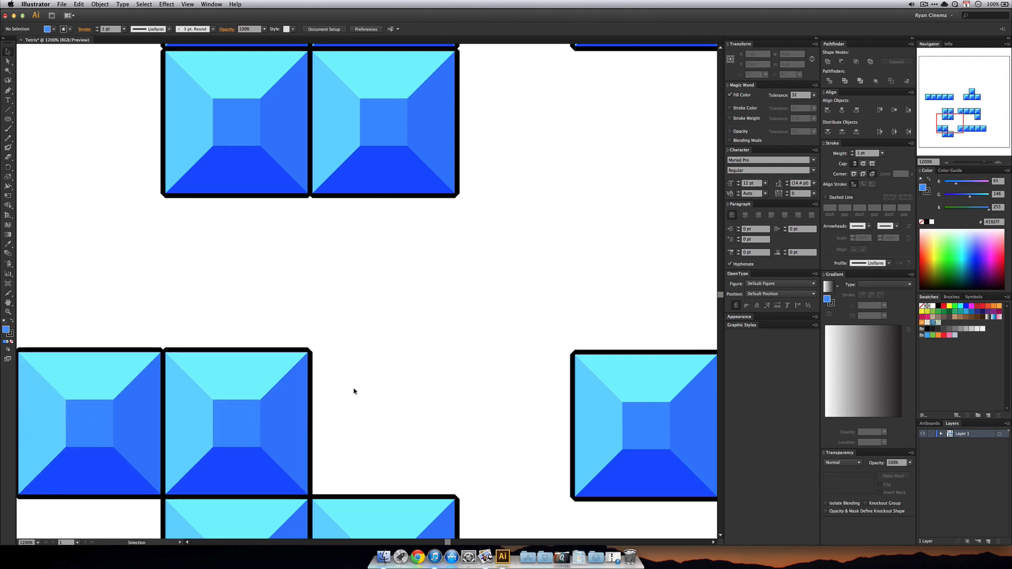
Delete the five-block row at the lower right, below the hooked five-block piece.
{"action": "key", "text": "super+minus"}
{"action": "key", "text": "super+minus"}
{"action": "key", "text": "super+minus"}
{"action": "key", "text": "super+minus"}
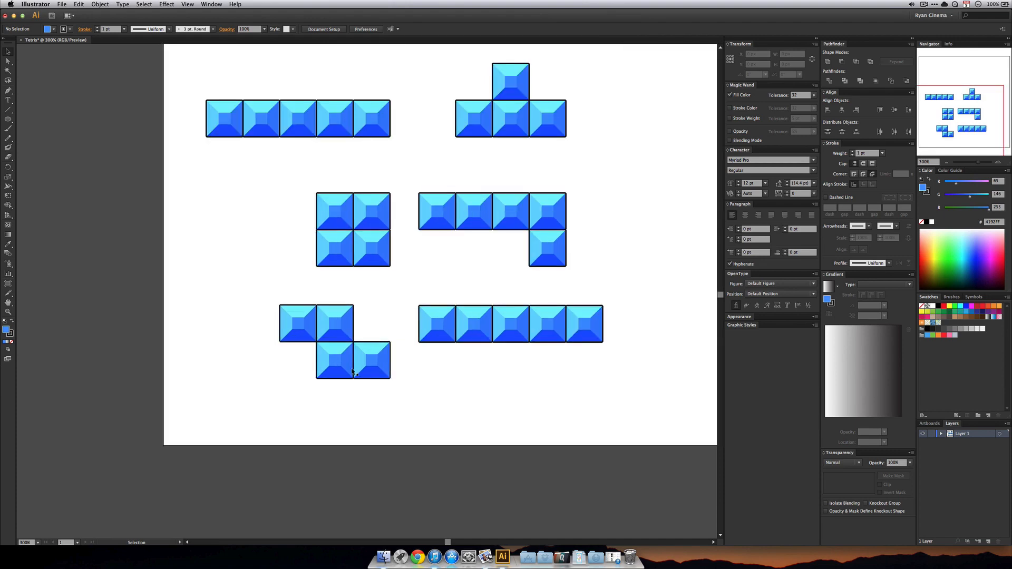
{"action": "scroll", "coordinate": [352, 372], "scroll_direction": "up", "scroll_amount": 3}
{"action": "scroll", "coordinate": [352, 372], "scroll_direction": "down", "scroll_amount": 3}
{"action": "scroll", "coordinate": [351, 371], "scroll_direction": "up", "scroll_amount": 3}
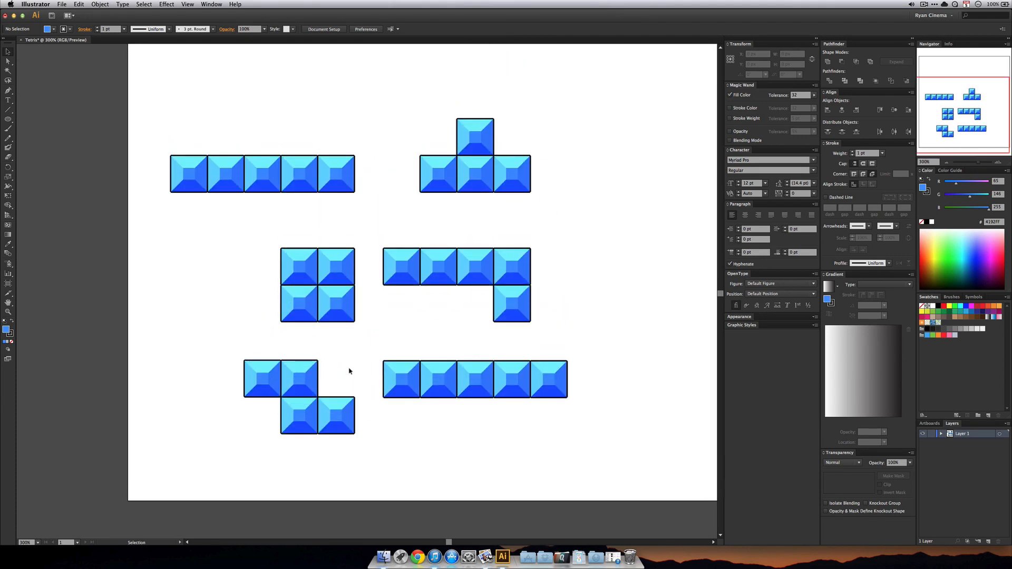
{"action": "scroll", "coordinate": [346, 373], "scroll_direction": "right", "scroll_amount": 3}
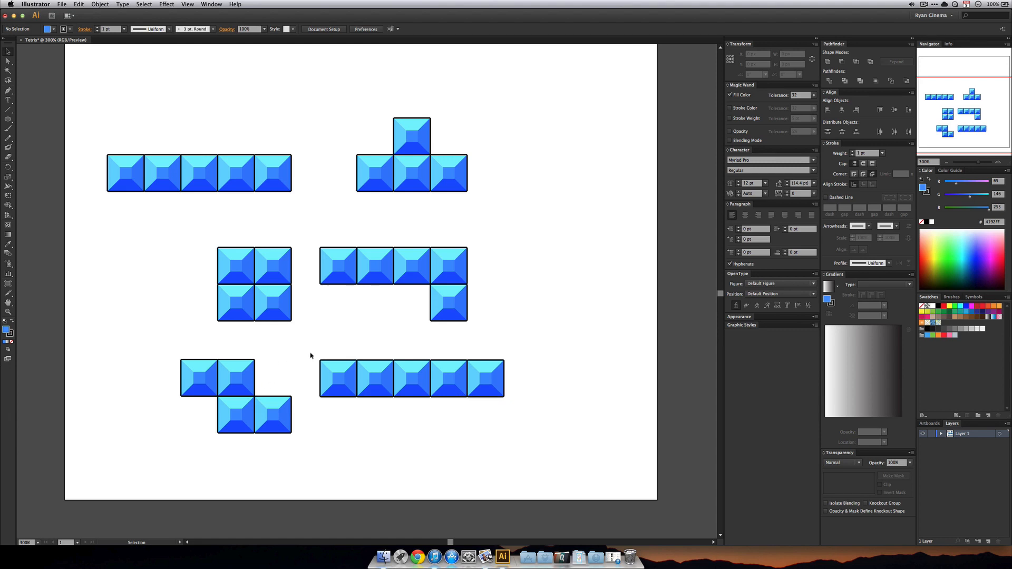
{"action": "left_click_drag", "start_coordinate": [311, 356], "coordinate": [327, 107]}
{"action": "key", "text": "Delete"}
Spread the pieces out by moving the T and hooked pieces down and right, and the two-by-two square up and left.
{"action": "left_click_drag", "start_coordinate": [397, 159], "coordinate": [465, 190]}
{"action": "left_click", "coordinate": [373, 169]}
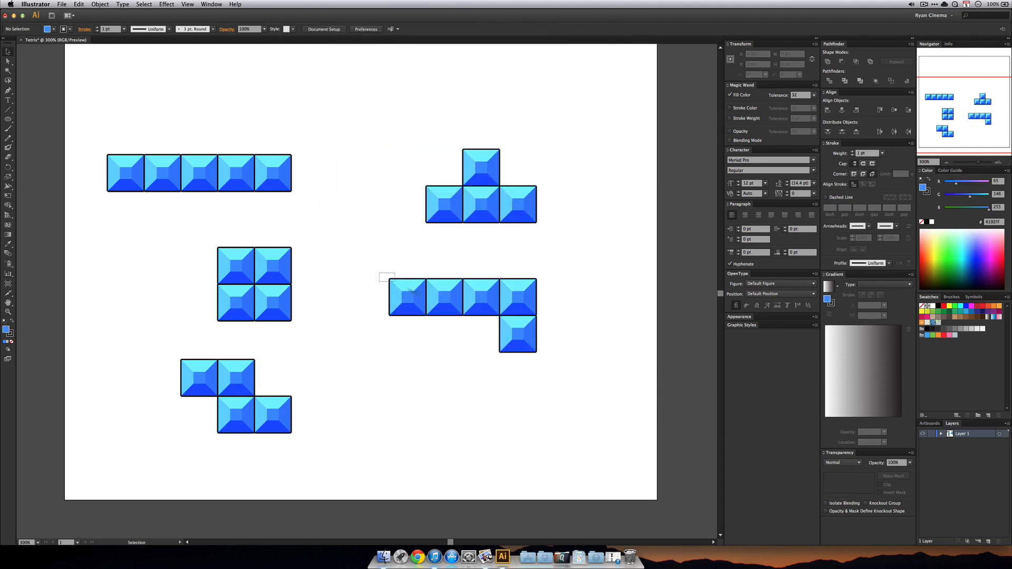
{"action": "left_click", "coordinate": [514, 310]}
{"action": "left_click_drag", "start_coordinate": [514, 310], "coordinate": [522, 358]}
{"action": "left_click_drag", "start_coordinate": [311, 240], "coordinate": [190, 294]}
{"action": "left_click", "coordinate": [393, 313]}
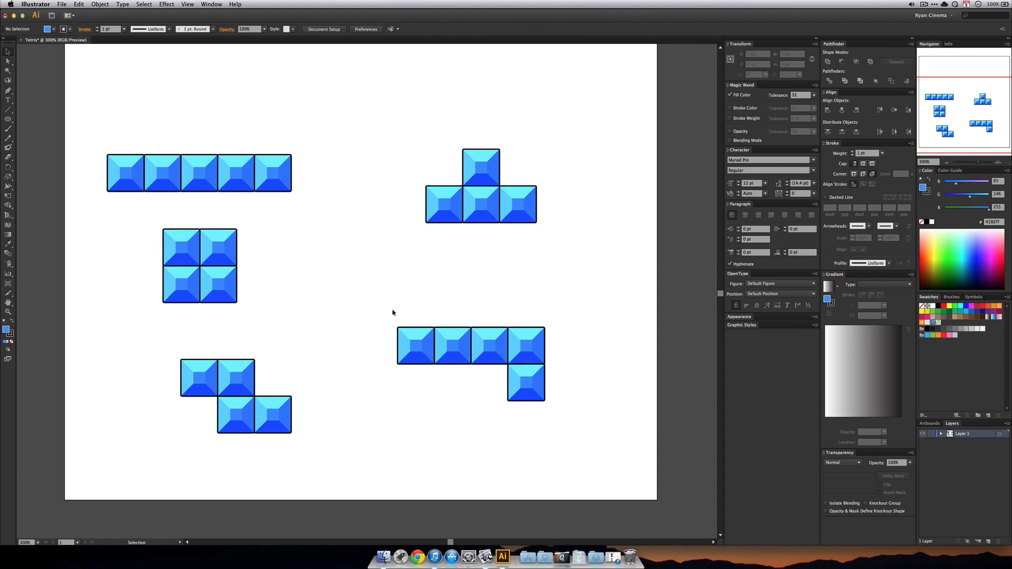
Copy the Z piece to its right at X 204 px and shift the copy's top pair two blocks right for an S piece.
{"action": "left_click_drag", "start_coordinate": [342, 341], "coordinate": [174, 457]}
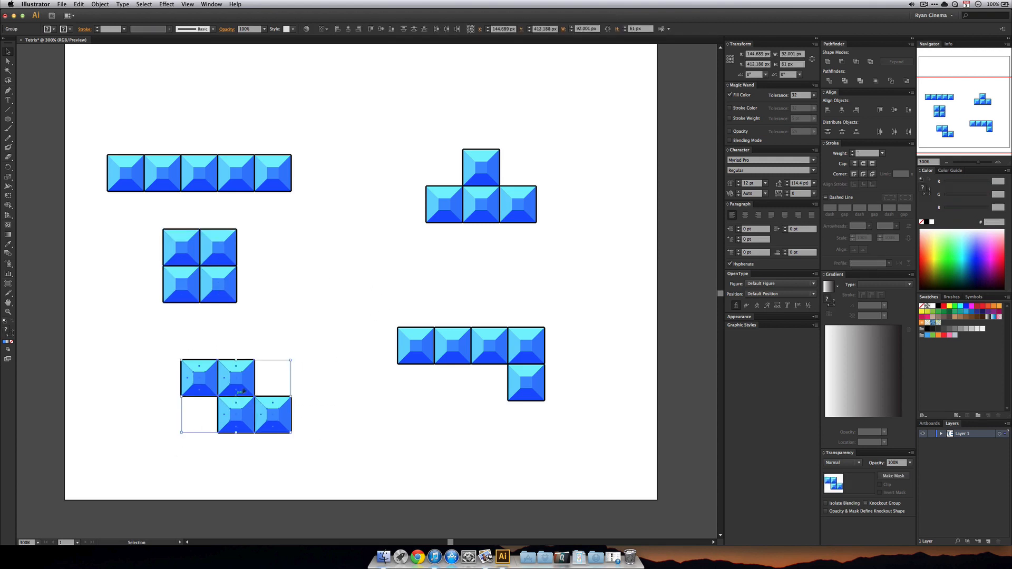
{"action": "mouse_move", "coordinate": [244, 387]}
{"action": "left_mouse_down"}
{"action": "mouse_move", "coordinate": [171, 387]}
{"action": "mouse_move", "coordinate": [361, 387]}
{"action": "mouse_move", "coordinate": [270, 439]}
{"action": "mouse_move", "coordinate": [240, 427]}
{"action": "left_mouse_up"}
{"action": "key", "text": "super+z"}
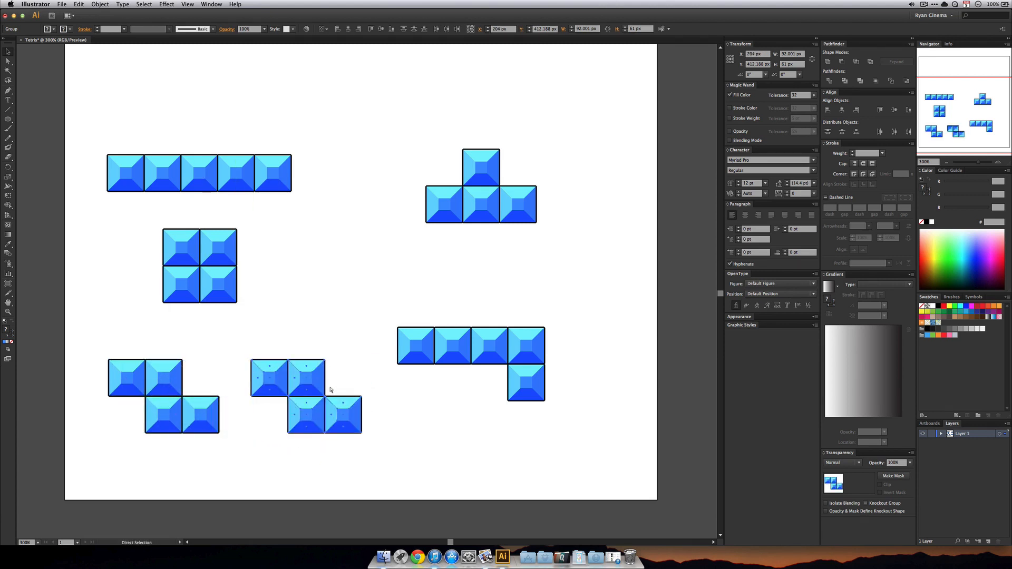
{"action": "left_click", "coordinate": [345, 349]}
{"action": "left_click_drag", "start_coordinate": [348, 339], "coordinate": [246, 387]}
{"action": "left_click_drag", "start_coordinate": [282, 379], "coordinate": [347, 380]}
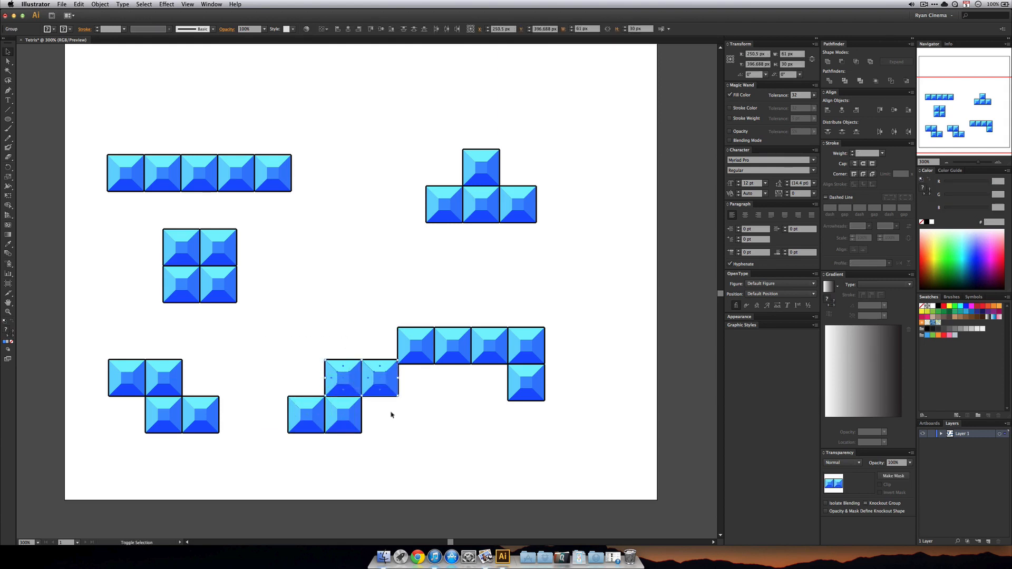
{"action": "left_click", "coordinate": [391, 413]}
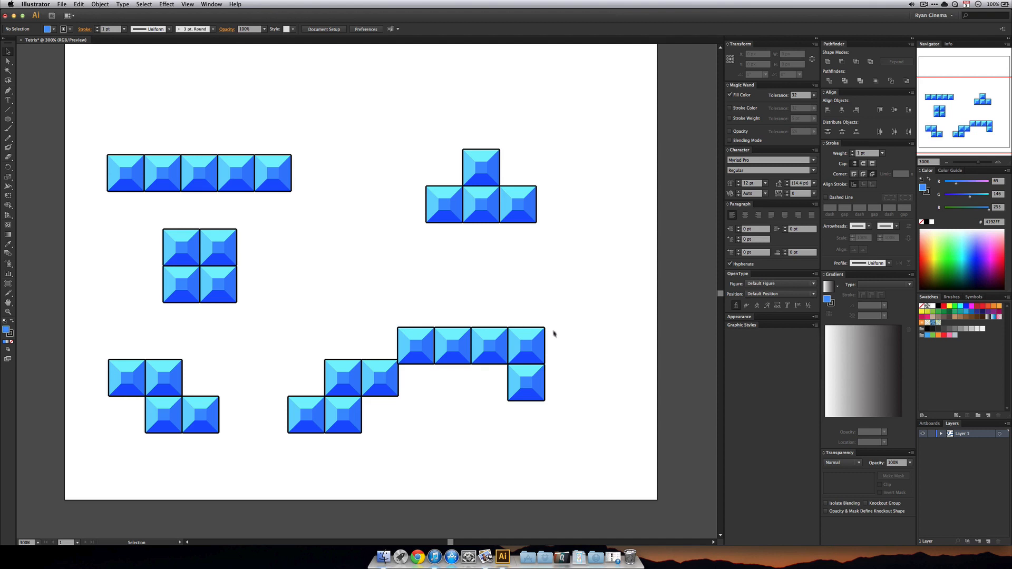
Move the hooked piece down and right, copy it above, and place the copy's lower block under its leftmost block to mirror it.
{"action": "left_click_drag", "start_coordinate": [569, 313], "coordinate": [429, 434]}
{"action": "left_click_drag", "start_coordinate": [427, 343], "coordinate": [492, 274]}
{"action": "left_click", "coordinate": [499, 330]}
{"action": "left_click_drag", "start_coordinate": [591, 312], "coordinate": [480, 312]}
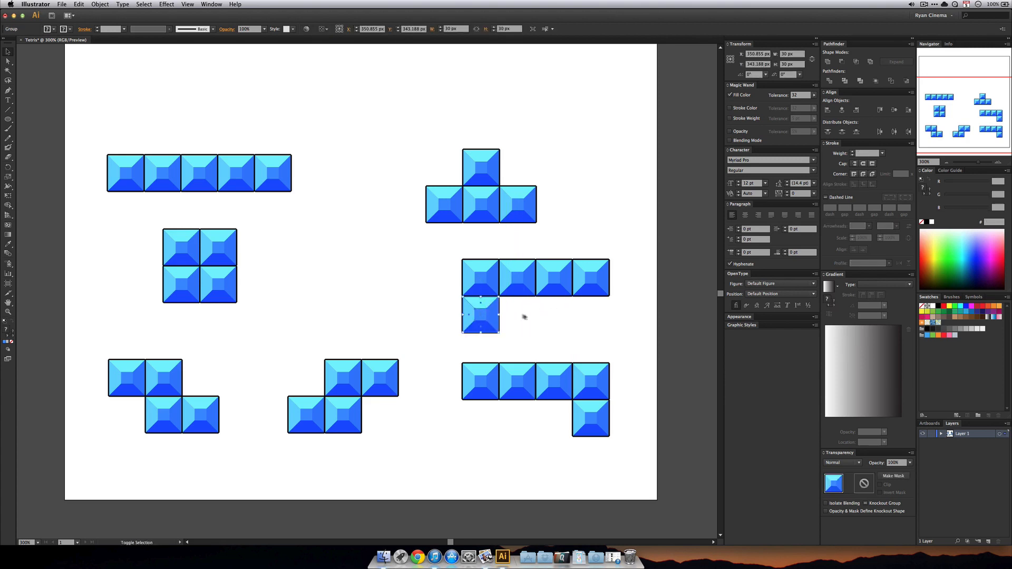
{"action": "left_click", "coordinate": [558, 320]}
Move the T piece above the five-block row, centred at about X 131.7 px, Y 116.5 px.
{"action": "scroll", "coordinate": [545, 321], "scroll_direction": "up", "scroll_amount": 3}
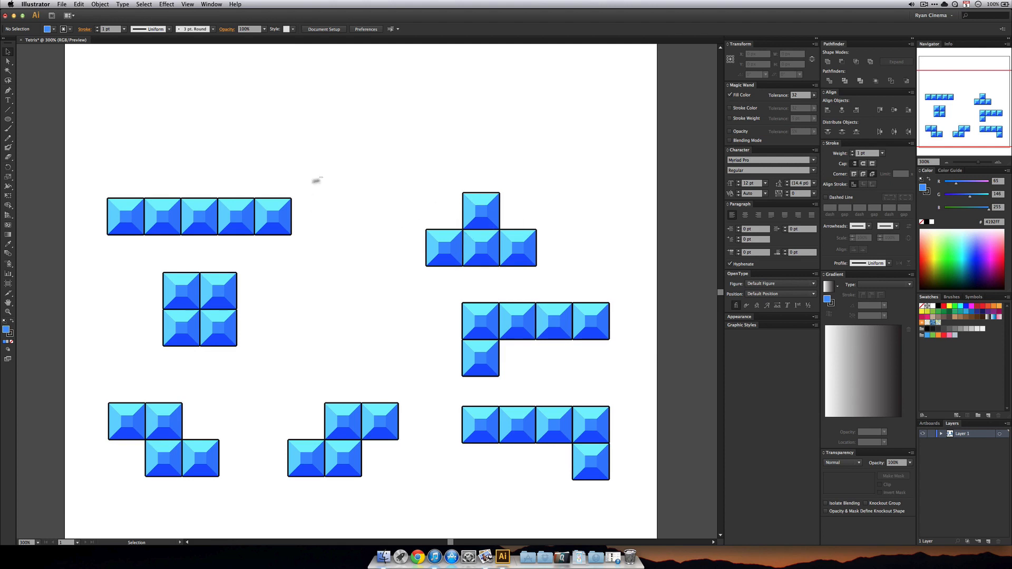
{"action": "left_click_drag", "start_coordinate": [323, 176], "coordinate": [85, 226]}
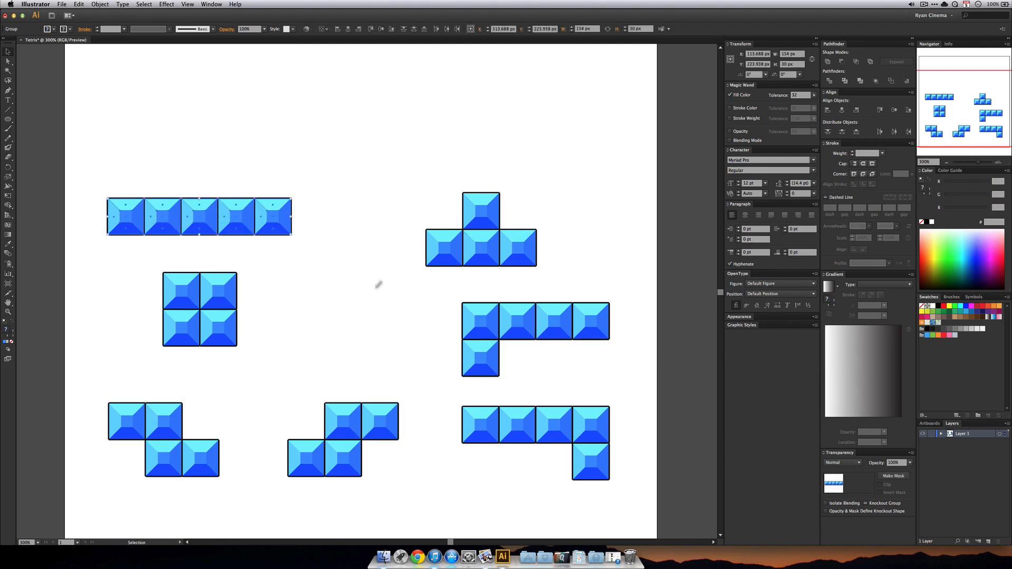
{"action": "left_click", "coordinate": [349, 286]}
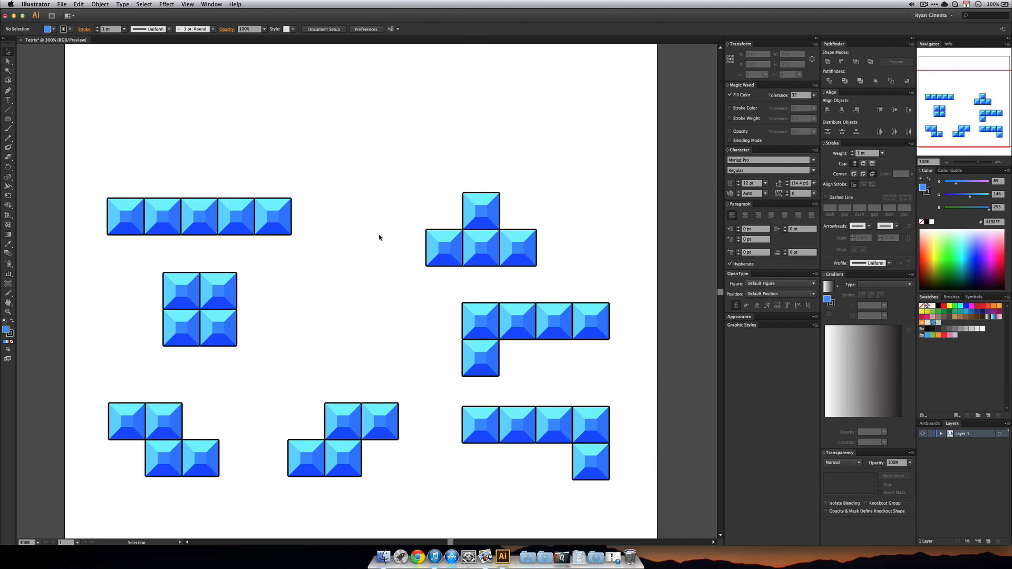
{"action": "scroll", "coordinate": [422, 195], "scroll_direction": "up", "scroll_amount": 2}
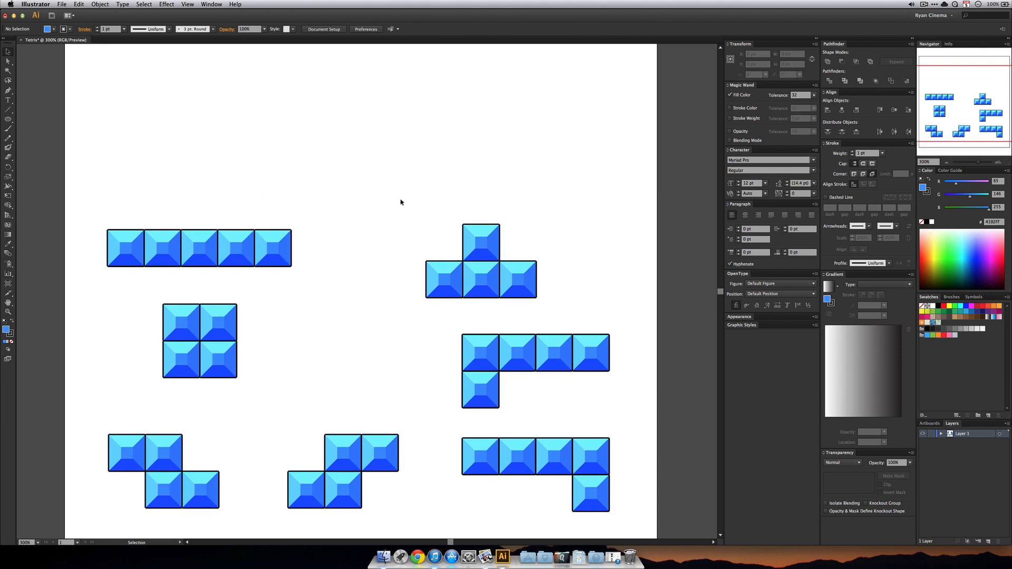
{"action": "left_click_drag", "start_coordinate": [400, 202], "coordinate": [224, 143]}
{"action": "left_click", "coordinate": [353, 126]}
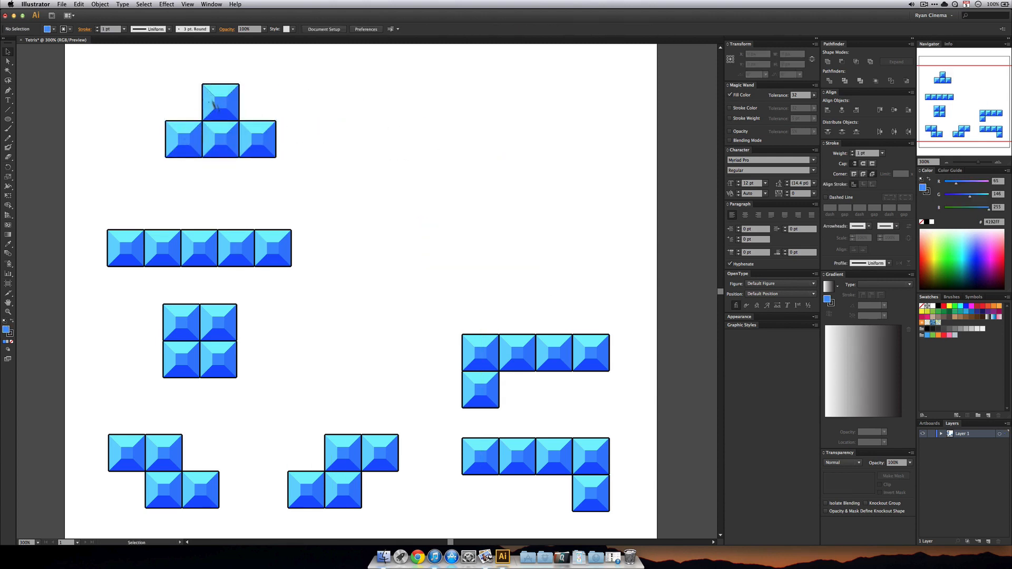
Copy the T piece to its right and rearrange the copy into a vertical three-block column with one block on its left side.
{"action": "left_click_drag", "start_coordinate": [324, 87], "coordinate": [141, 164]}
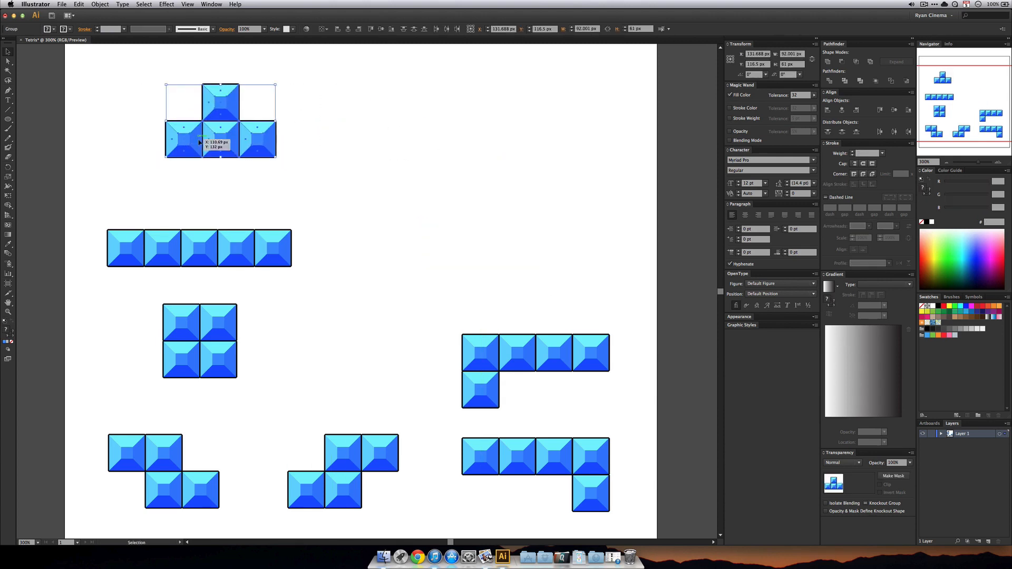
{"action": "left_click_drag", "start_coordinate": [211, 140], "coordinate": [360, 173]}
{"action": "key", "text": "super+shift+a"}
Copy the left-pointing T piece to the right and shift the copy's side block to the right of its column, aligning the outlines.
{"action": "left_click_drag", "start_coordinate": [409, 88], "coordinate": [303, 207]}
{"action": "left_click_drag", "start_coordinate": [336, 157], "coordinate": [478, 139]}
{"action": "left_click", "coordinate": [402, 190]}
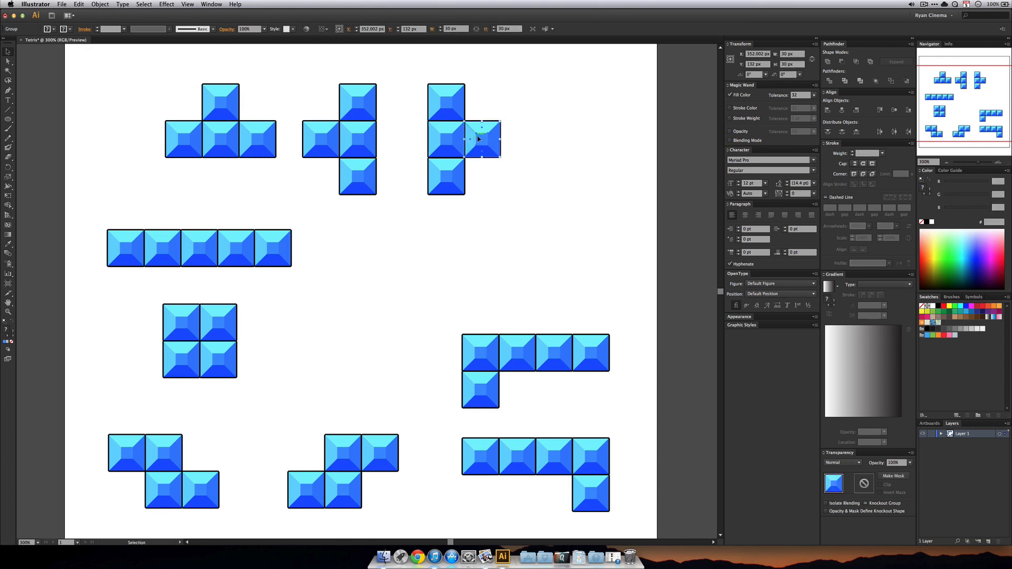
{"action": "key", "text": "Right"}
{"action": "left_click", "coordinate": [507, 202]}
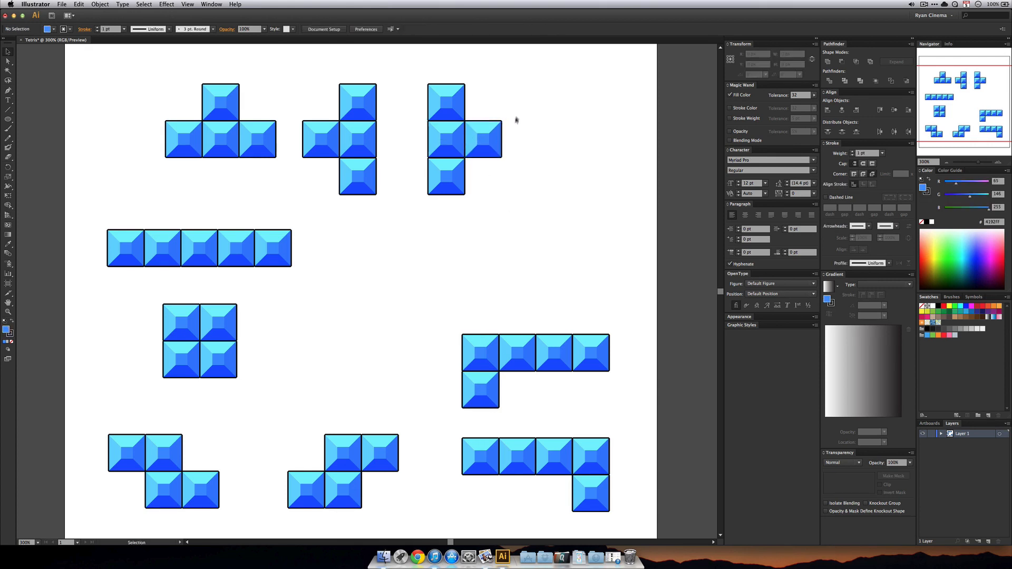
{"action": "left_click_drag", "start_coordinate": [523, 94], "coordinate": [415, 224]}
{"action": "left_click_drag", "start_coordinate": [455, 100], "coordinate": [575, 108]}
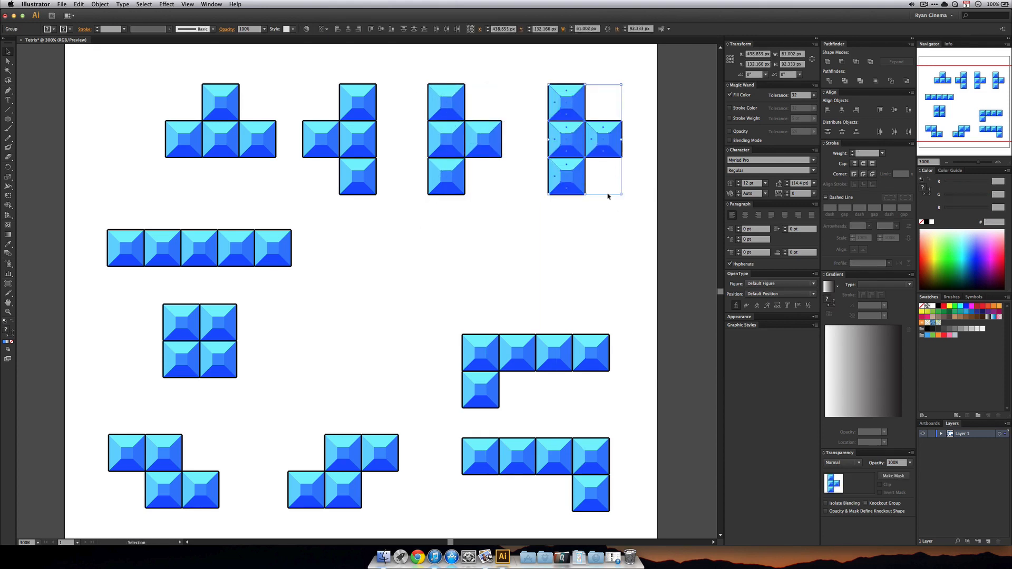
{"action": "key", "text": "Delete"}
Copy the upright T piece to the far right of its row and move the copy's top block beneath the middle block.
{"action": "left_click_drag", "start_coordinate": [135, 79], "coordinate": [615, 140]}
{"action": "left_click", "coordinate": [590, 190]}
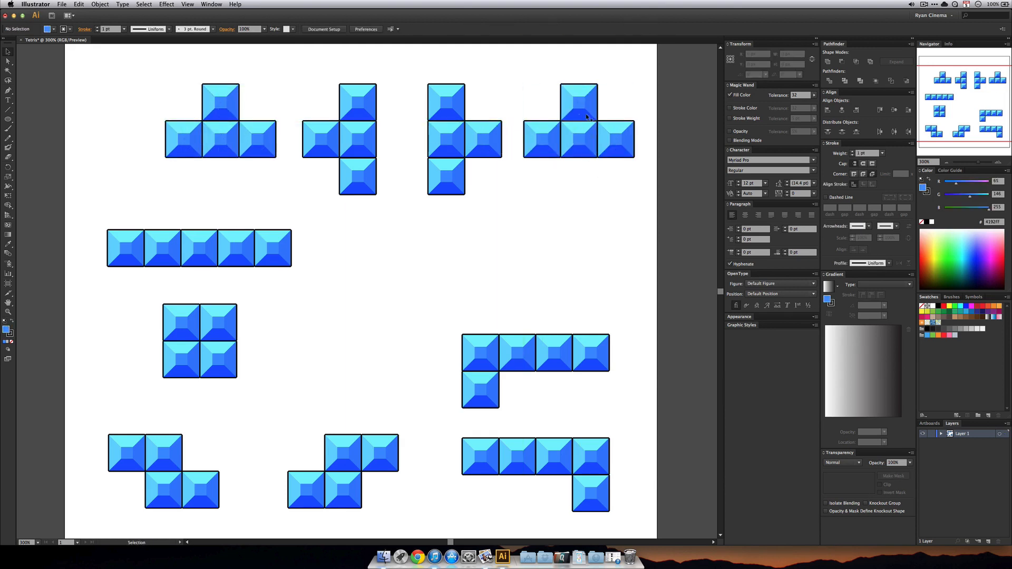
{"action": "left_click_drag", "start_coordinate": [585, 103], "coordinate": [590, 181]}
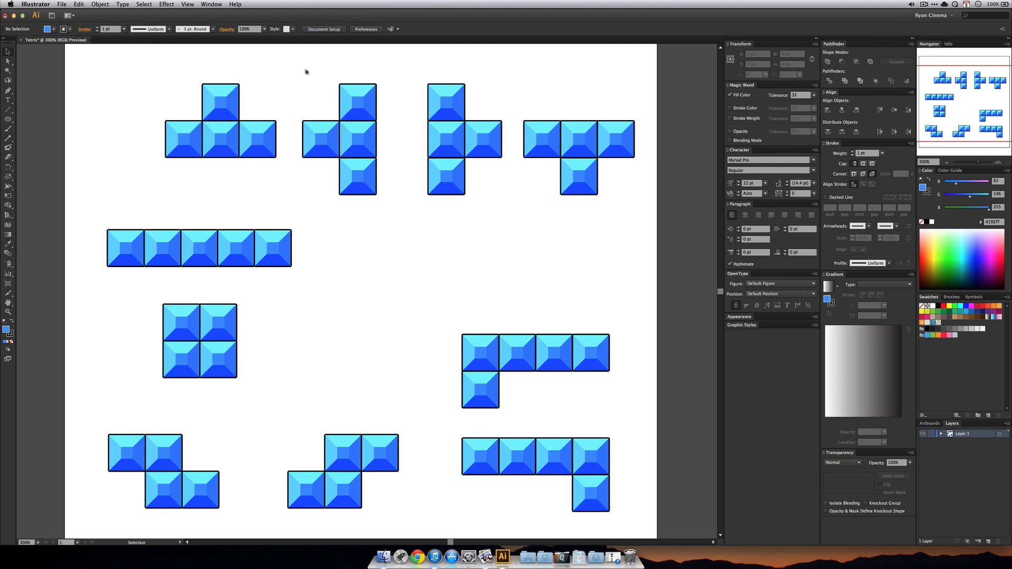
Group the blocks of each of the four T pieces in the top row separately.
{"action": "left_click_drag", "start_coordinate": [306, 72], "coordinate": [384, 214]}
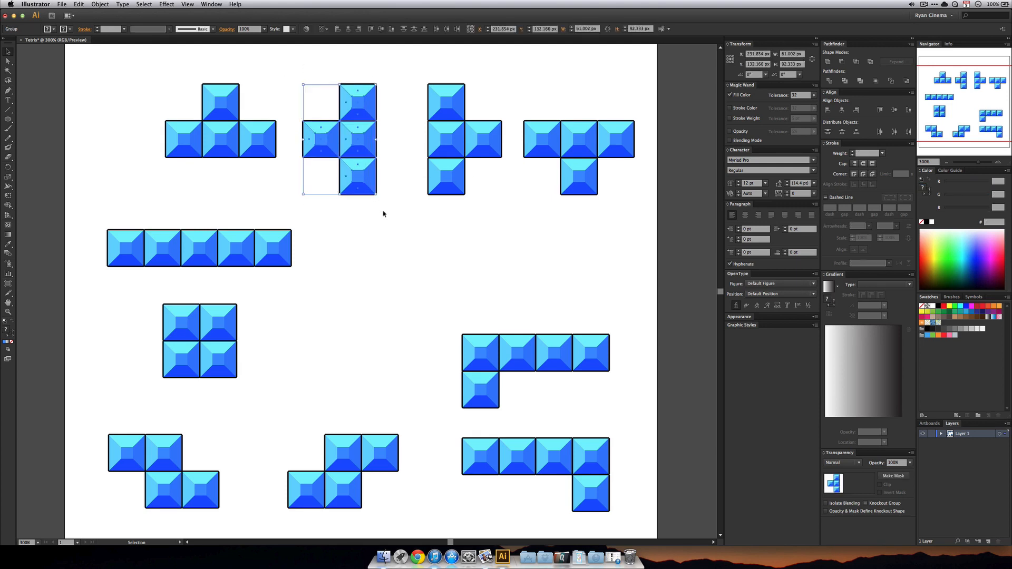
{"action": "key", "text": "super+g"}
{"action": "left_click_drag", "start_coordinate": [416, 74], "coordinate": [481, 195]}
{"action": "key", "text": "super+g"}
{"action": "left_click_drag", "start_coordinate": [524, 96], "coordinate": [630, 203]}
{"action": "key", "text": "super+g"}
{"action": "left_click_drag", "start_coordinate": [292, 74], "coordinate": [161, 163]}
{"action": "key", "text": "super+g"}
Group the blocks of the five-block row, the square, the Z and S pieces, and both hooked pieces, each as its own group.
{"action": "left_click_drag", "start_coordinate": [104, 210], "coordinate": [157, 382]}
{"action": "key", "text": "super+g"}
{"action": "key", "text": "super+g"}
{"action": "left_click_drag", "start_coordinate": [104, 414], "coordinate": [248, 518]}
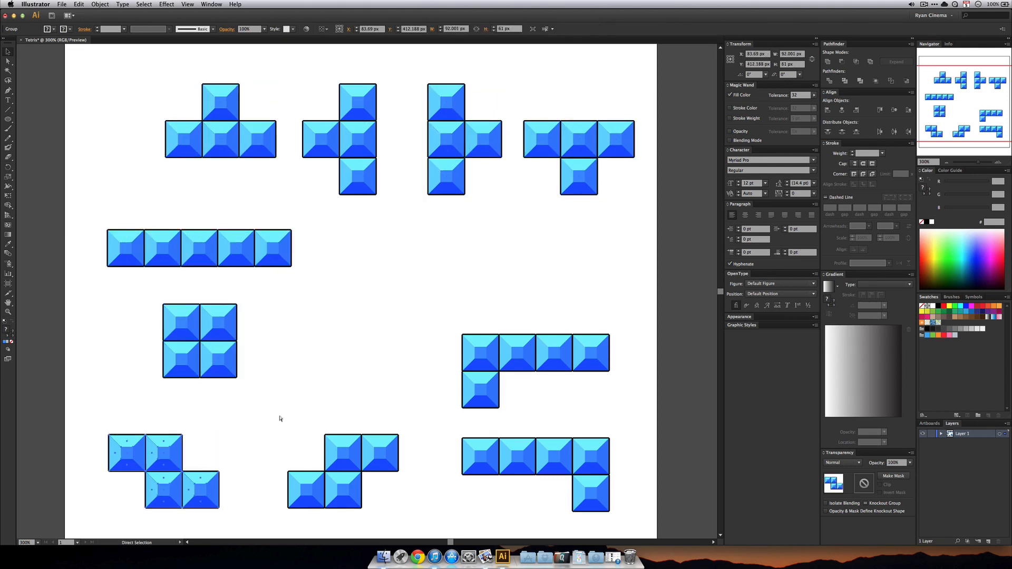
{"action": "key", "text": "super+g"}
{"action": "left_click_drag", "start_coordinate": [281, 416], "coordinate": [404, 508]}
{"action": "key", "text": "super+g"}
{"action": "left_click_drag", "start_coordinate": [442, 255], "coordinate": [456, 475]}
{"action": "key", "text": "super+g"}
{"action": "key", "text": "super+g"}
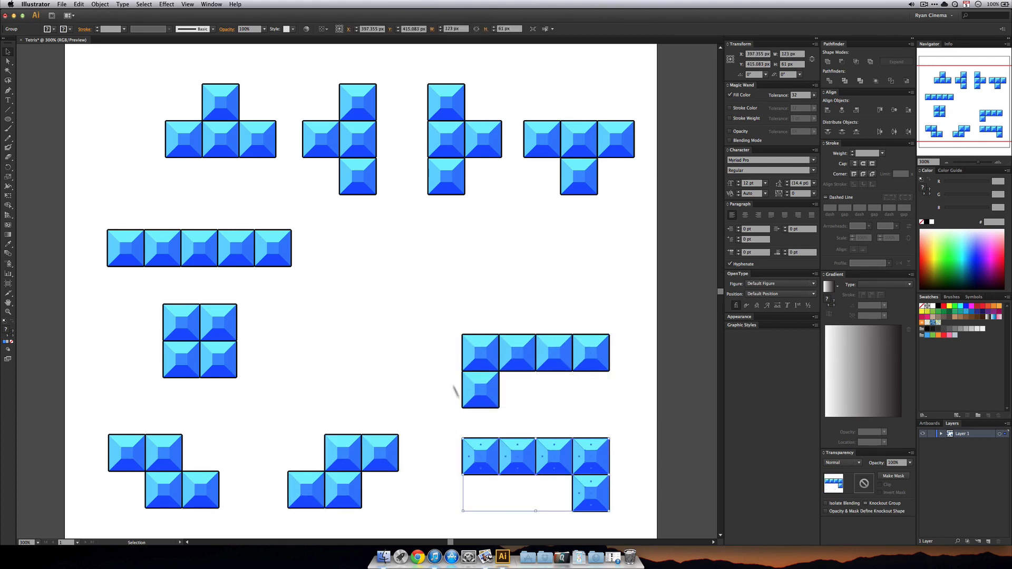
Move the lower hooked piece up beside the two-by-two square, filling the gap in the middle of the artboard.
{"action": "left_click_drag", "start_coordinate": [515, 444], "coordinate": [322, 315]}
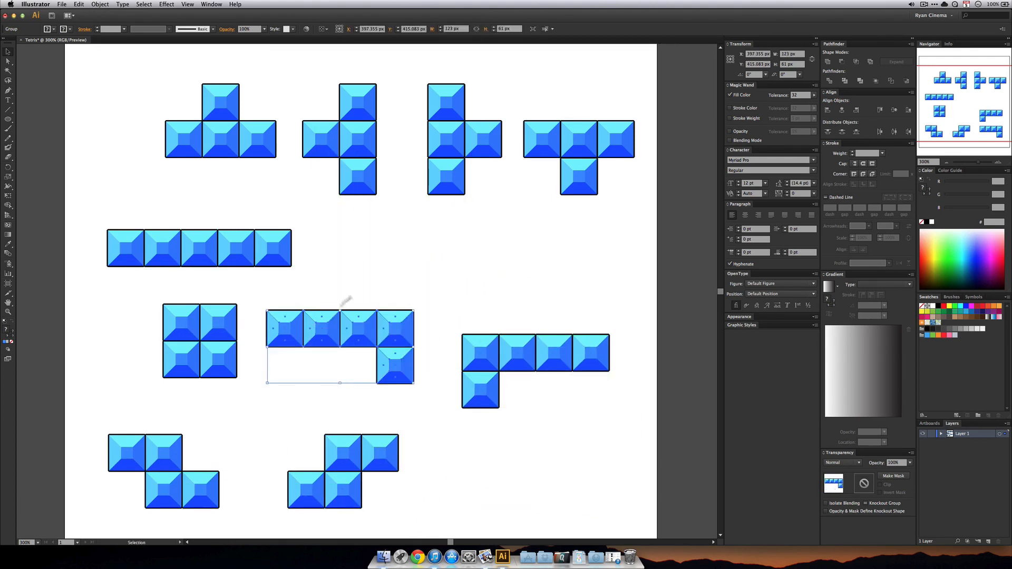
{"action": "left_click", "coordinate": [389, 286]}
{"action": "left_click_drag", "start_coordinate": [393, 332], "coordinate": [407, 322]}
{"action": "left_click", "coordinate": [449, 264]}
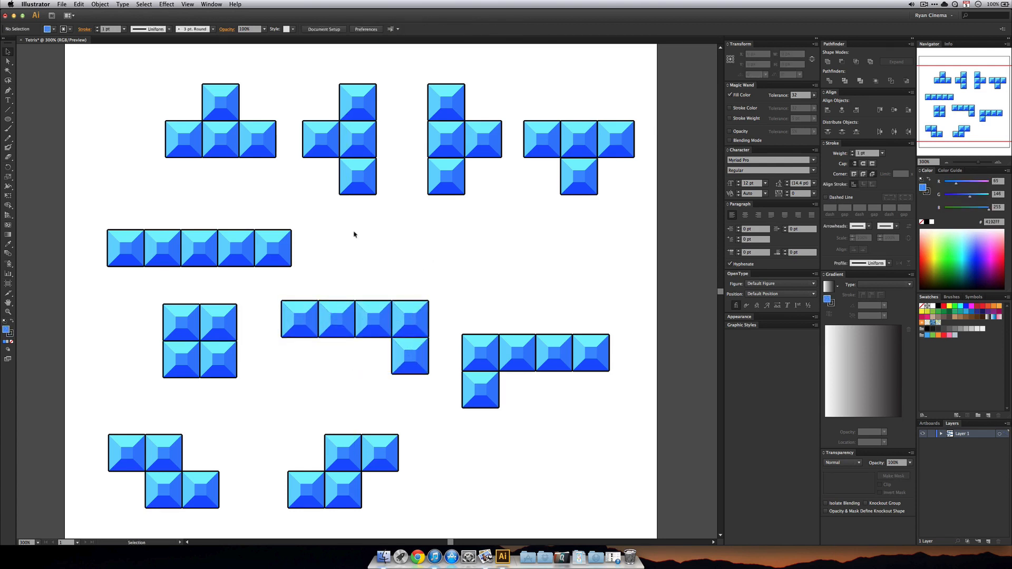
Move the grouped five-block row slightly left and up, below the upright T piece.
{"action": "left_click_drag", "start_coordinate": [348, 225], "coordinate": [129, 253]}
{"action": "left_click_drag", "start_coordinate": [122, 253], "coordinate": [75, 254]}
{"action": "left_click_drag", "start_coordinate": [173, 251], "coordinate": [200, 246]}
{"action": "left_click", "coordinate": [313, 245]}
Recolor the left-pointing T piece bright green with Recolor Artwork, using hue 110° and brightness about 84%.
{"action": "left_click", "coordinate": [373, 129]}
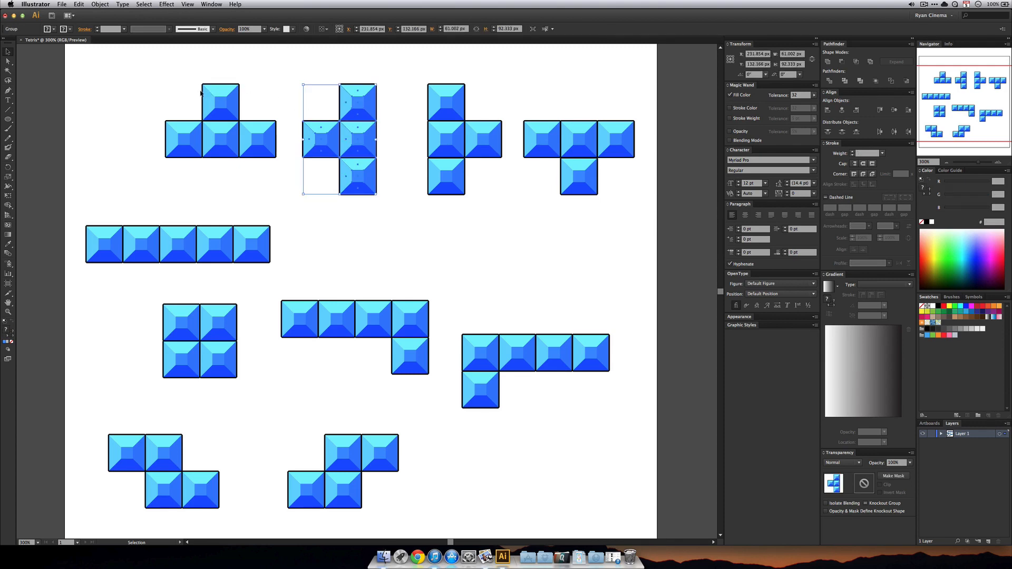
{"action": "key", "text": "super+="}
{"action": "key", "text": "super+="}
{"action": "scroll", "coordinate": [397, 146], "scroll_direction": "up", "scroll_amount": 8}
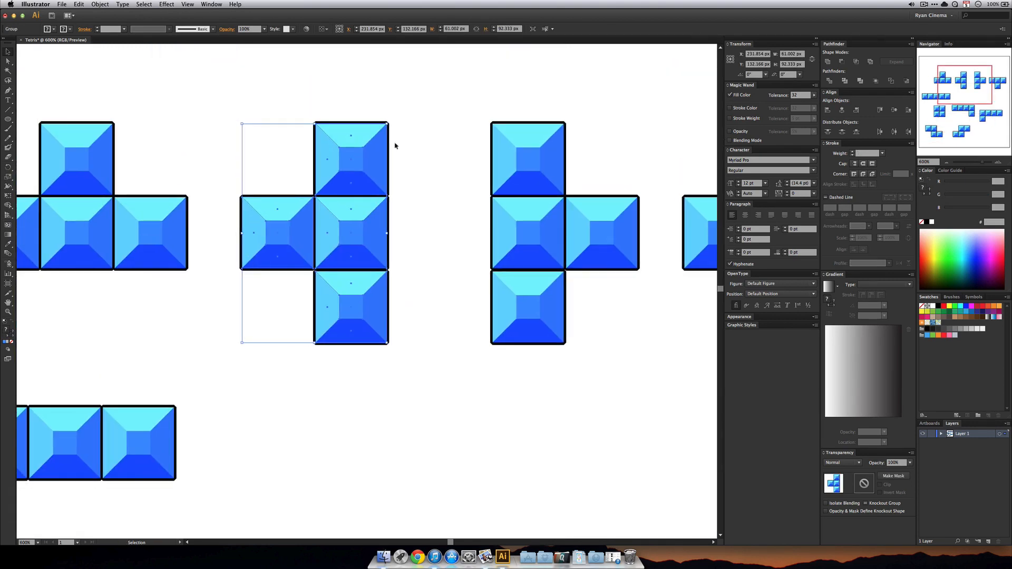
{"action": "scroll", "coordinate": [396, 145], "scroll_direction": "left", "scroll_amount": 10}
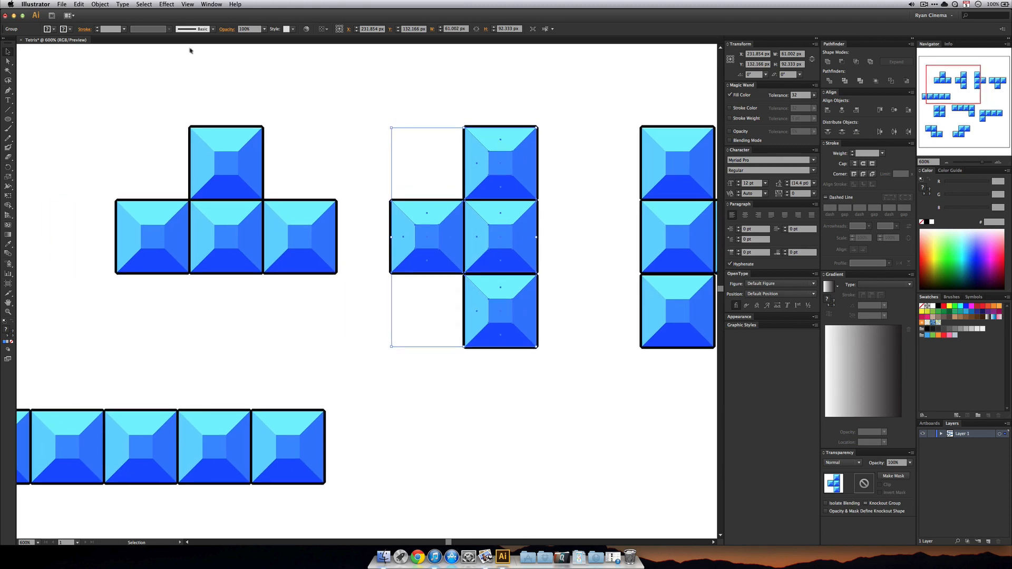
{"action": "left_click", "coordinate": [81, 4]}
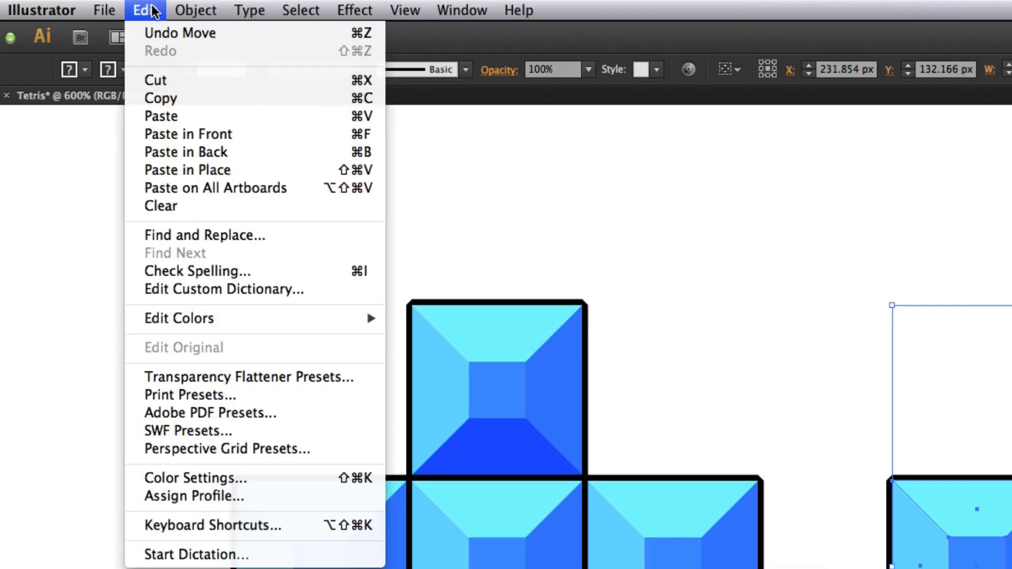
{"action": "mouse_move", "coordinate": [91, 136]}
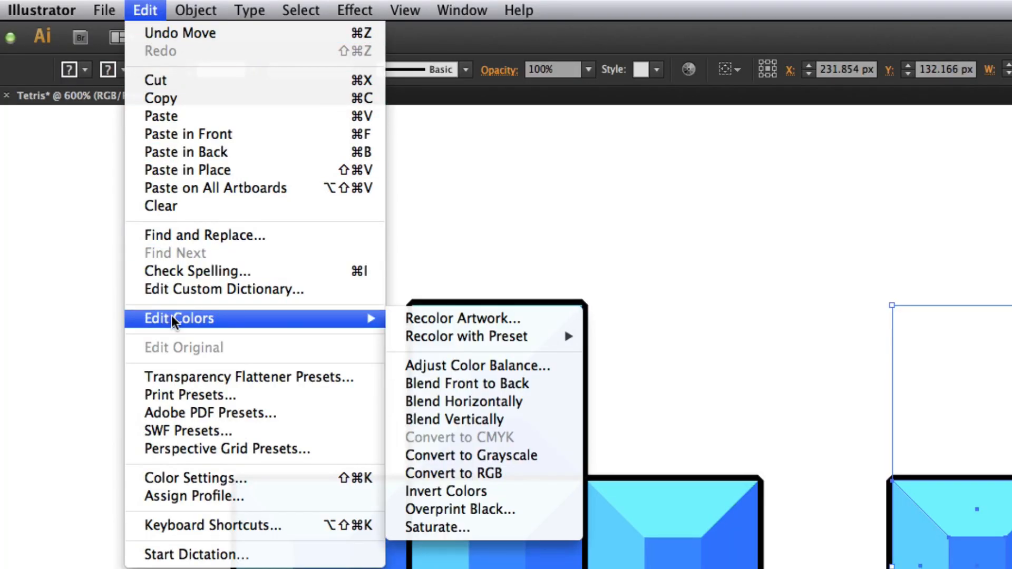
{"action": "left_click", "coordinate": [447, 318]}
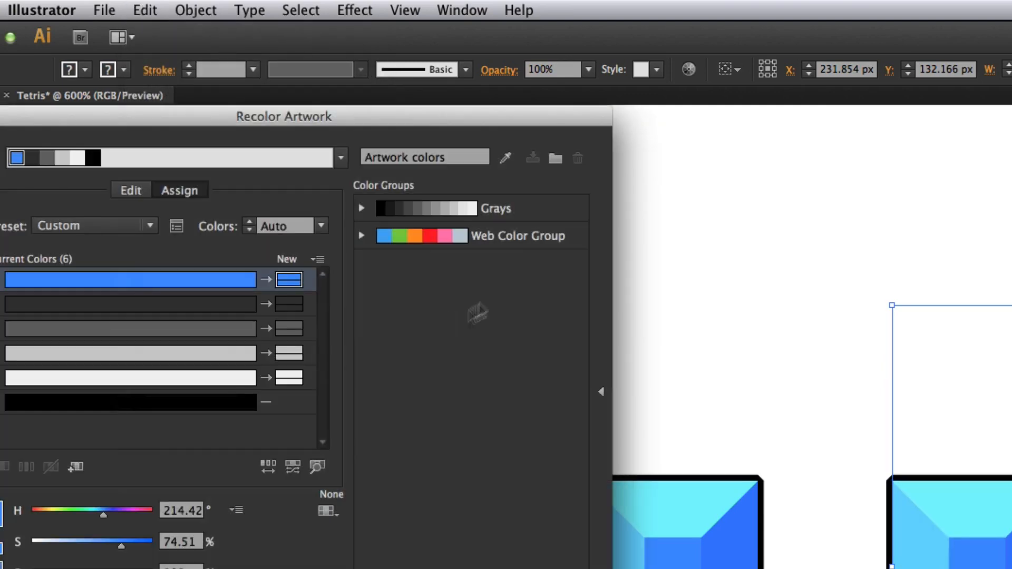
{"action": "left_click_drag", "start_coordinate": [396, 108], "coordinate": [535, 232]}
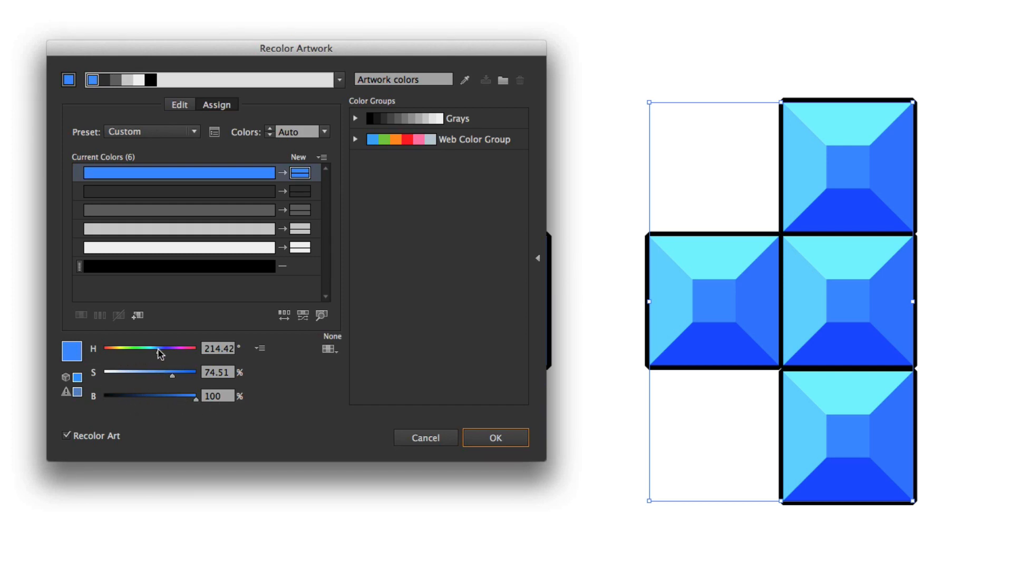
{"action": "left_click_drag", "start_coordinate": [158, 351], "coordinate": [132, 350]}
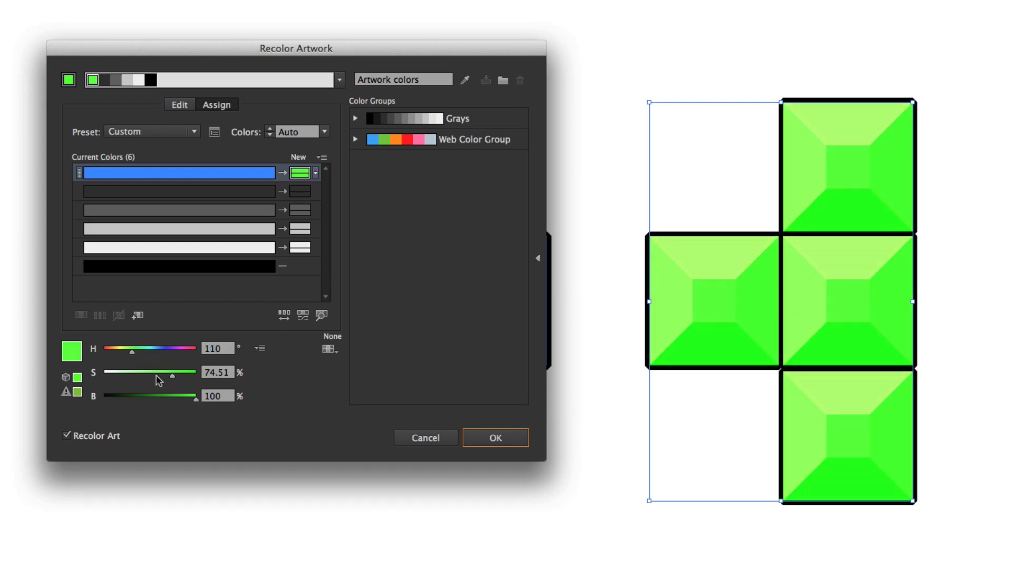
{"action": "left_click_drag", "start_coordinate": [184, 399], "coordinate": [181, 400]}
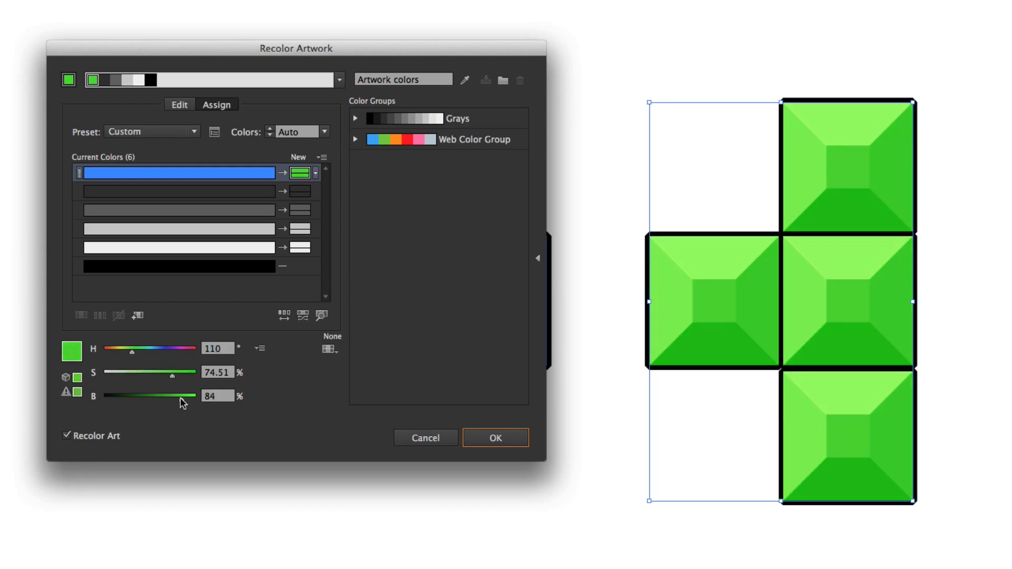
{"action": "left_click", "coordinate": [495, 437]}
Recolor the right-pointing T piece red with Recolor Artwork, using hue 360°, saturation 80% and brightness 78%.
{"action": "scroll", "coordinate": [527, 372], "scroll_direction": "right", "scroll_amount": 10}
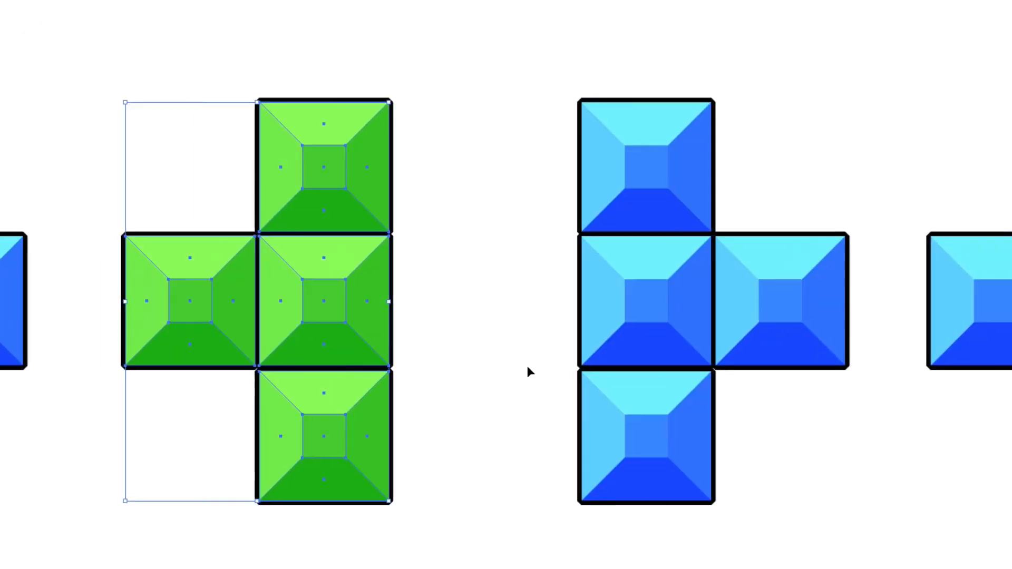
{"action": "left_click_drag", "start_coordinate": [470, 79], "coordinate": [748, 542]}
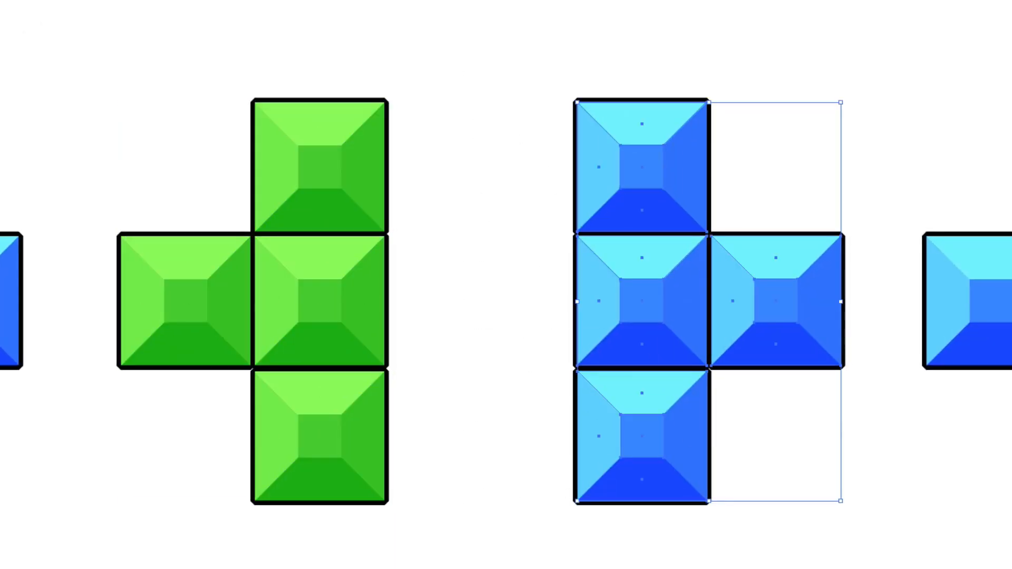
{"action": "left_click", "coordinate": [77, 0]}
{"action": "mouse_move", "coordinate": [121, 117]}
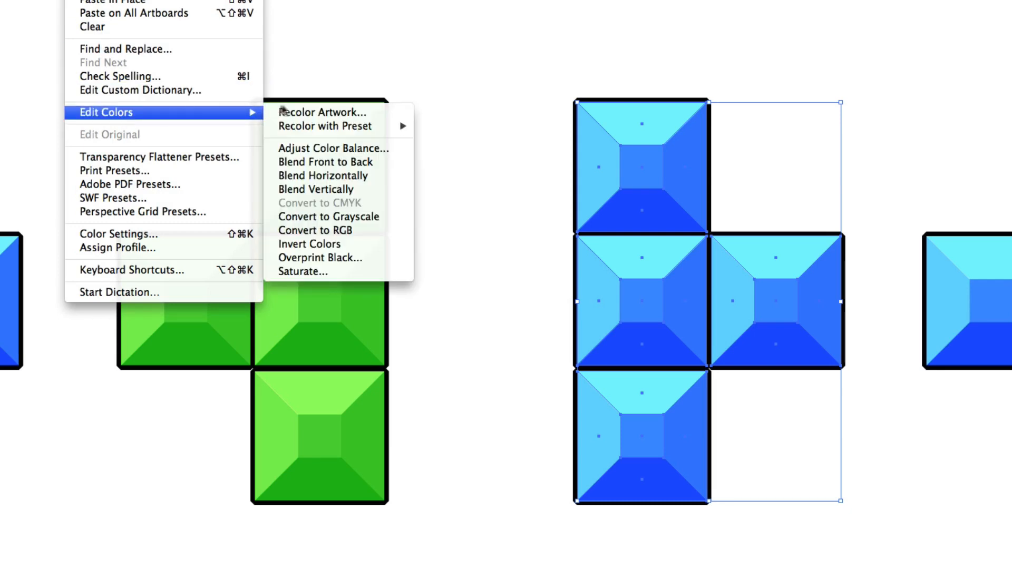
{"action": "left_click", "coordinate": [297, 114]}
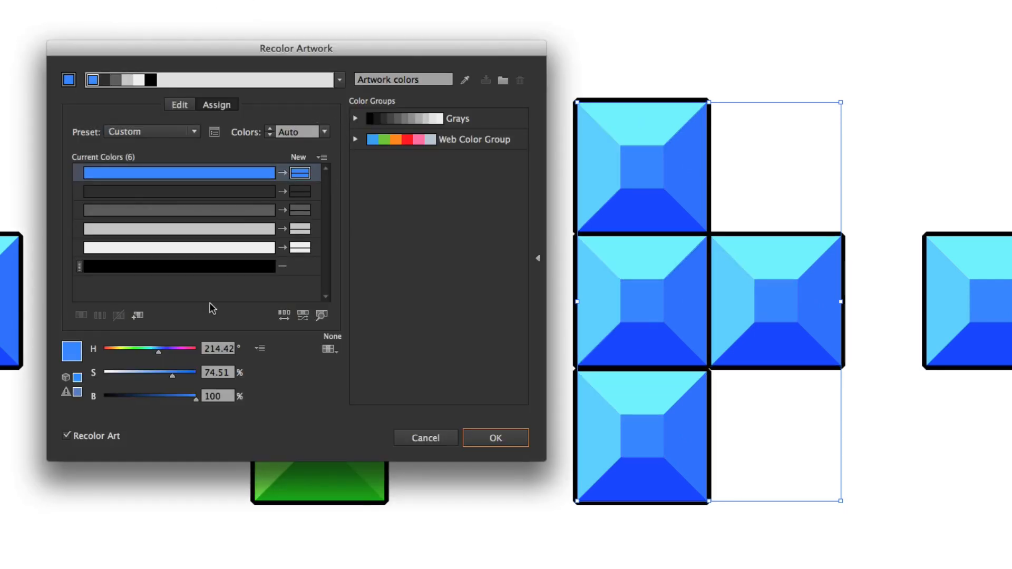
{"action": "left_click", "coordinate": [183, 352]}
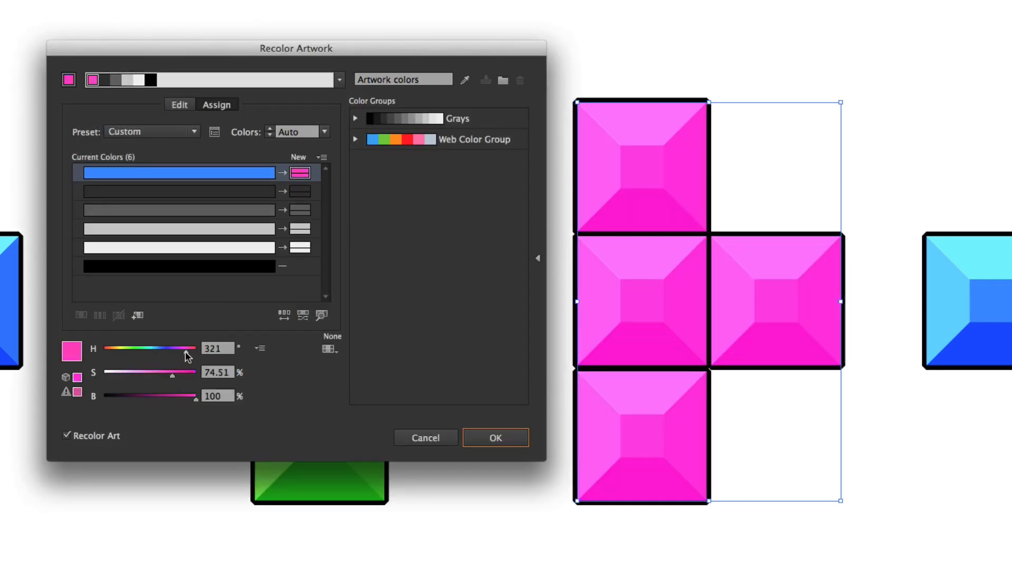
{"action": "left_click_drag", "start_coordinate": [185, 352], "coordinate": [187, 352]}
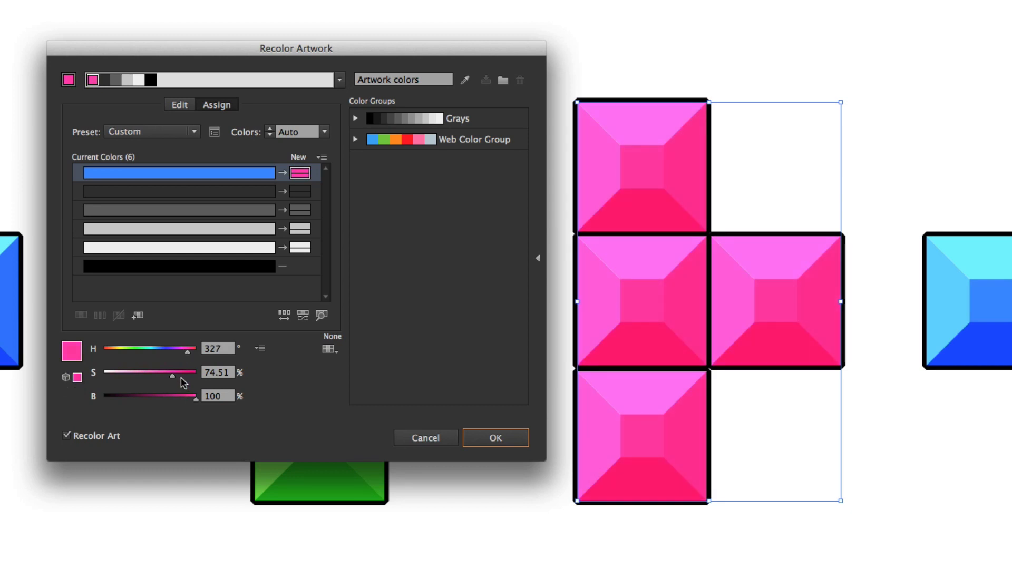
{"action": "left_click", "coordinate": [178, 397]}
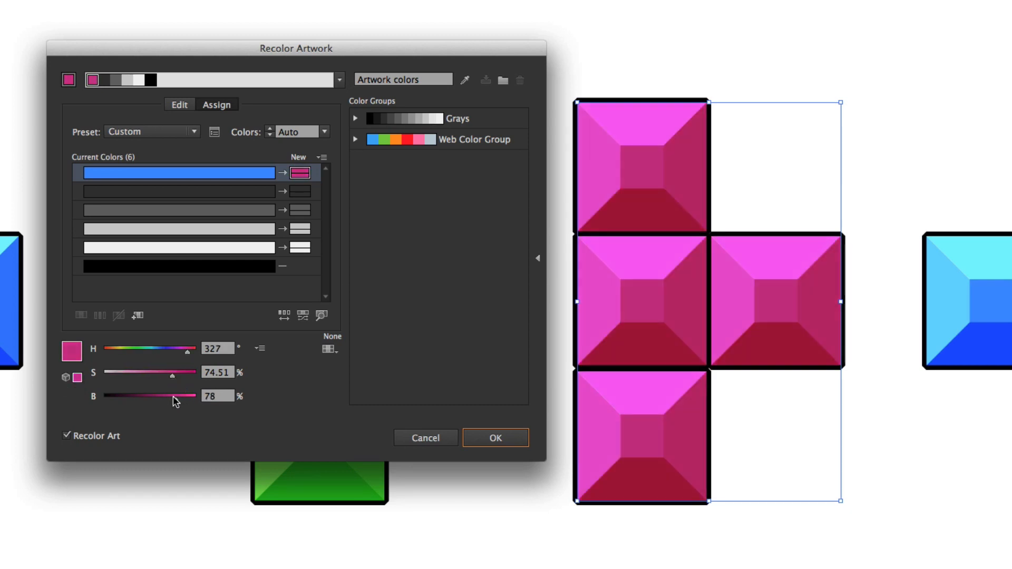
{"action": "left_click", "coordinate": [180, 376]}
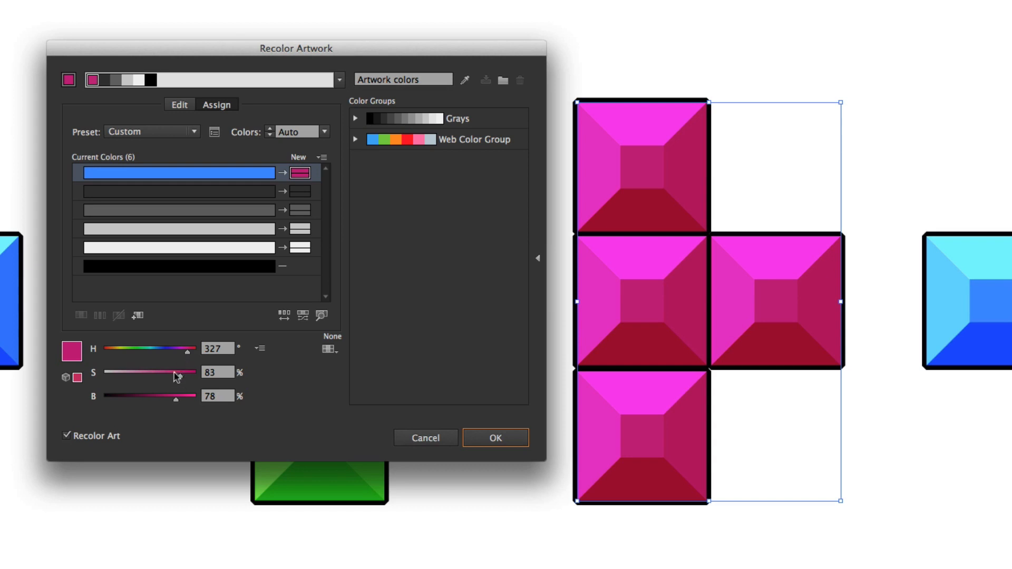
{"action": "left_click_drag", "start_coordinate": [179, 375], "coordinate": [196, 351]}
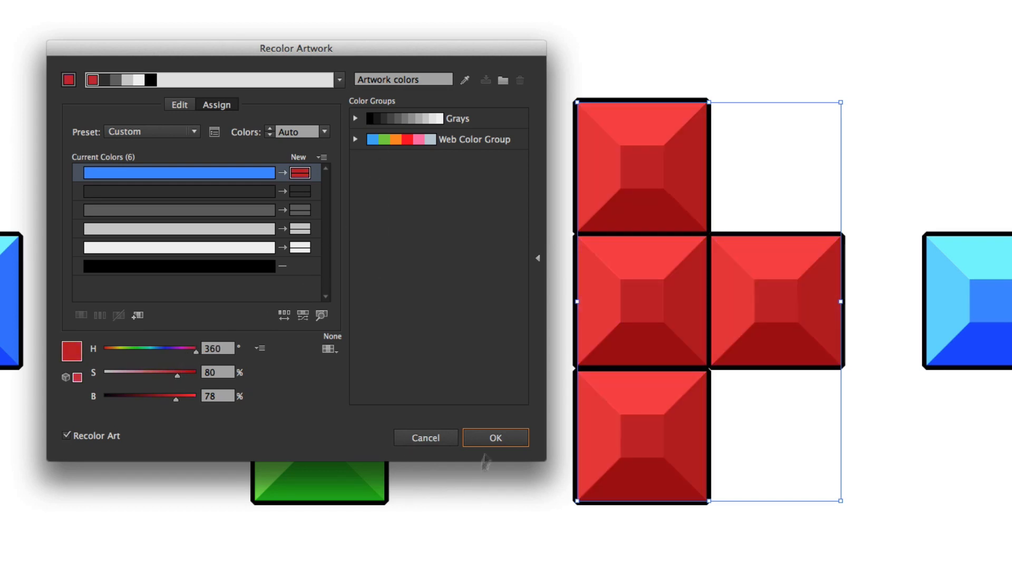
{"action": "left_click", "coordinate": [489, 439]}
Recolor the downward-pointing T piece yellow with Recolor Artwork by setting the hue to 47°.
{"action": "scroll", "coordinate": [493, 436], "scroll_direction": "right", "scroll_amount": 10}
{"action": "left_click_drag", "start_coordinate": [536, 155], "coordinate": [903, 530]}
{"action": "left_click", "coordinate": [119, 0]}
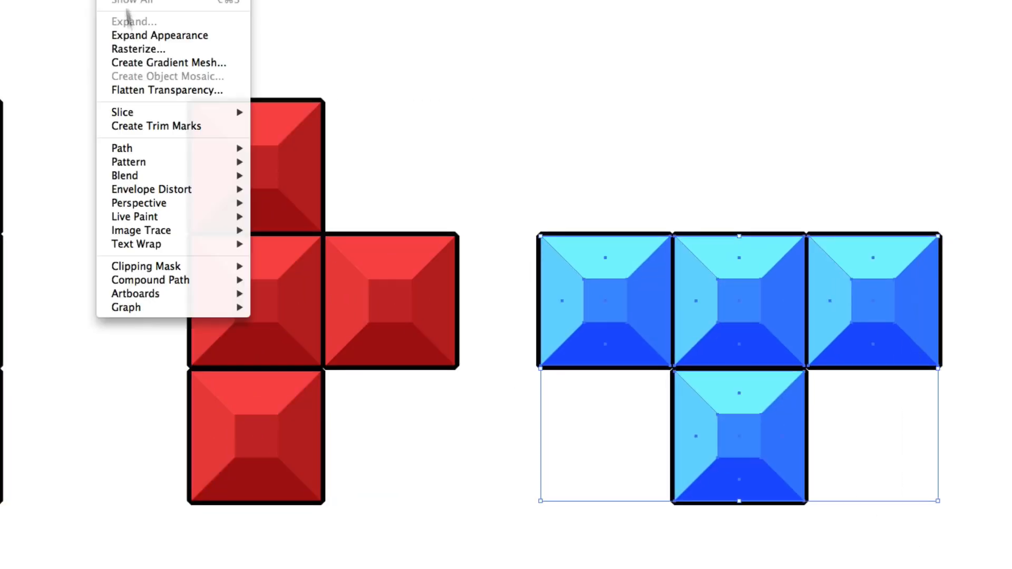
{"action": "mouse_move", "coordinate": [82, 0]}
{"action": "mouse_move", "coordinate": [129, 111]}
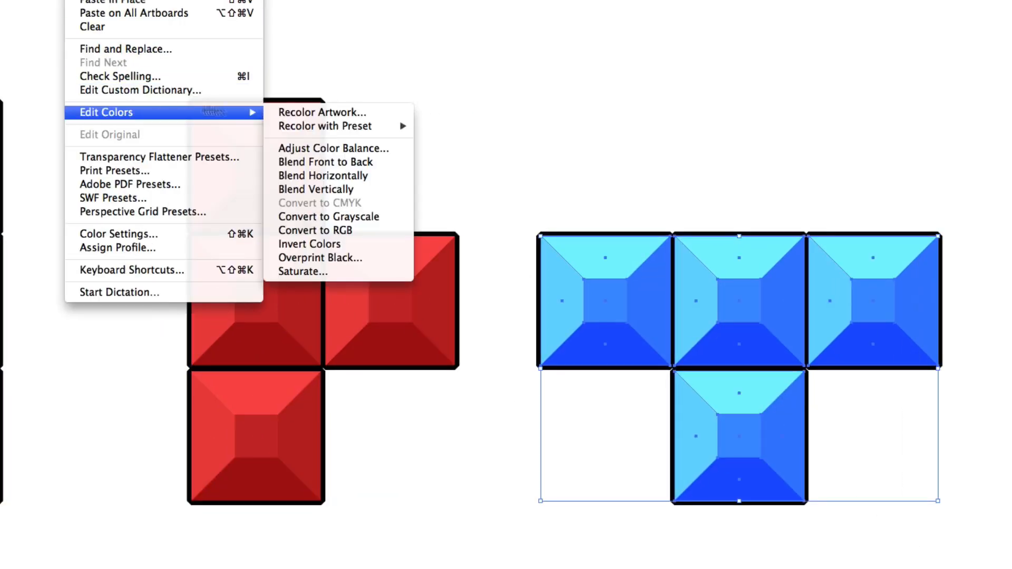
{"action": "left_click", "coordinate": [340, 106]}
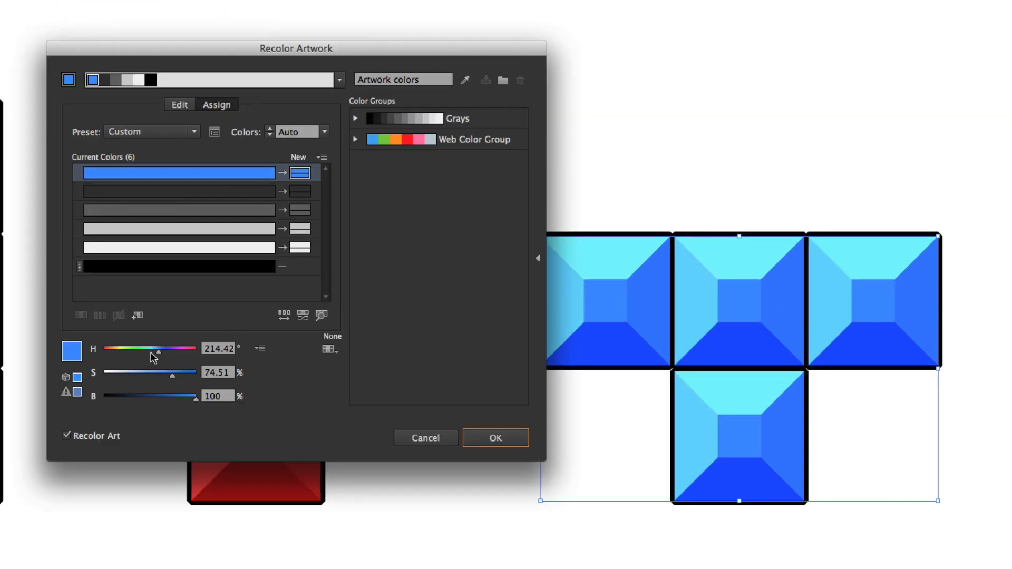
{"action": "left_click_drag", "start_coordinate": [153, 358], "coordinate": [117, 358]}
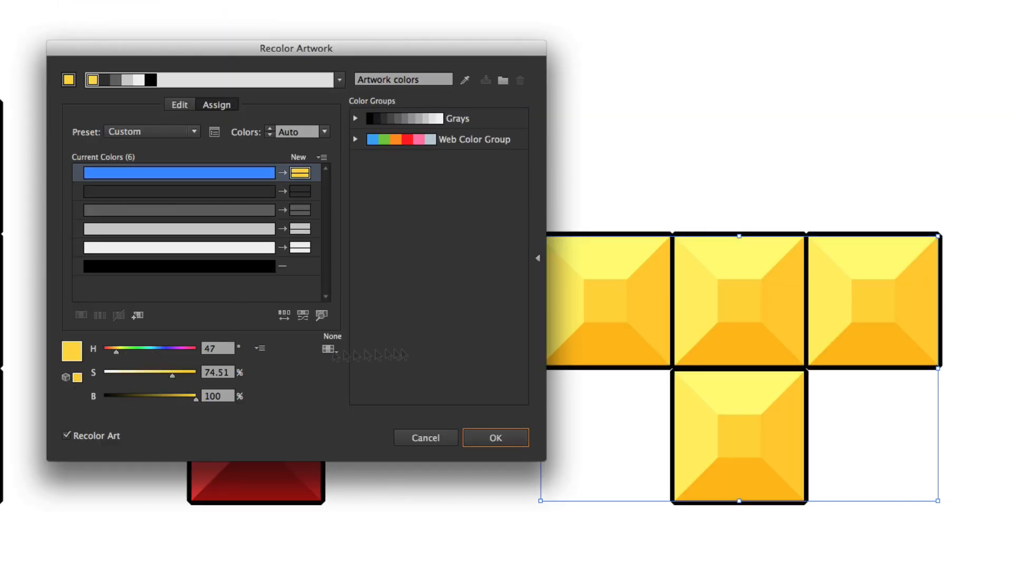
{"action": "left_click", "coordinate": [485, 437]}
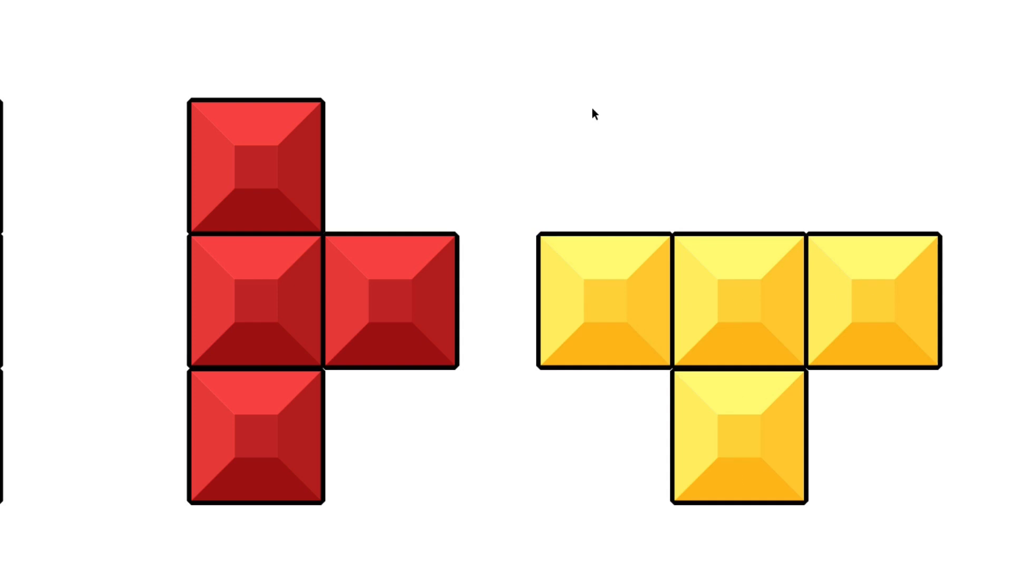
{"action": "key", "text": "ctrl+minus"}
{"action": "key", "text": "ctrl+minus"}
{"action": "key", "text": "ctrl+minus"}
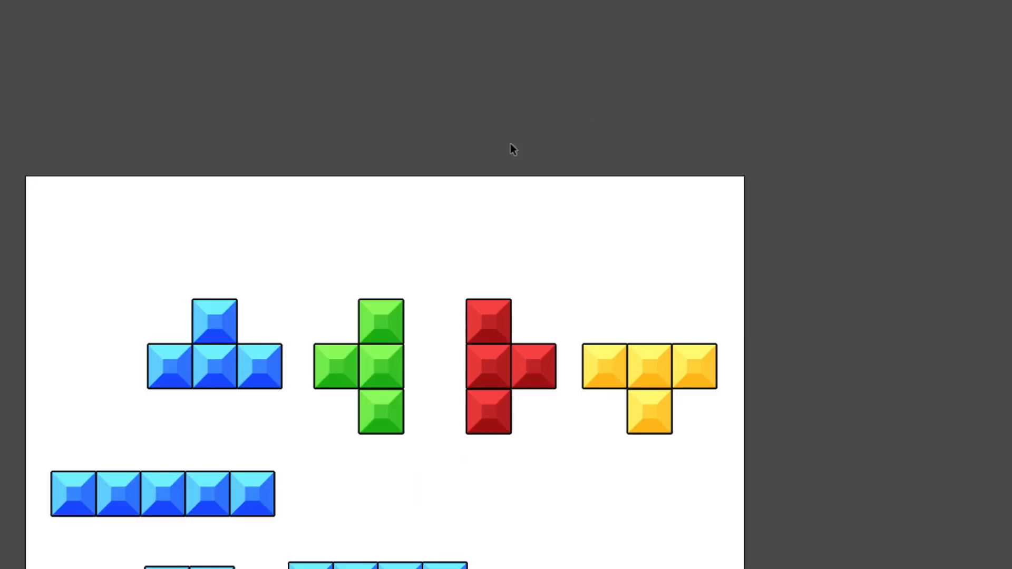
{"action": "scroll", "coordinate": [508, 147], "scroll_direction": "left", "scroll_amount": 2}
{"action": "key", "text": "ctrl+plus"}
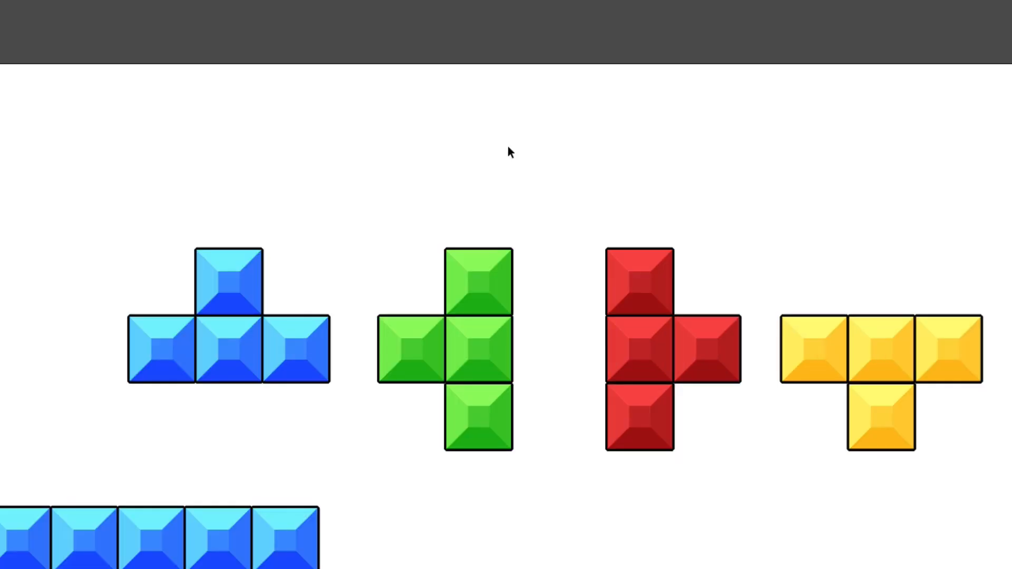
{"action": "scroll", "coordinate": [508, 148], "scroll_direction": "down", "scroll_amount": 1}
{"action": "scroll", "coordinate": [508, 152], "scroll_direction": "left", "scroll_amount": 2}
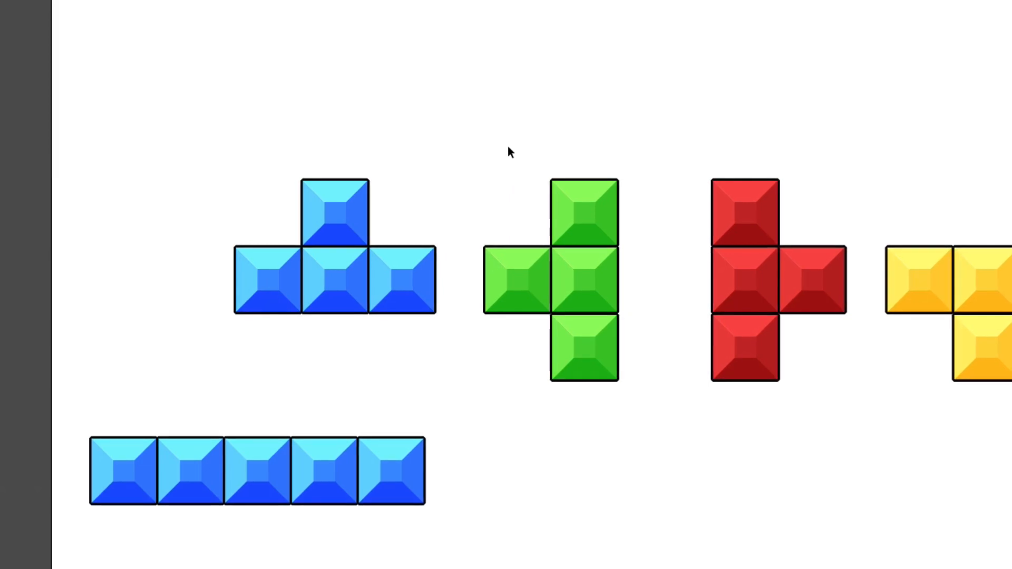